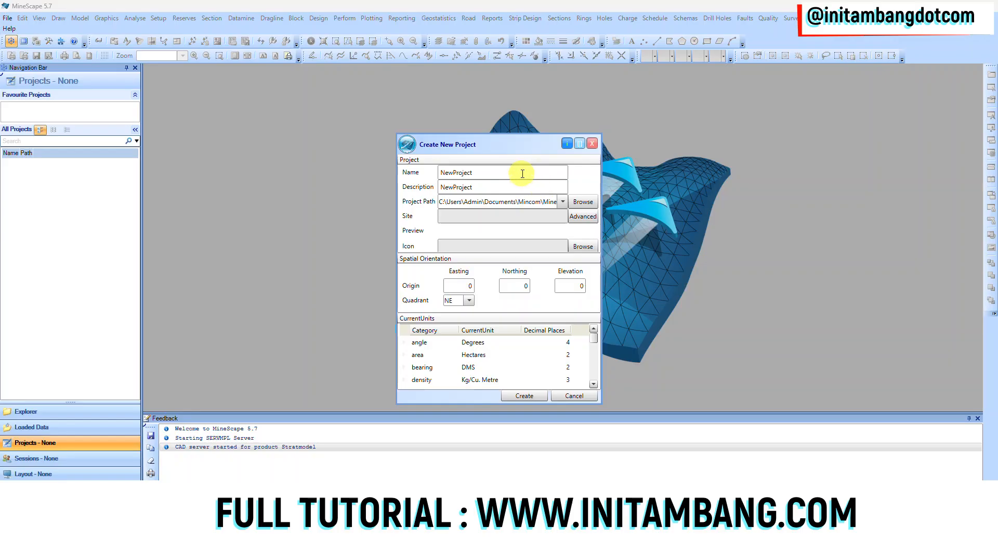
# - Name the new project "Minescape Coal" and enter the same text as its description
pyautogui.doubleClick(522, 173)
pyautogui.write('Minescape Coal')
pyautogui.hotkey('ctrl', 'a')
pyautogui.hotkey('ctrl', 'c')
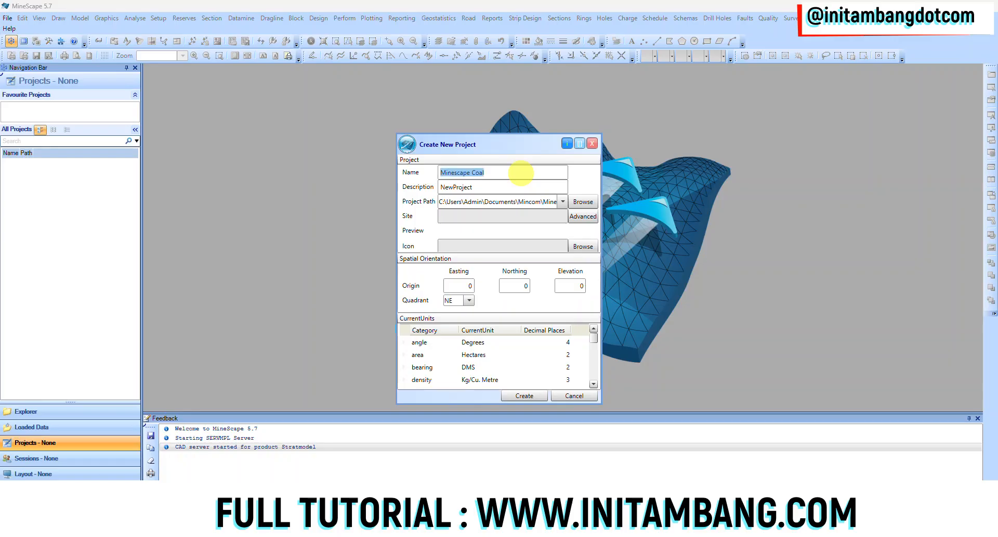
pyautogui.doubleClick(512, 187)
pyautogui.hotkey('ctrl', 'v')
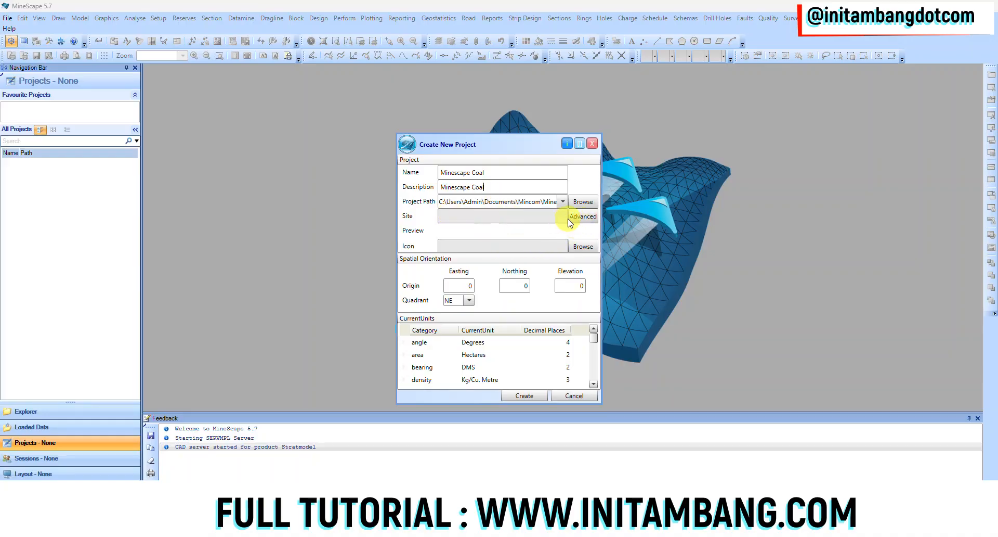
# - Examine the new project's icon file choice, quadrant options and list of current units
pyautogui.click(591, 245)
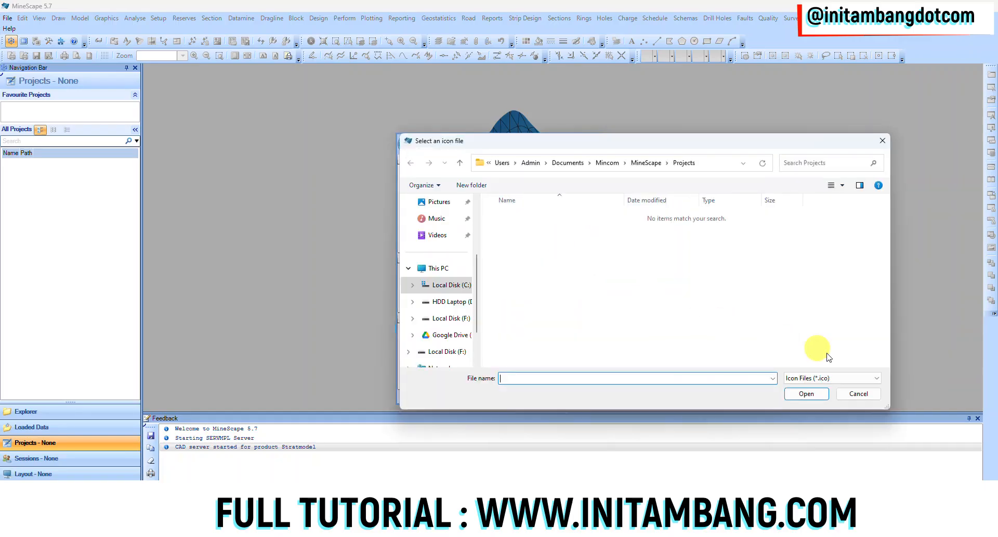
pyautogui.click(858, 394)
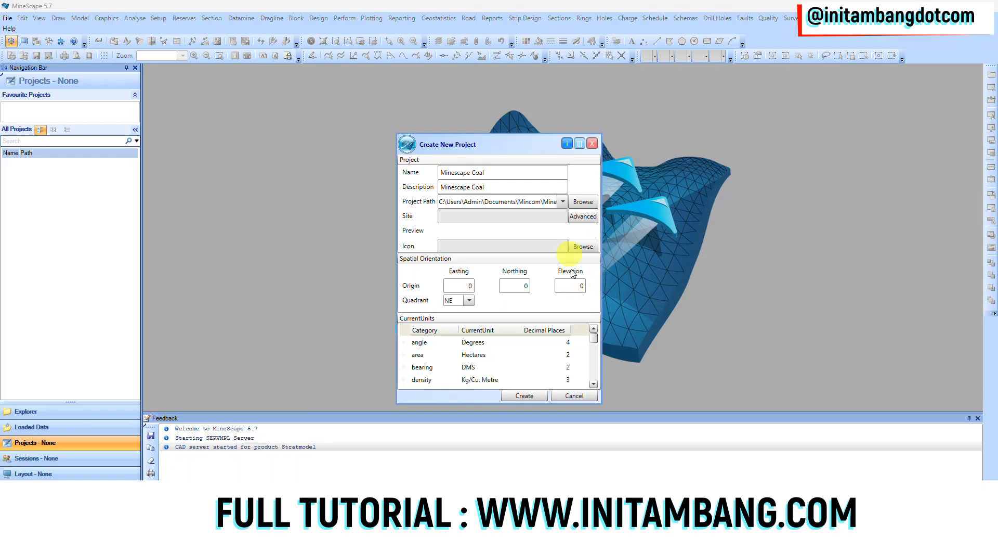
pyautogui.click(470, 301)
pyautogui.click(462, 314)
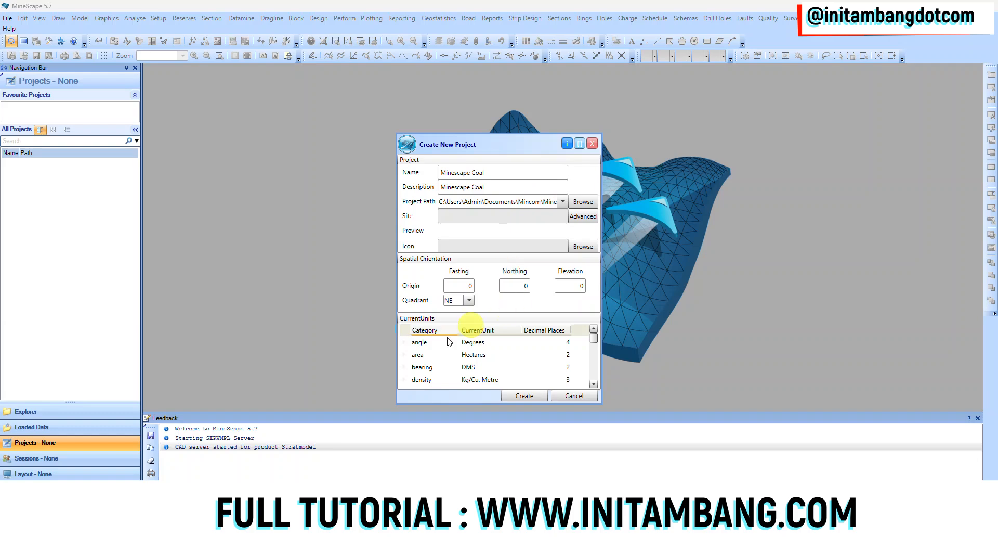
pyautogui.click(448, 354)
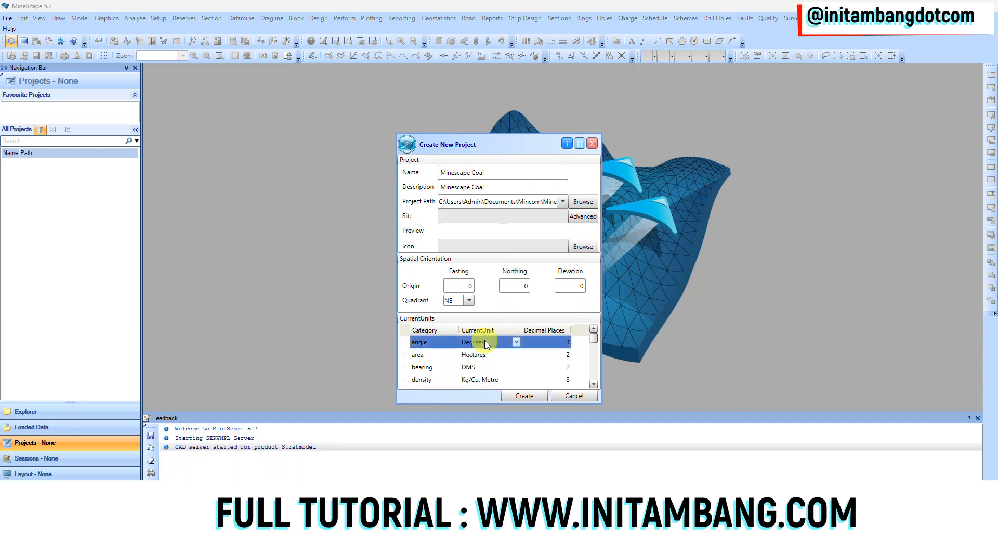
pyautogui.scroll(-4, 485, 355)
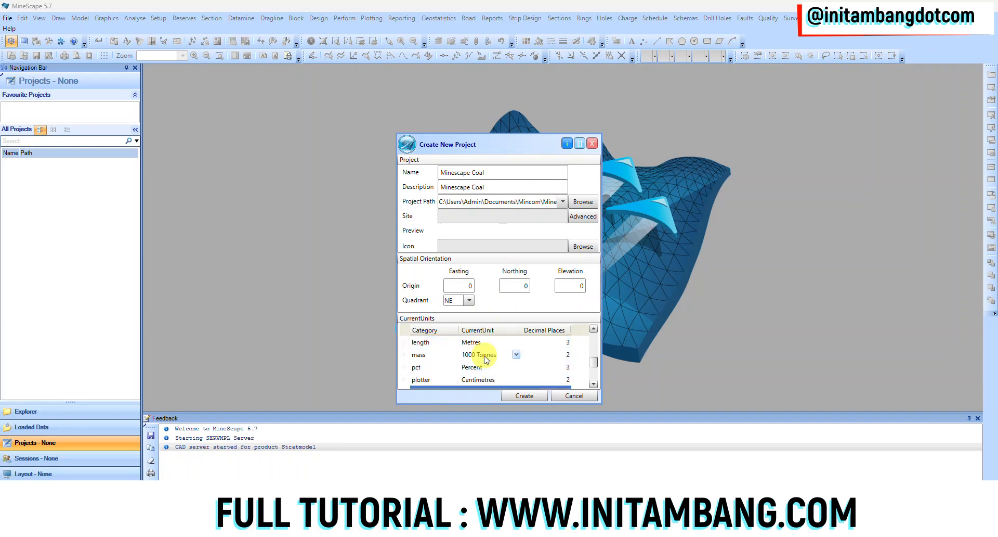
pyautogui.click(483, 370)
pyautogui.scroll(4, 482, 371)
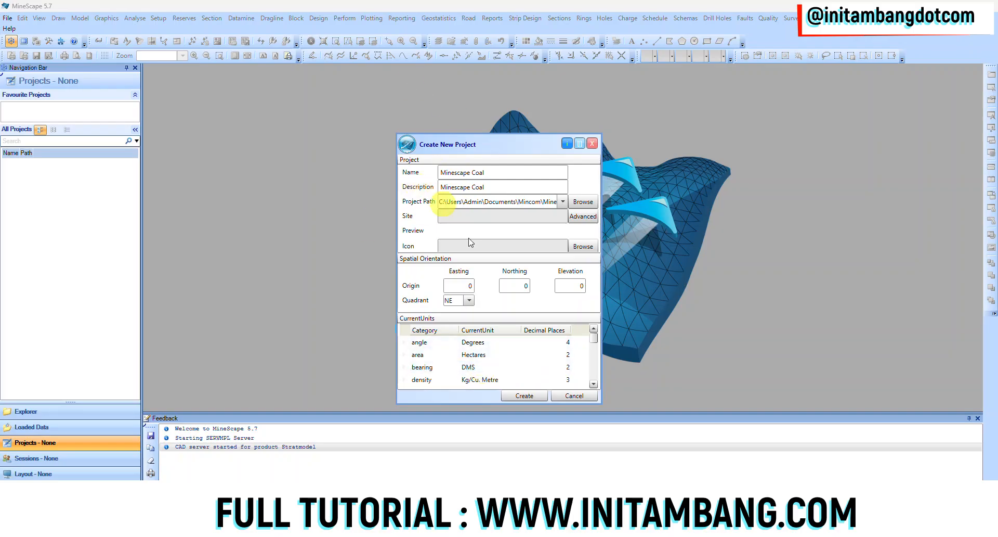
# - Set the project's area unit to Sq. Metres and its density unit to Tonnes/Cu. Metre
pyautogui.click(536, 343)
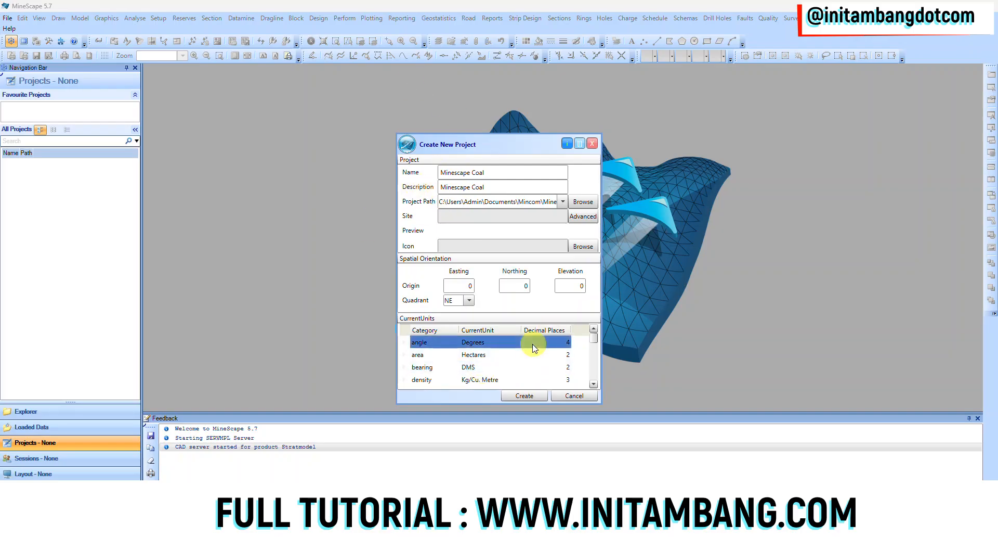
pyautogui.click(504, 359)
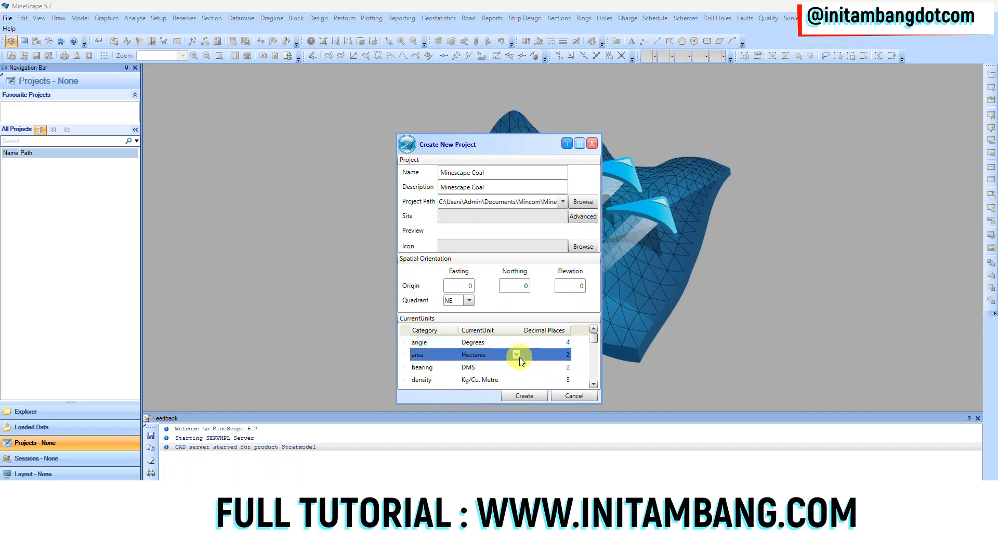
pyautogui.click(517, 355)
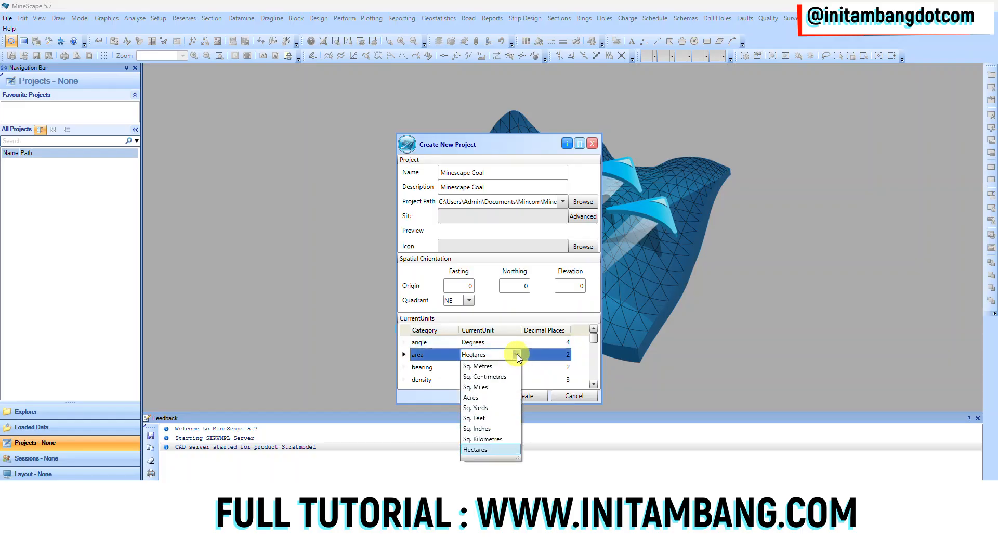
pyautogui.click(504, 366)
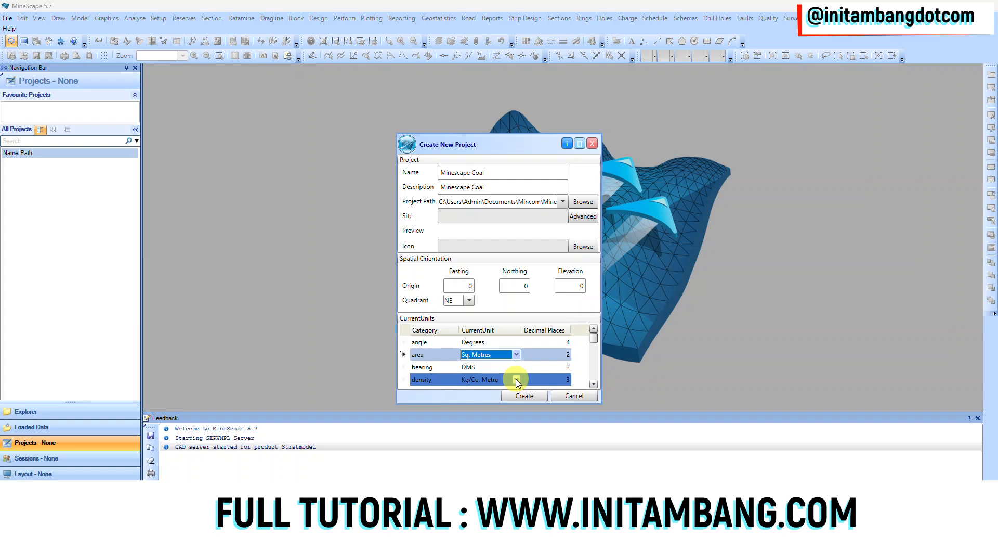
pyautogui.click(517, 379)
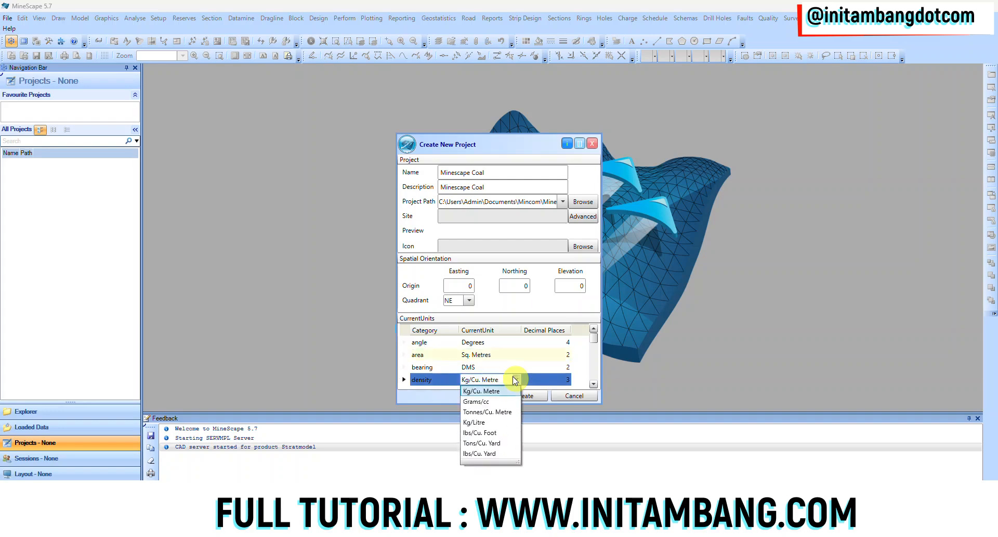
pyautogui.click(495, 411)
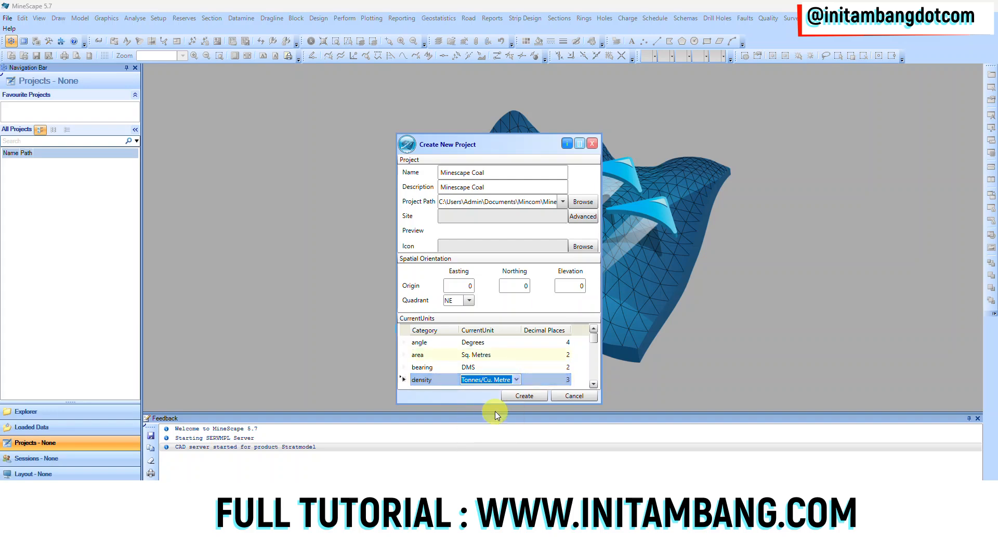
# - Set the project's energy unit to kcal
pyautogui.click(593, 383)
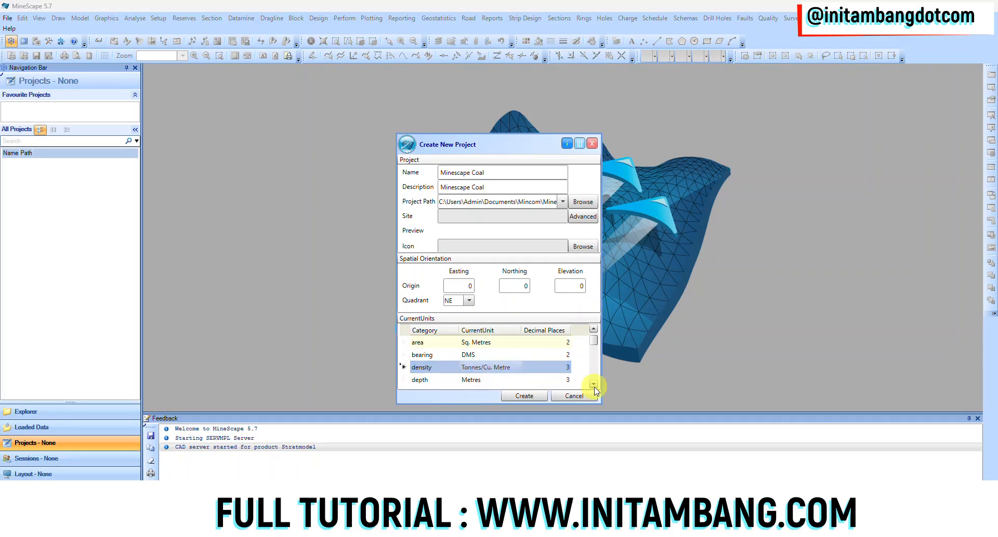
pyautogui.click(594, 384)
pyautogui.click(594, 384)
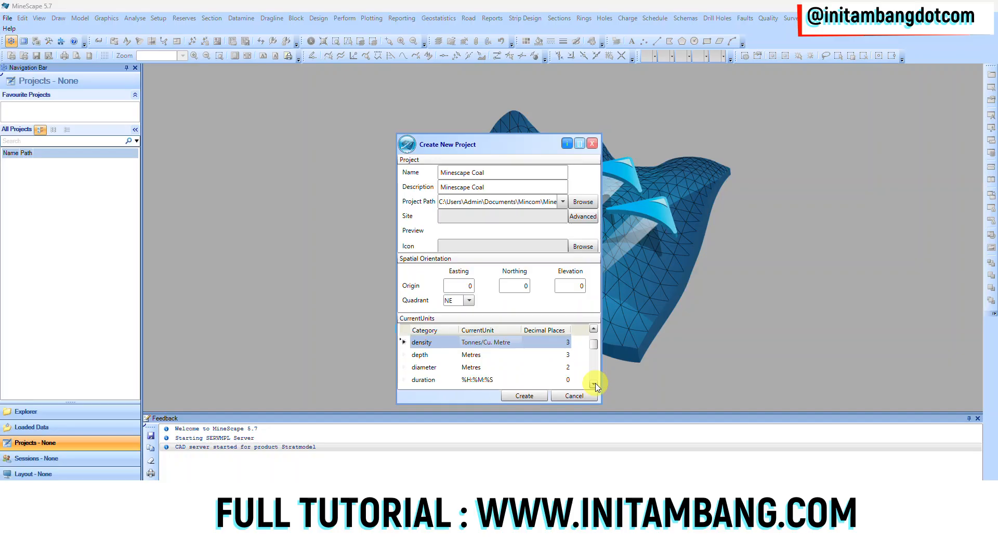
pyautogui.click(594, 384)
pyautogui.click(594, 384)
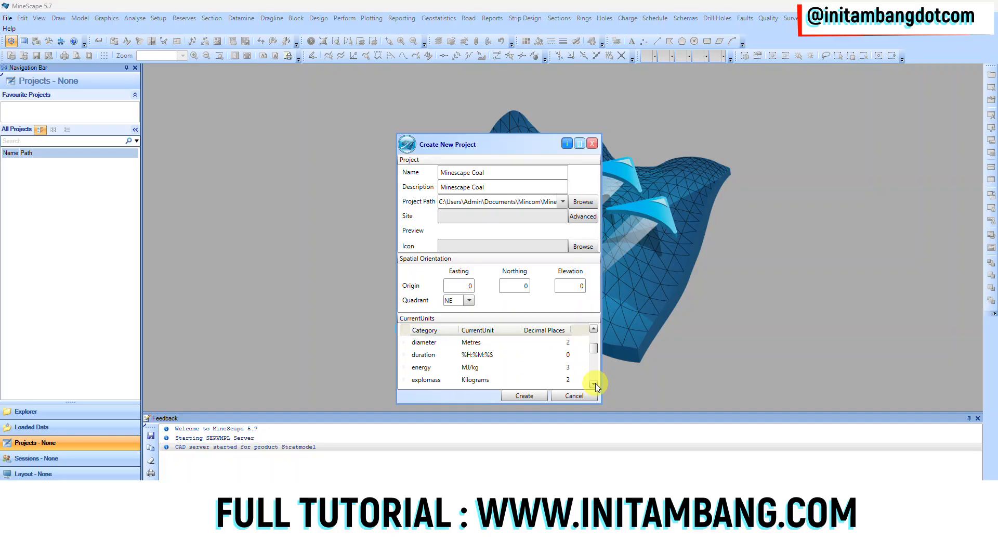
pyautogui.click(514, 367)
pyautogui.click(516, 366)
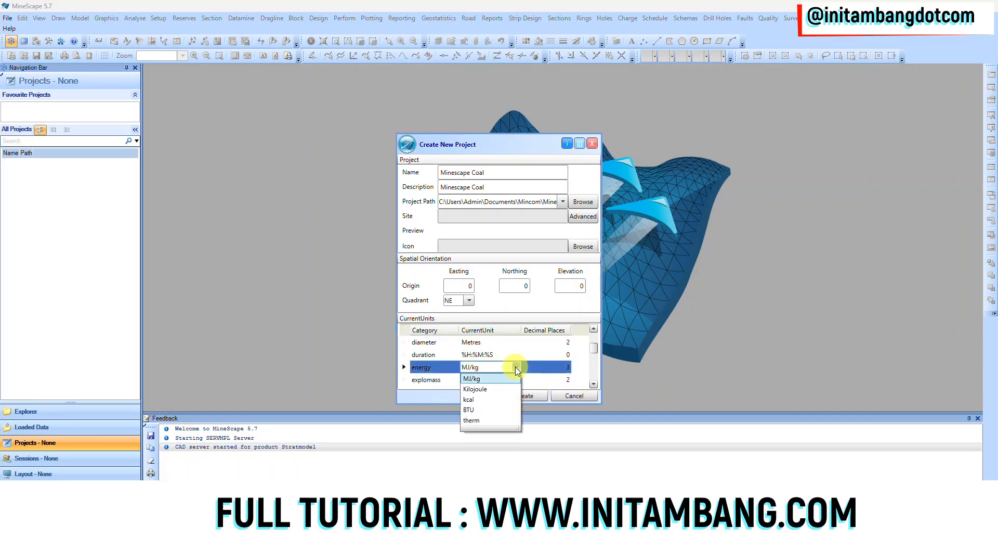
pyautogui.click(492, 400)
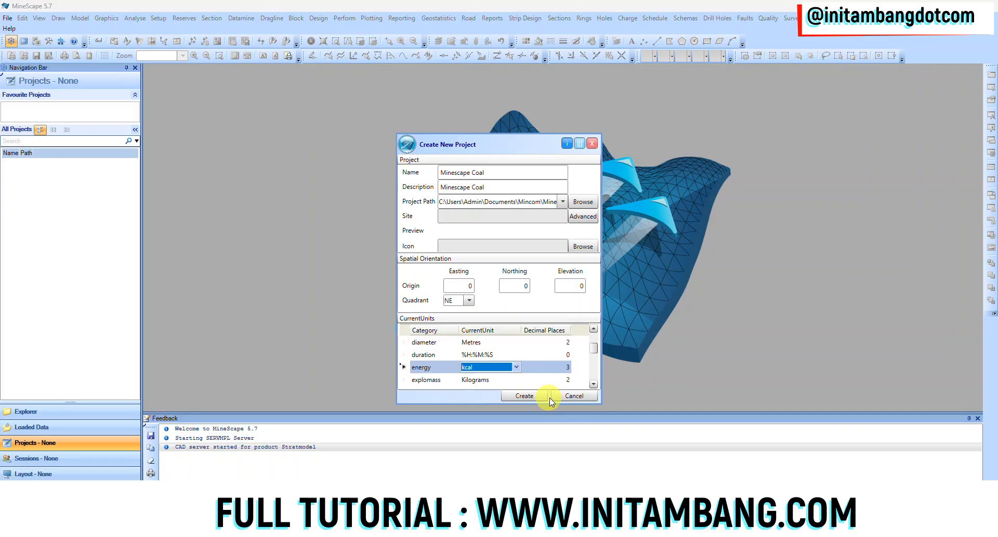
# - Check the geophysics unit options, leaving none selected, and set the grade unit to Percent
pyautogui.click(593, 383)
pyautogui.click(594, 384)
pyautogui.click(593, 383)
pyautogui.click(593, 383)
pyautogui.click(491, 353)
pyautogui.click(517, 355)
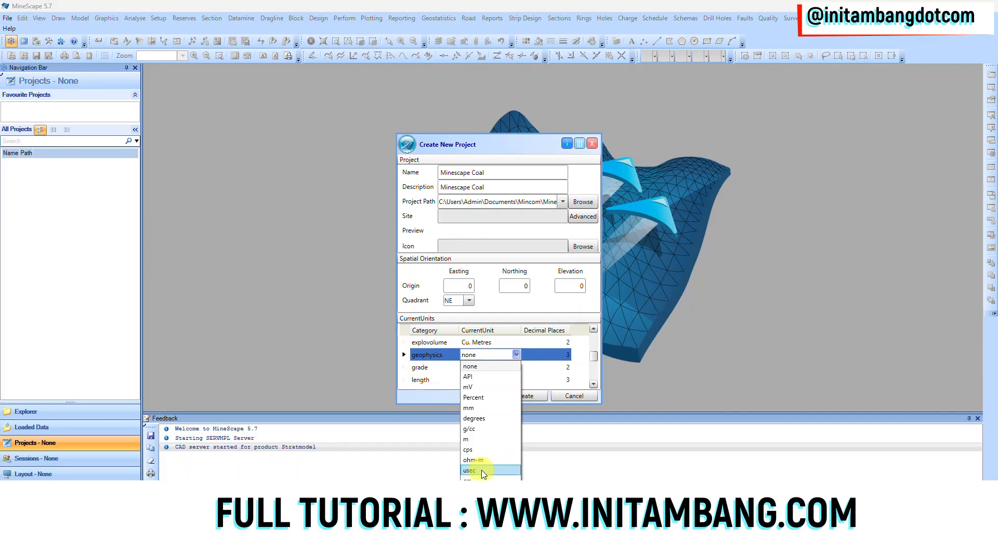
pyautogui.click(518, 321)
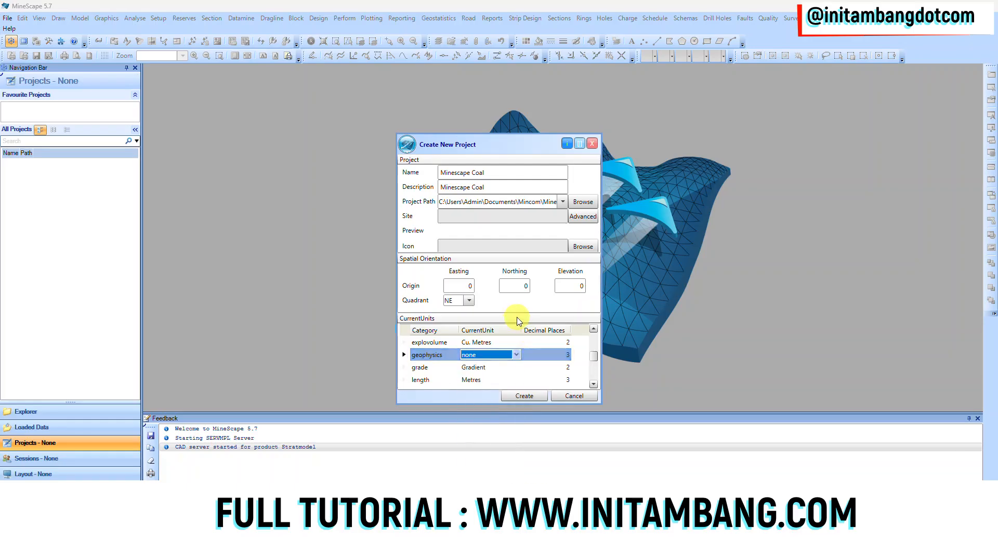
pyautogui.click(496, 368)
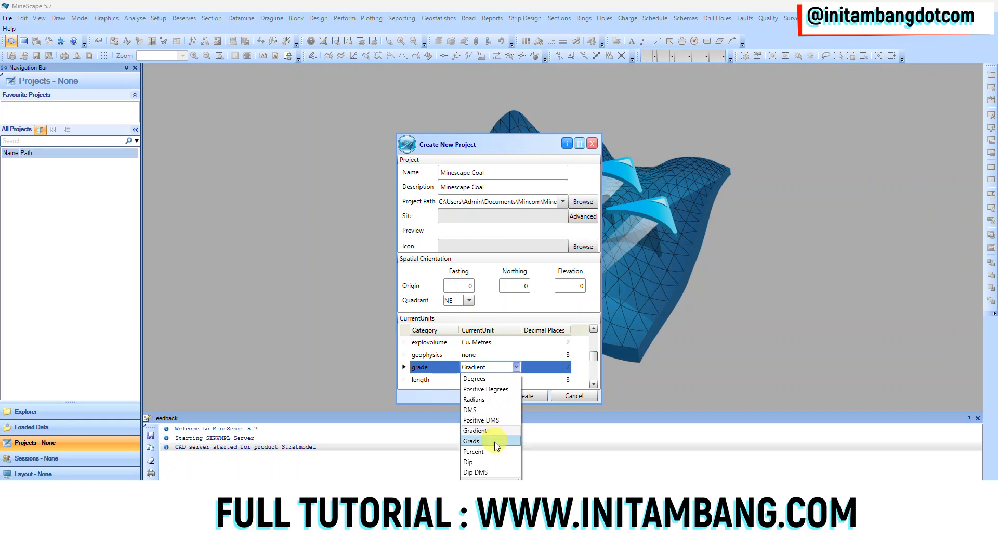
pyautogui.click(495, 451)
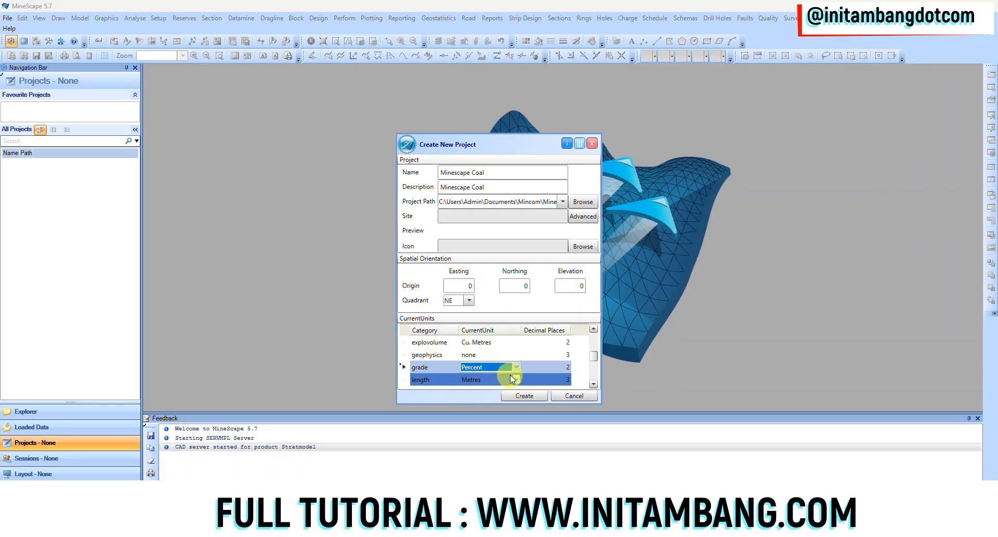
# - Set the project's mass unit to Tonnes
pyautogui.click(594, 384)
pyautogui.click(594, 384)
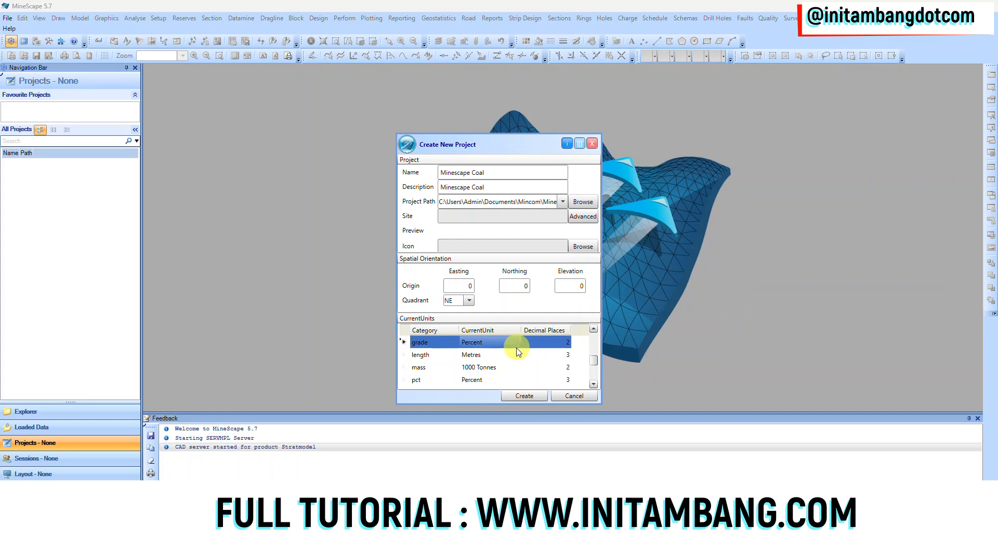
pyautogui.click(451, 364)
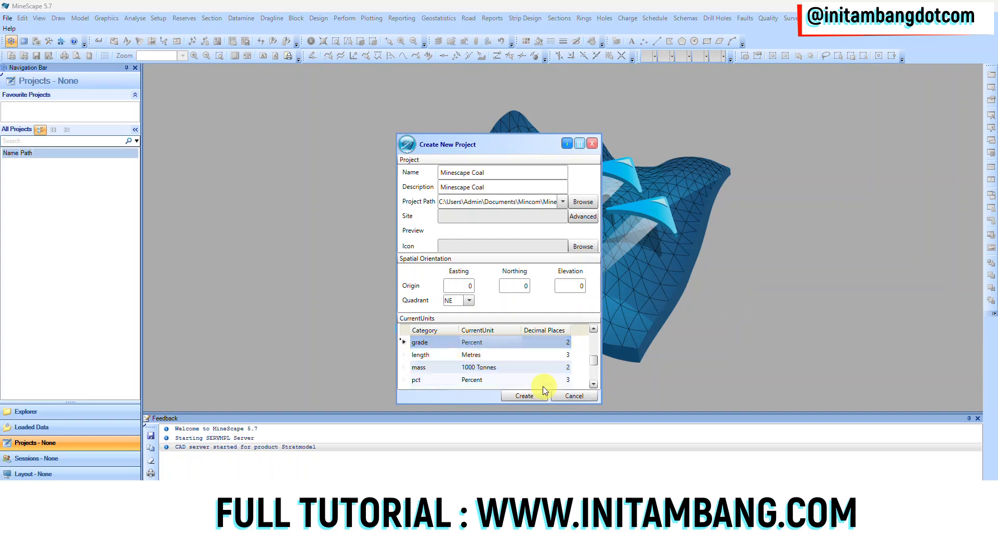
pyautogui.click(512, 368)
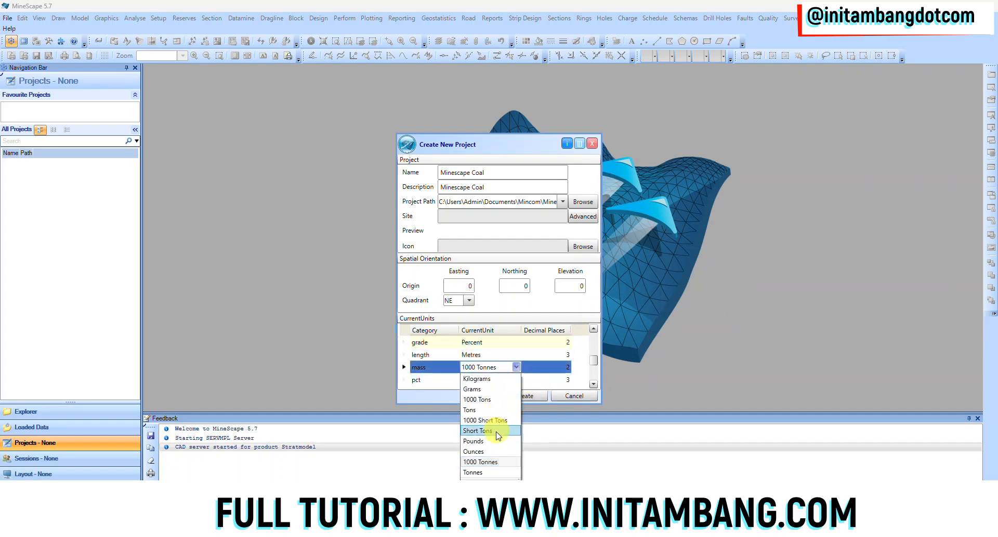
pyautogui.click(481, 471)
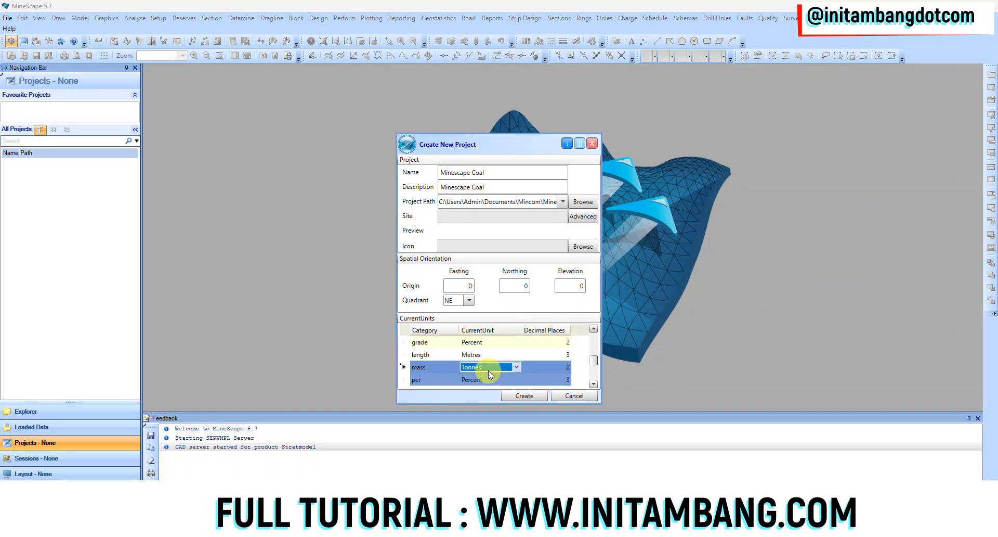
# - Set the volume unit to Cu. Metres and create the project
pyautogui.scroll(-2, 519, 373)
pyautogui.scroll(-1, 519, 372)
pyautogui.click(510, 380)
pyautogui.click(502, 380)
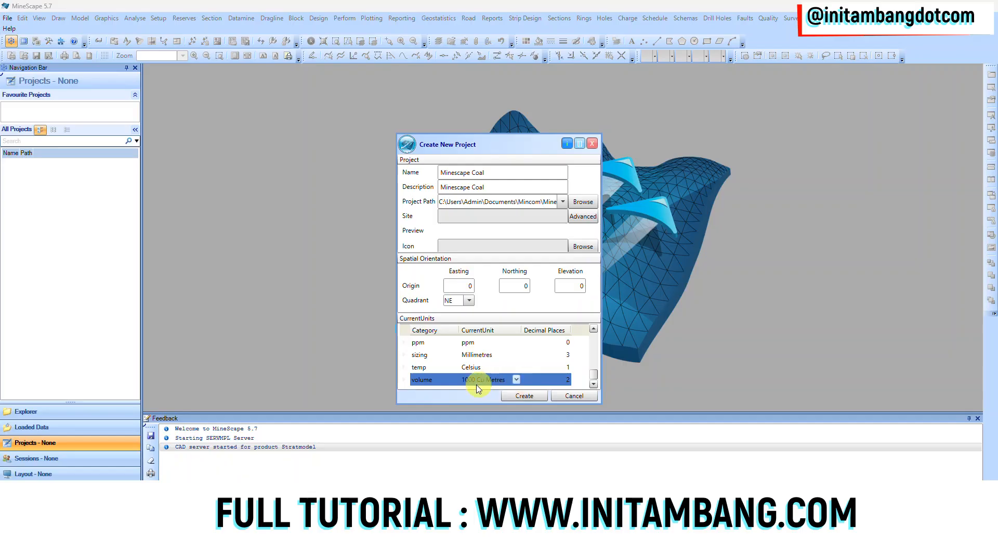
pyautogui.click(477, 383)
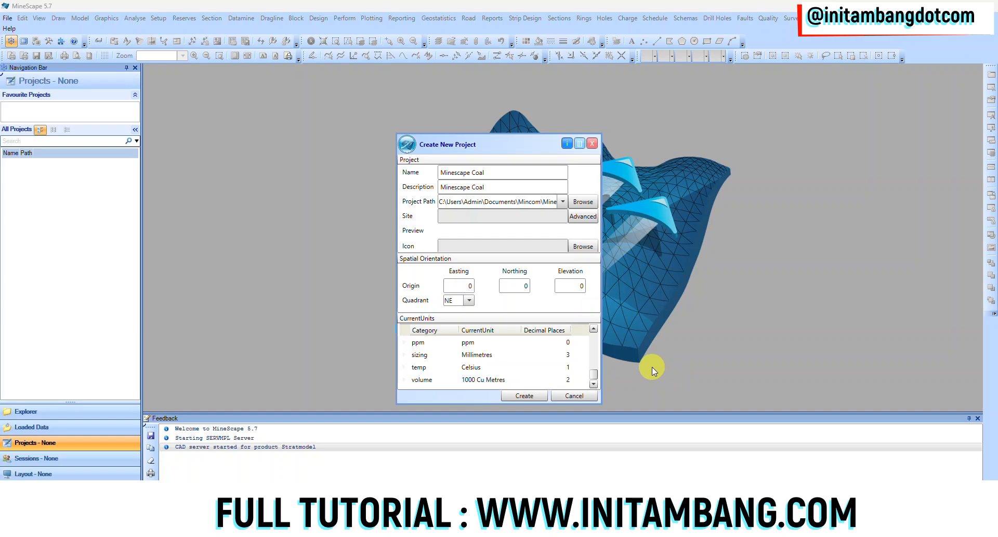
pyautogui.click(503, 371)
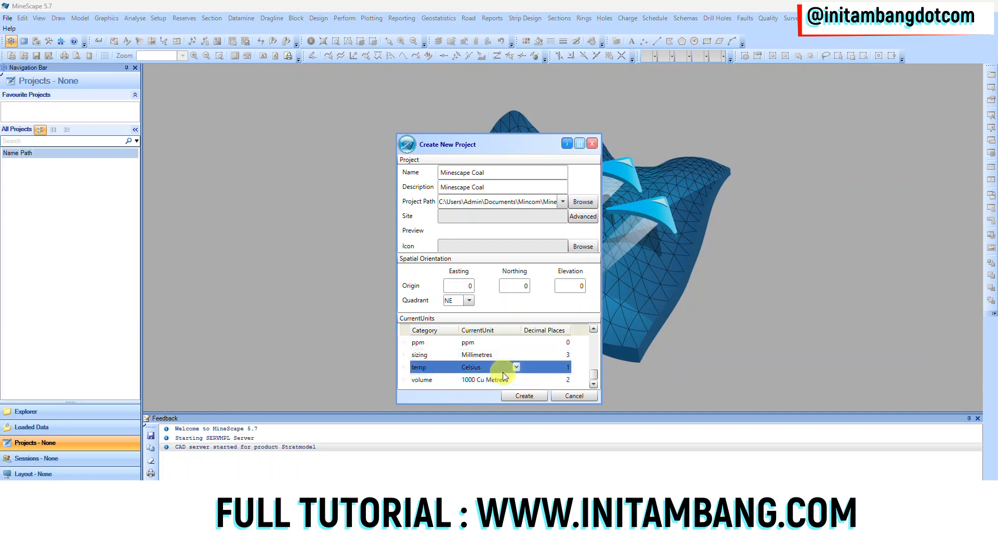
pyautogui.click(503, 379)
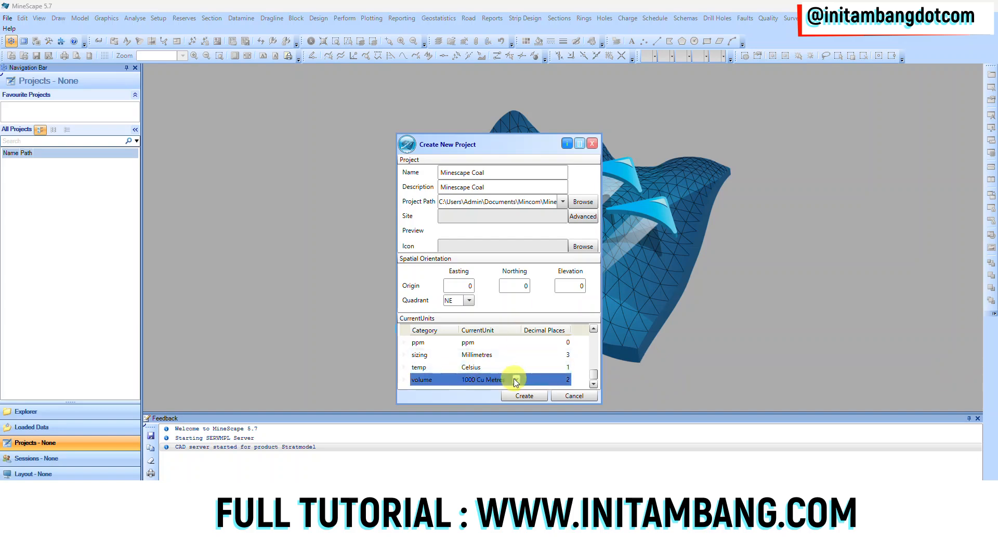
pyautogui.click(516, 380)
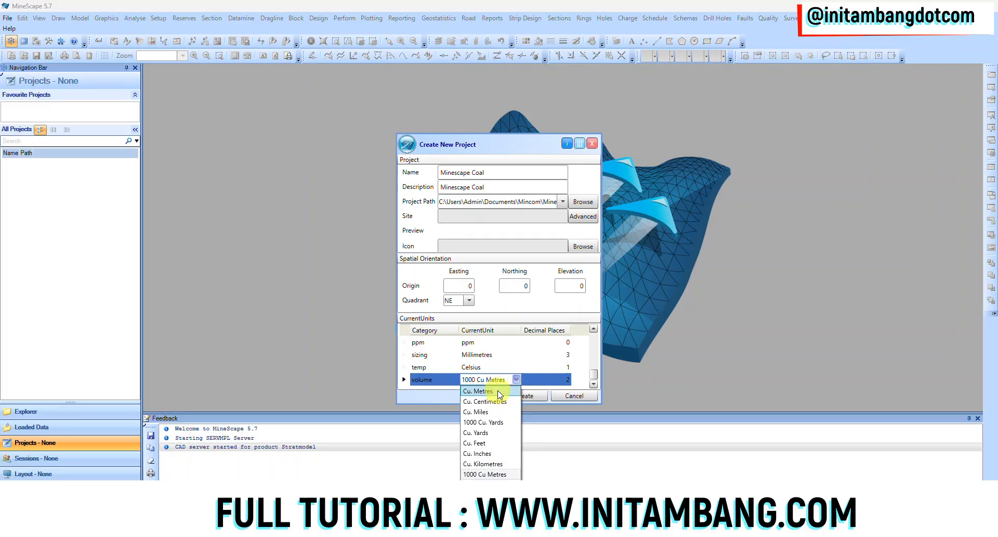
pyautogui.click(494, 391)
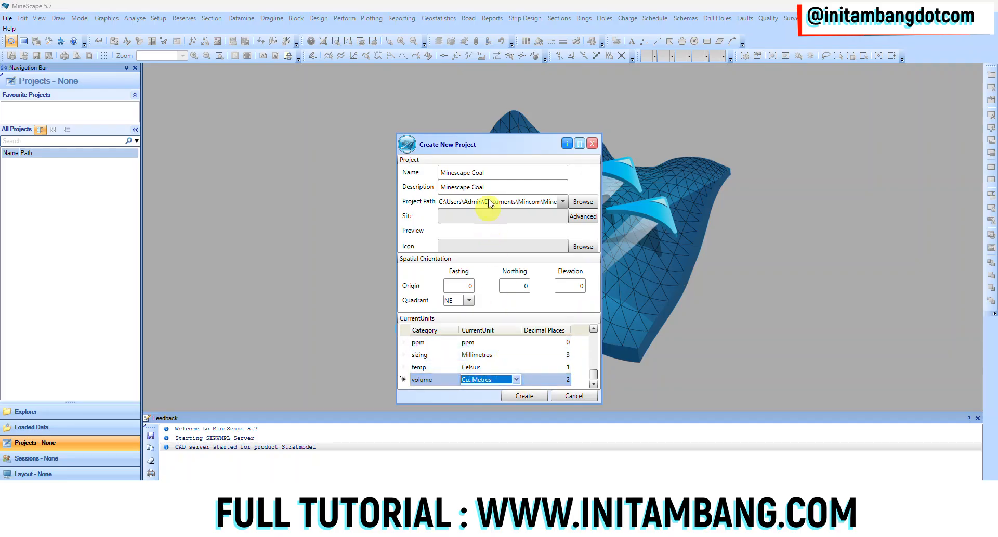
pyautogui.click(522, 395)
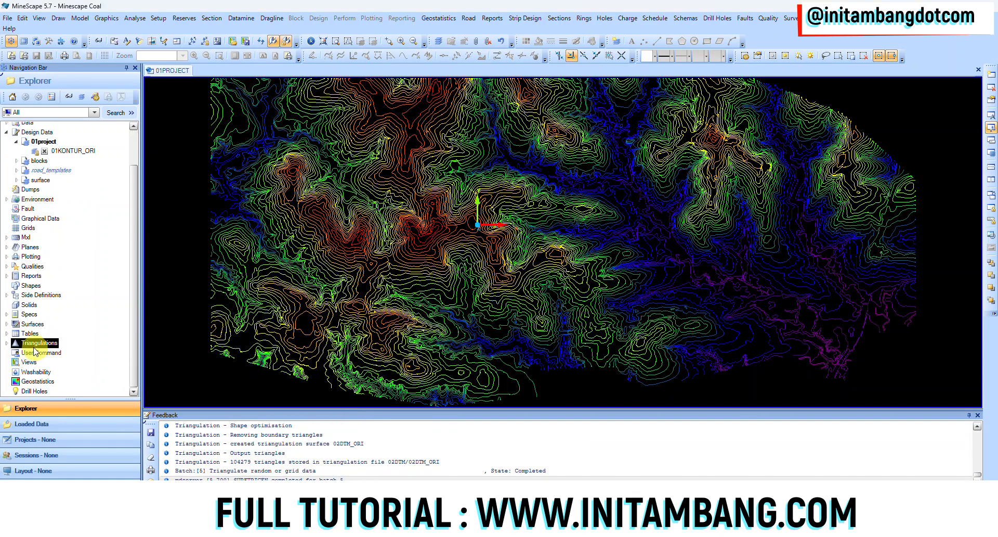
# - Open the 02DTM_ORI triangle set stored in the 02dtm triangulation file
pyautogui.click(18, 343)
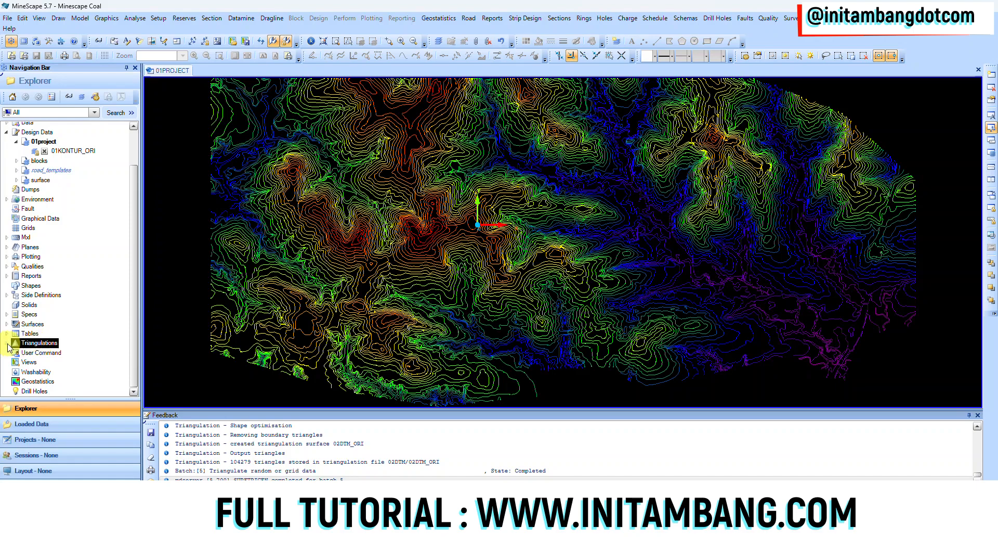
pyautogui.click(7, 343)
pyautogui.click(34, 353)
pyautogui.click(17, 353)
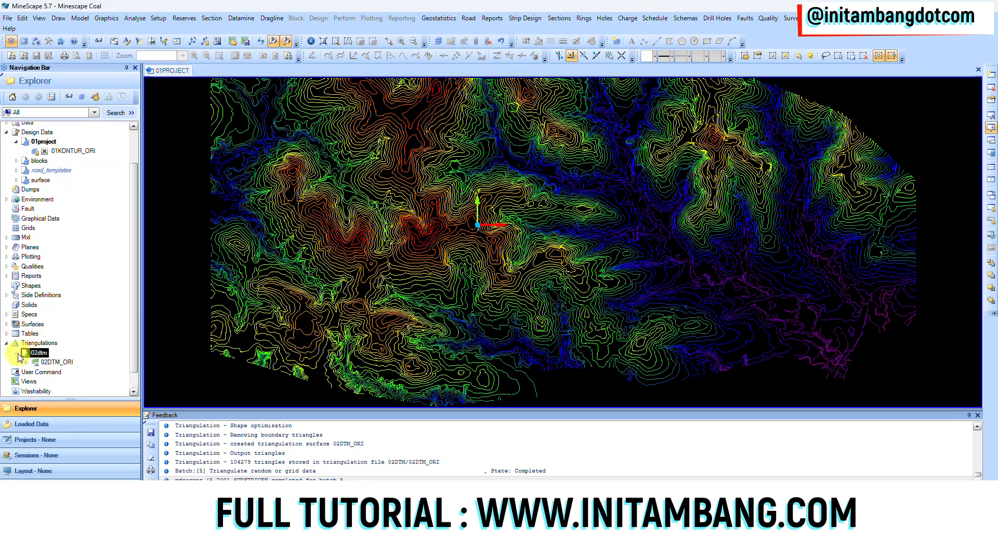
pyautogui.click(53, 361)
pyautogui.click(27, 362)
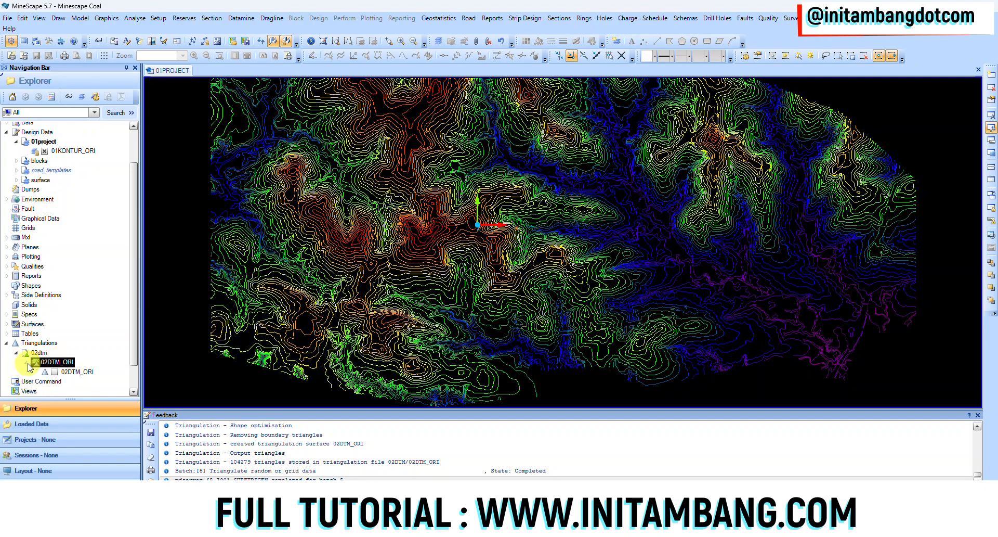
pyautogui.doubleClick(52, 373)
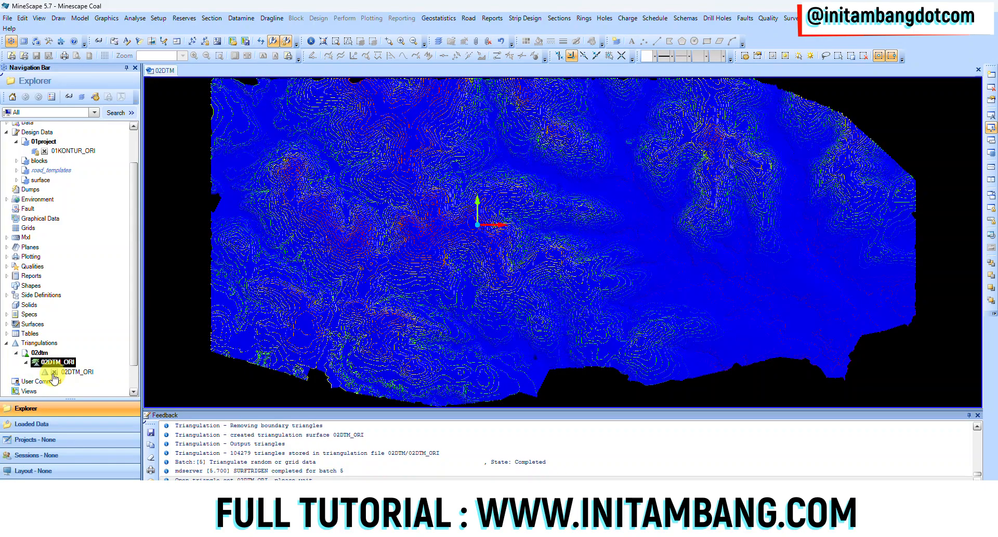
# - Hide the 01KONTUR_ORI contour layer and inspect the triangulated surface on its own in 3D
pyautogui.scroll(2, 89, 241)
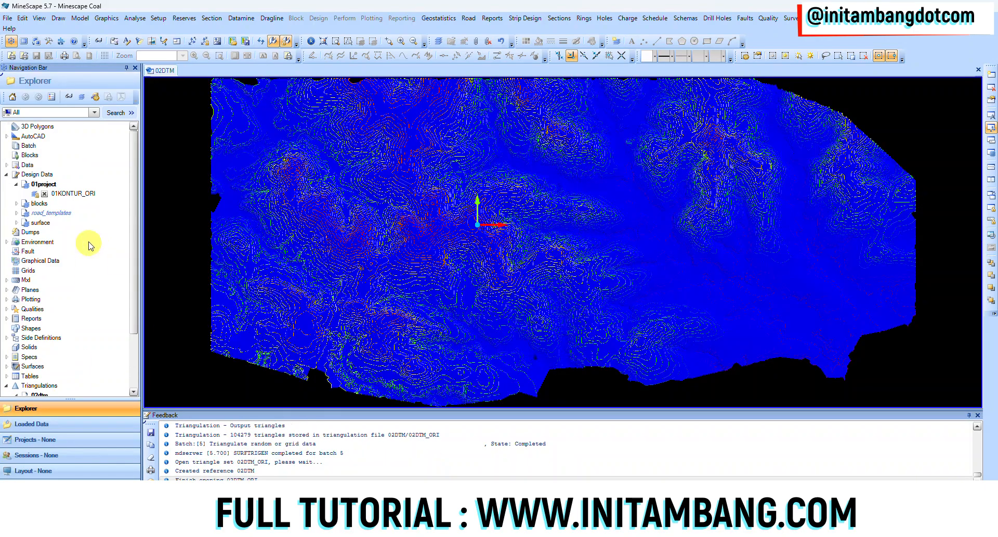
pyautogui.click(45, 193)
pyautogui.moveTo(494, 292); pyautogui.dragTo(499, 263, button='middle')
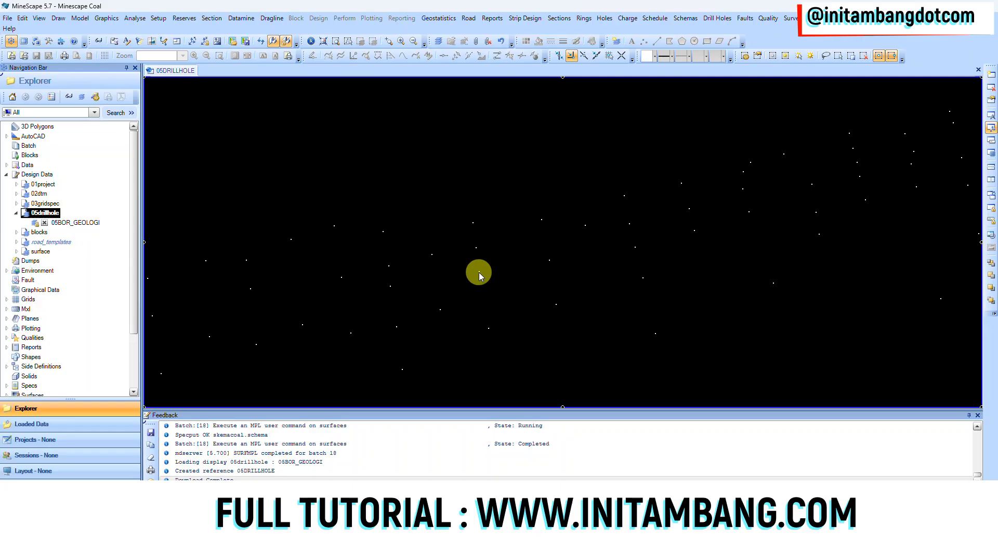
# - Set the rotation centre on a drill hole near the middle of 05BOR_GEOLOGI and tilt the holes into a 3D view
pyautogui.moveTo(479, 271)
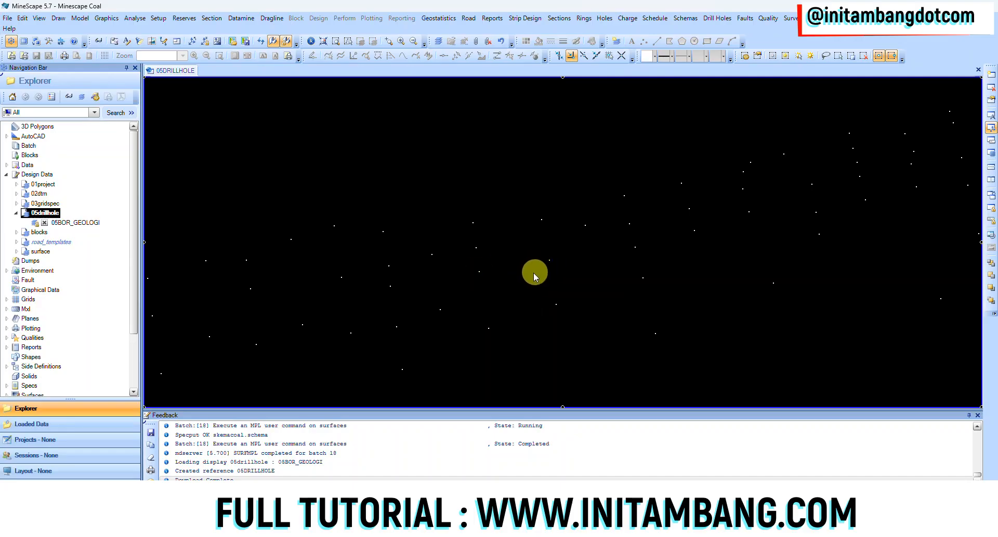
pyautogui.click(549, 283)
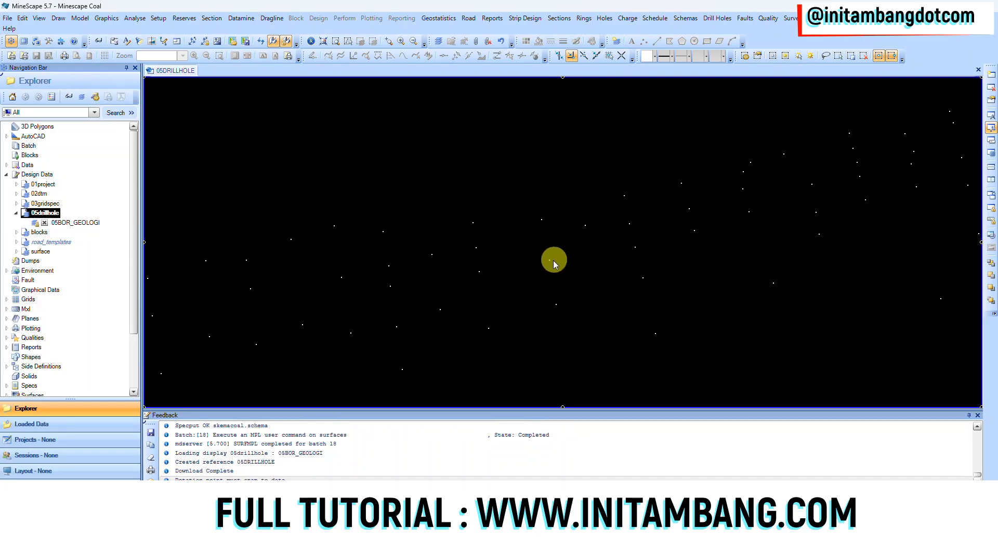
pyautogui.click(549, 262)
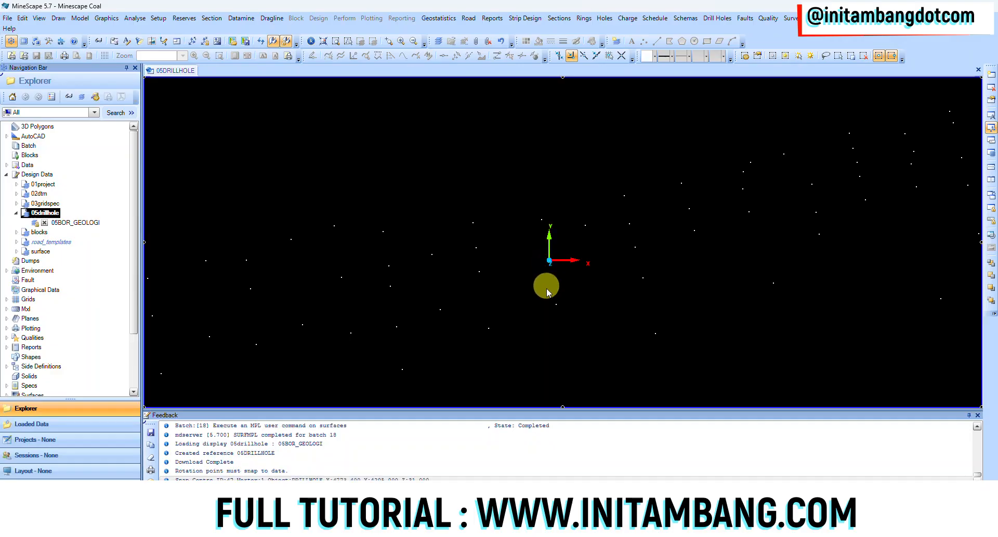
pyautogui.moveTo(545, 297); pyautogui.dragTo(538, 280)
pyautogui.scroll(5, 345, 304)
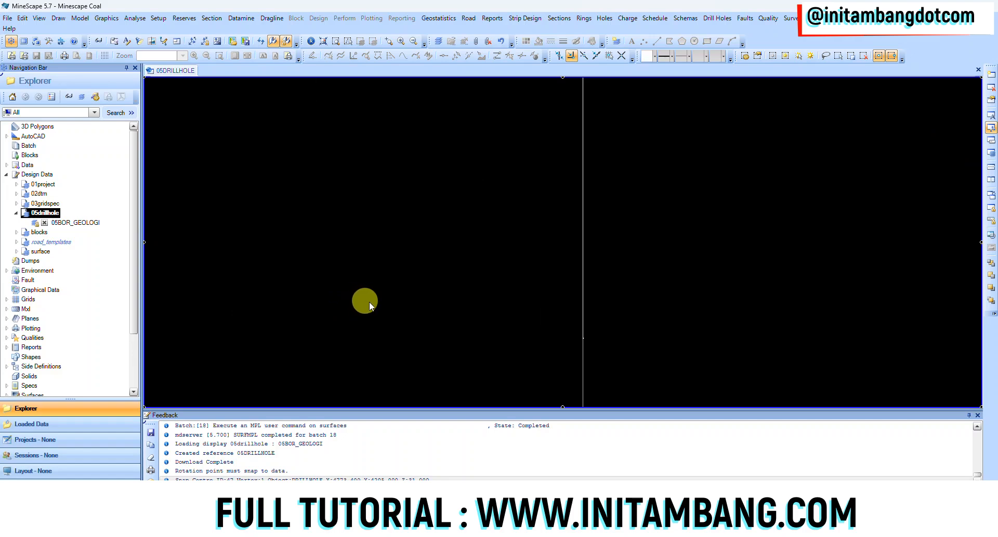
pyautogui.scroll(-5, 564, 343)
pyautogui.scroll(2, 564, 343)
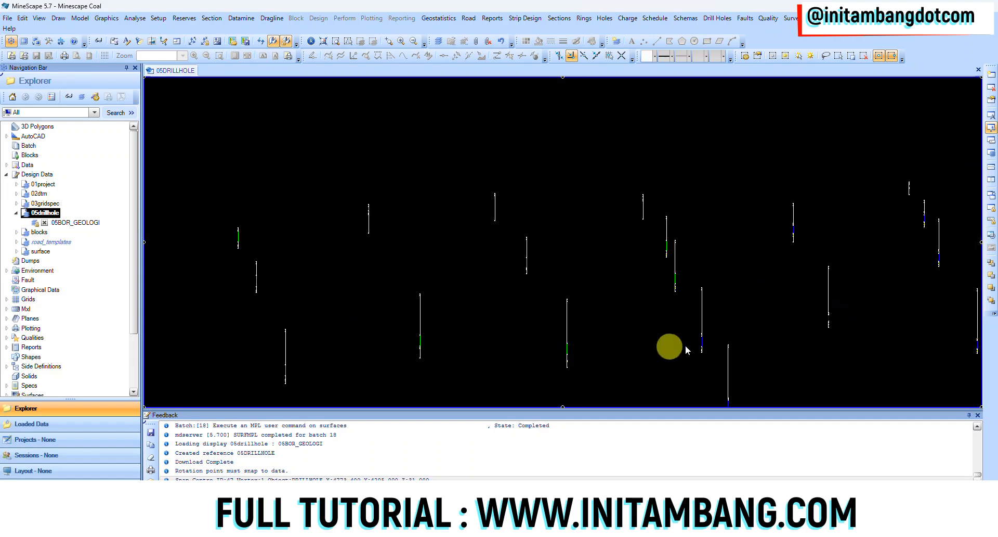
# - Examine the coloured seam intervals along individual drill holes in the 05BOR_GEOLOGI layer up close
pyautogui.scroll(4, 711, 343)
pyautogui.moveTo(632, 295); pyautogui.dragTo(624, 229)
pyautogui.scroll(2, 613, 354)
pyautogui.scroll(-1, 610, 345)
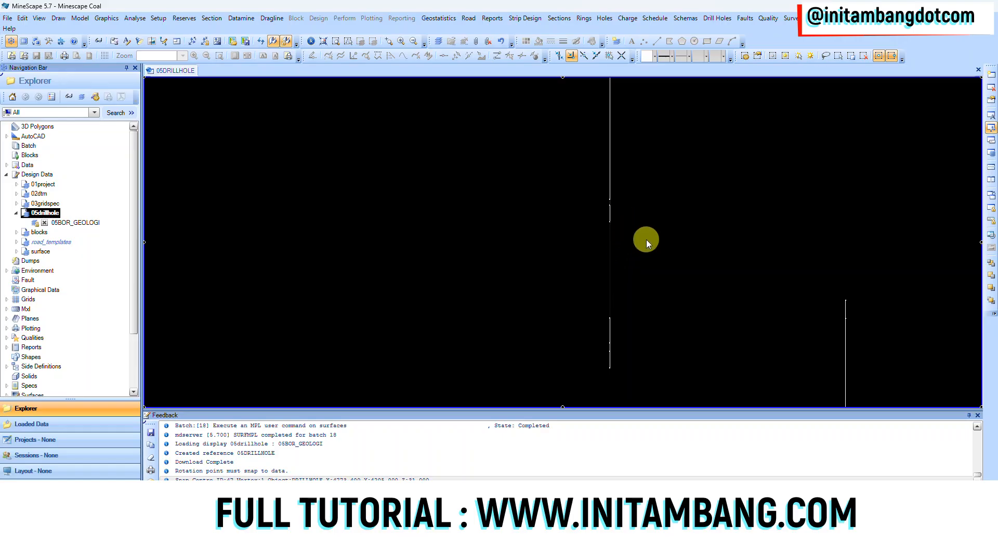
pyautogui.scroll(-2, 646, 262)
pyautogui.scroll(2, 646, 262)
pyautogui.scroll(3, 646, 260)
pyautogui.moveTo(547, 273); pyautogui.dragTo(813, 244, button='middle')
pyautogui.scroll(-3, 717, 276)
pyautogui.scroll(-3, 397, 273)
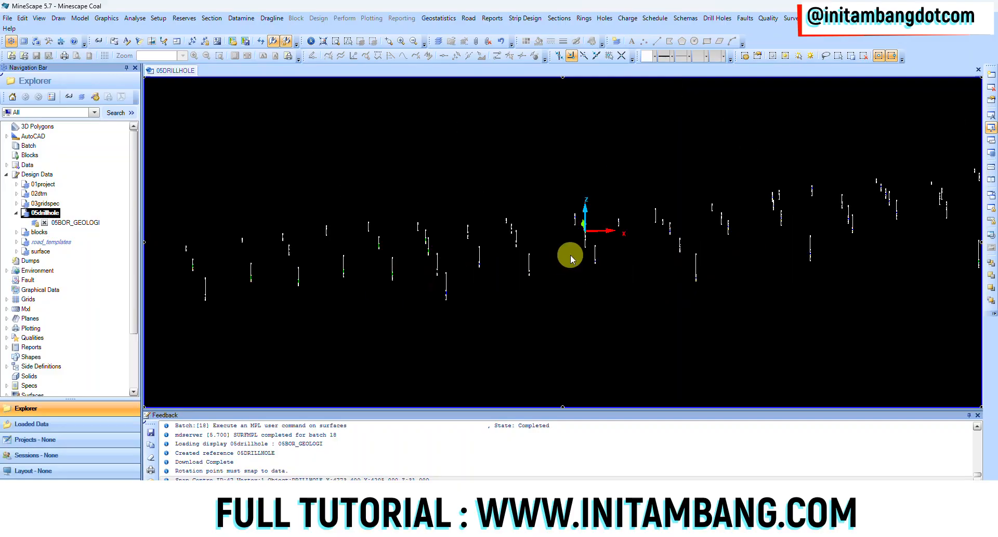
# - Compare the depth and seam intersections of the drill holes across the whole 05drillhole field
pyautogui.moveTo(569, 250); pyautogui.dragTo(472, 290, button='middle')
pyautogui.scroll(3, 712, 261)
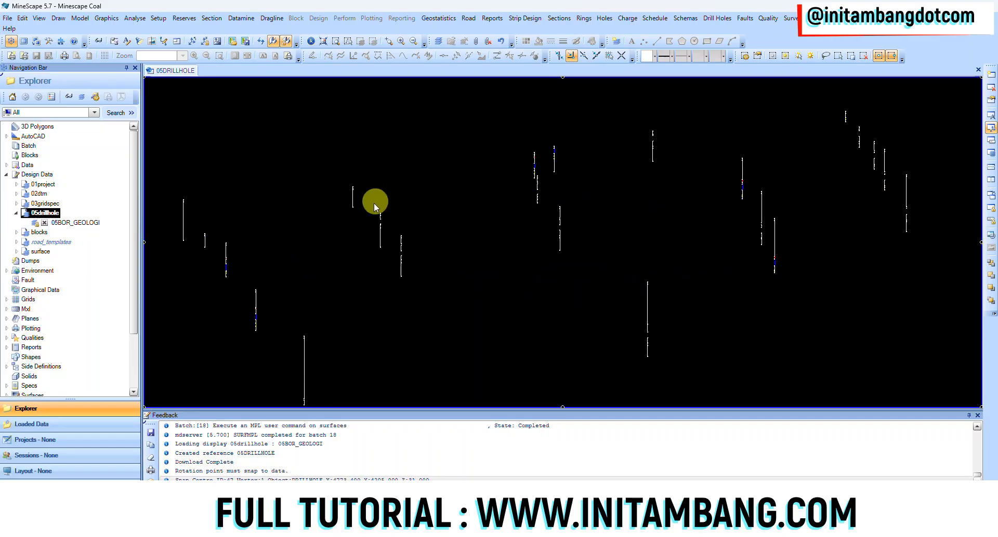
pyautogui.moveTo(484, 249); pyautogui.dragTo(776, 197, button='middle')
pyautogui.moveTo(515, 260); pyautogui.dragTo(936, 203, button='middle')
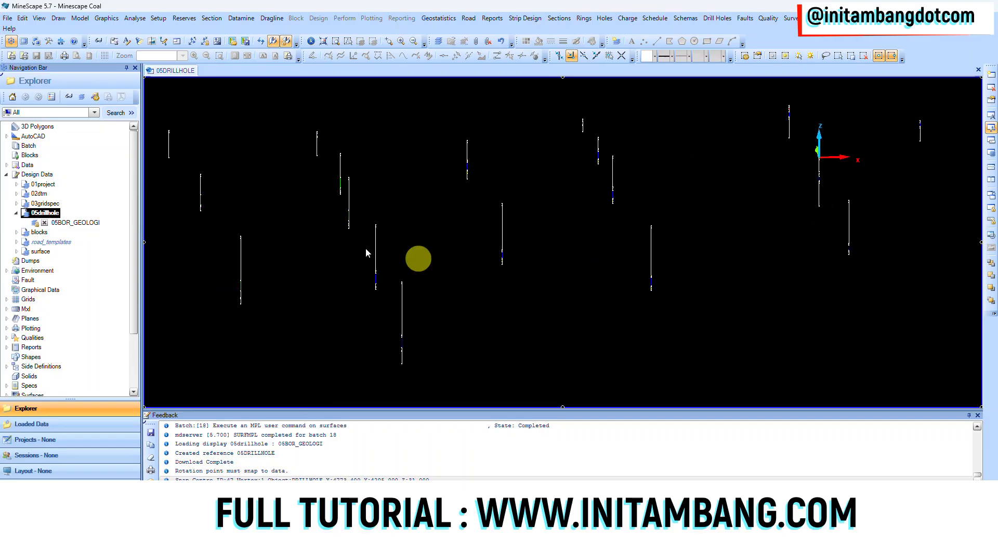
pyautogui.scroll(-3, 452, 250)
pyautogui.moveTo(612, 247); pyautogui.dragTo(495, 268, button='middle')
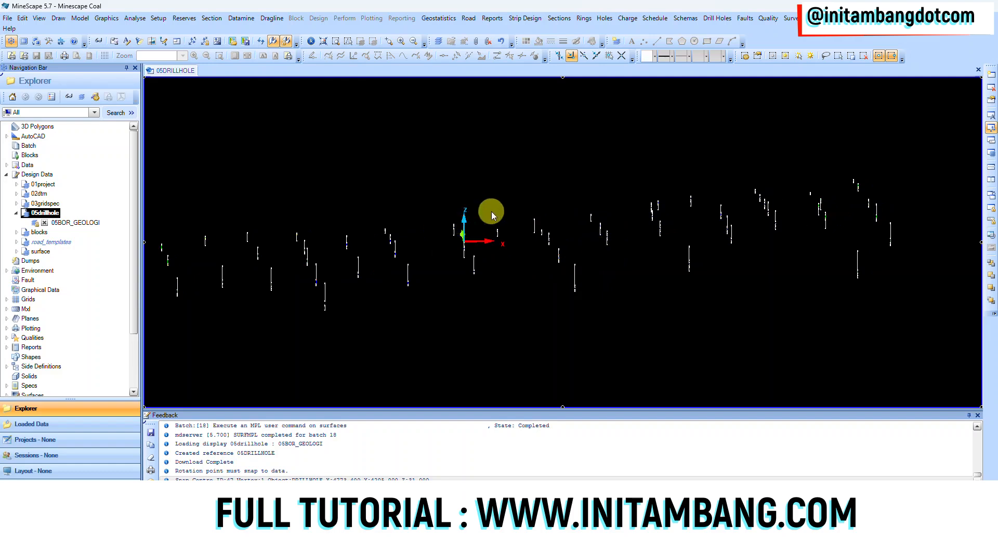
pyautogui.scroll(5, 790, 234)
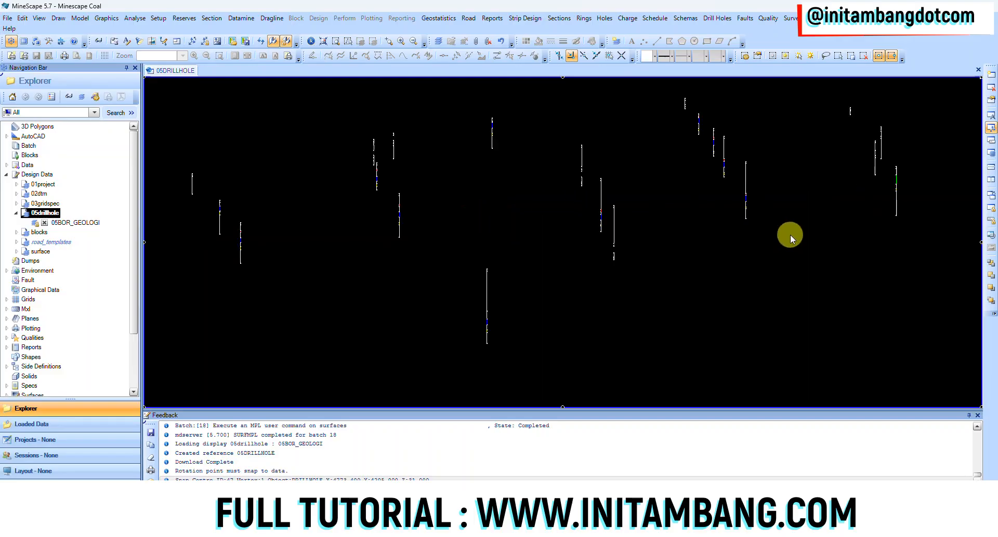
pyautogui.scroll(3, 666, 111)
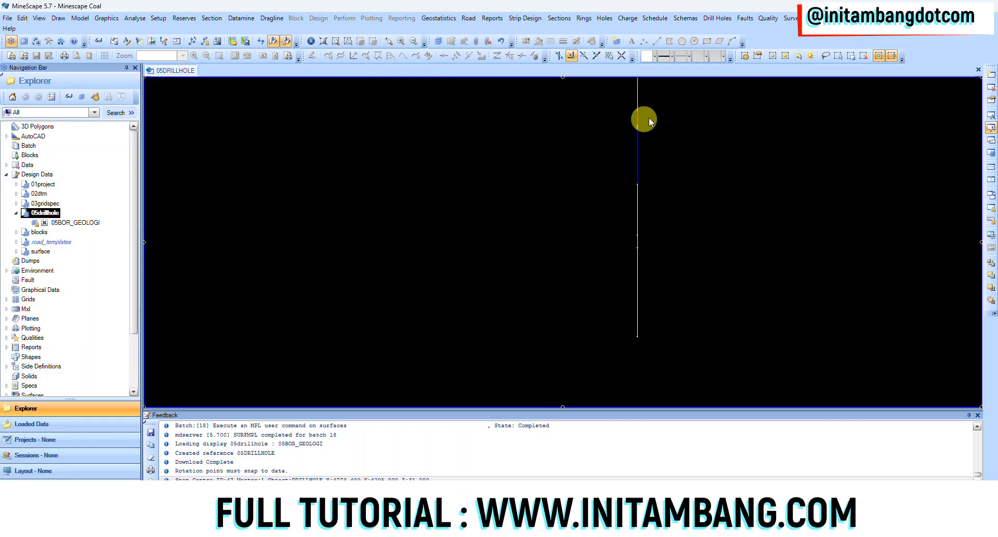
pyautogui.scroll(-8, 611, 251)
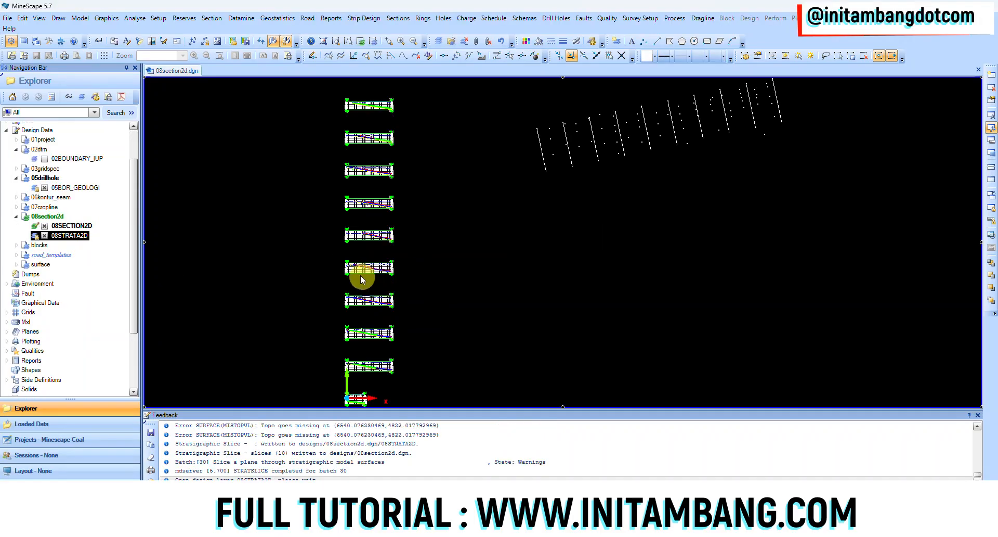
# - Turn on annotation for the lines of a stratigraphic cross-section in 08section2d
pyautogui.scroll(-3, 487, 224)
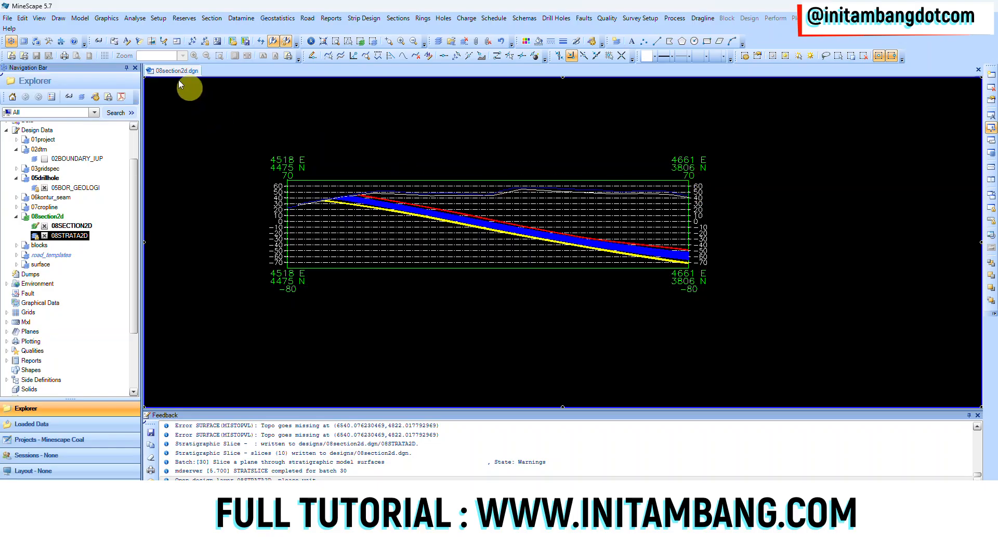
pyautogui.click(126, 42)
pyautogui.scroll(3, 287, 201)
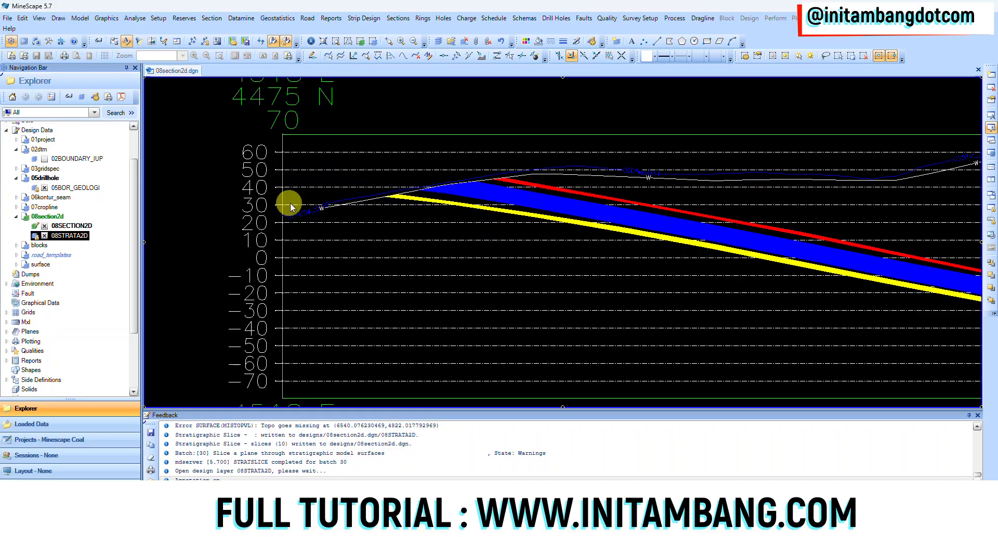
# - Examine the labelled topography, weathering line and coal seams along the full length of the cross-section
pyautogui.scroll(3, 313, 214)
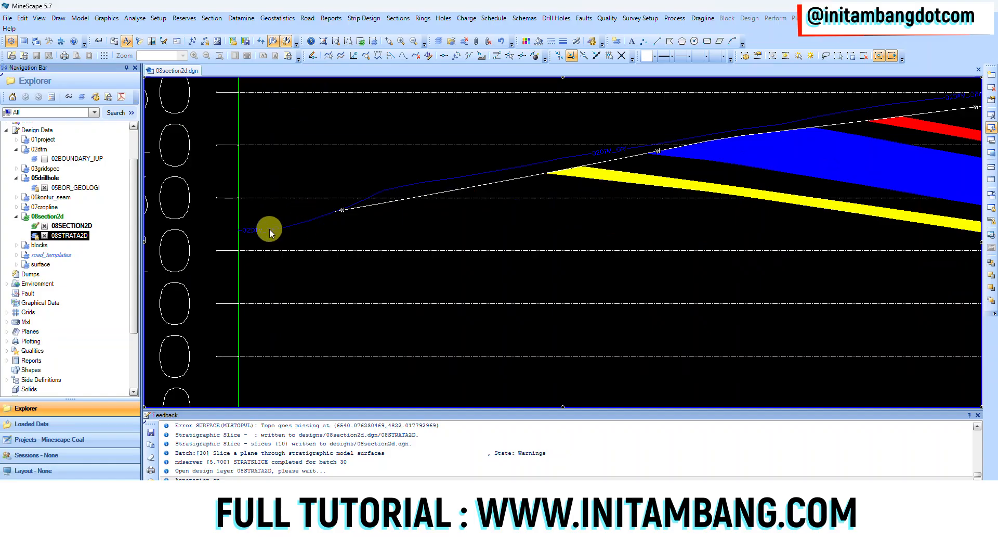
pyautogui.scroll(3, 444, 198)
pyautogui.scroll(-3, 444, 198)
pyautogui.scroll(-3, 438, 199)
pyautogui.moveTo(606, 196); pyautogui.dragTo(383, 223, button='middle')
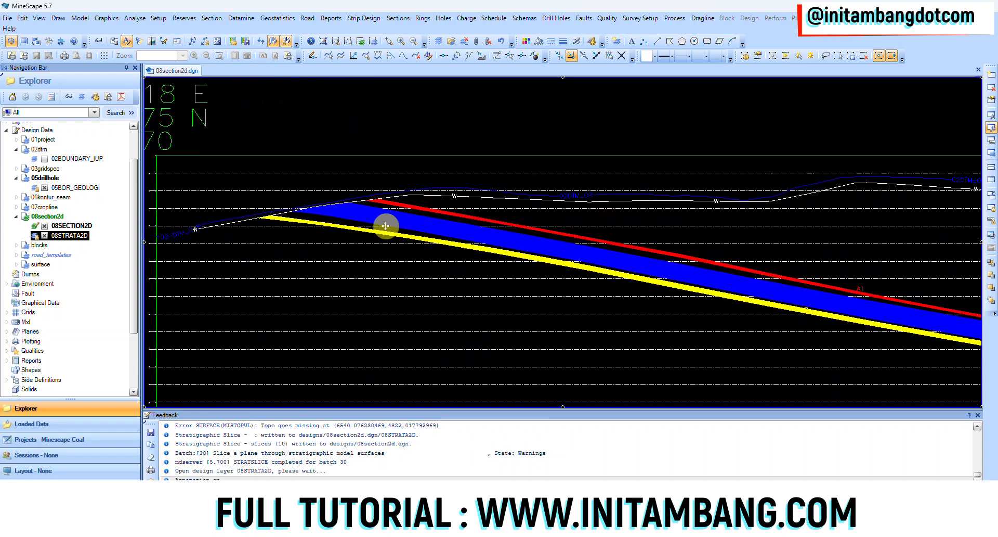
pyautogui.moveTo(702, 219); pyautogui.dragTo(501, 257, button='middle')
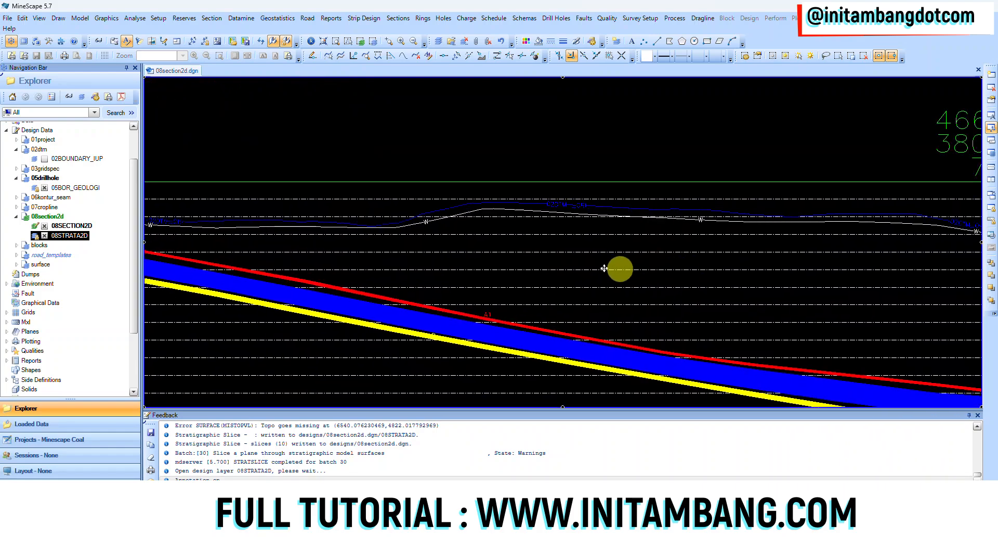
pyautogui.moveTo(618, 270); pyautogui.dragTo(498, 227, button='middle')
pyautogui.moveTo(435, 279); pyautogui.dragTo(676, 277, button='middle')
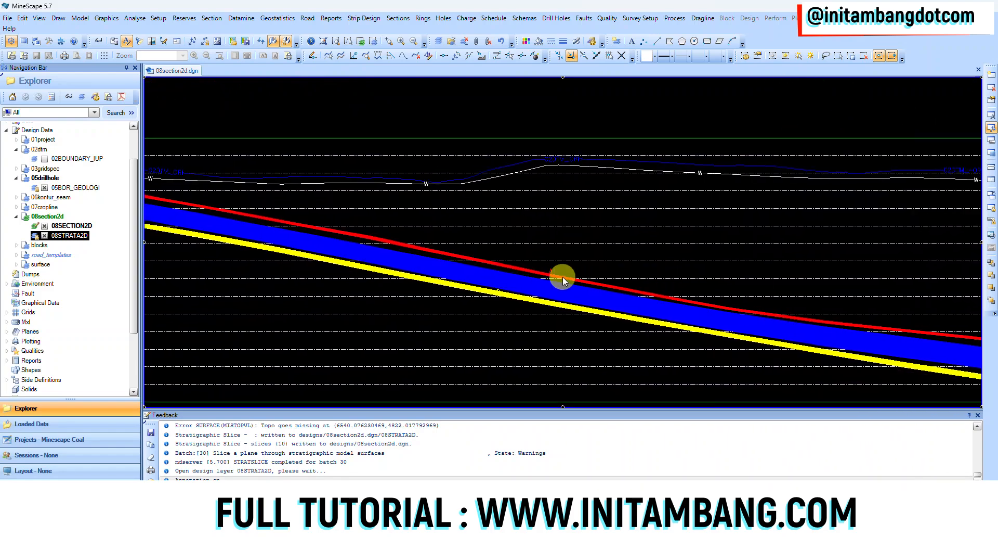
pyautogui.moveTo(403, 267); pyautogui.dragTo(681, 288, button='middle')
pyautogui.moveTo(318, 205); pyautogui.dragTo(446, 221, button='middle')
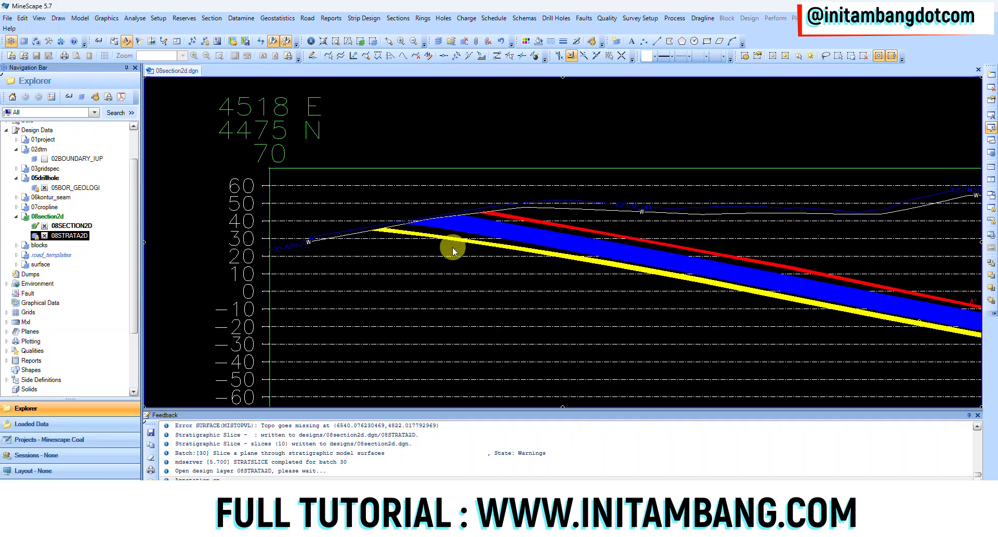
pyautogui.moveTo(673, 301); pyautogui.dragTo(410, 252, button='middle')
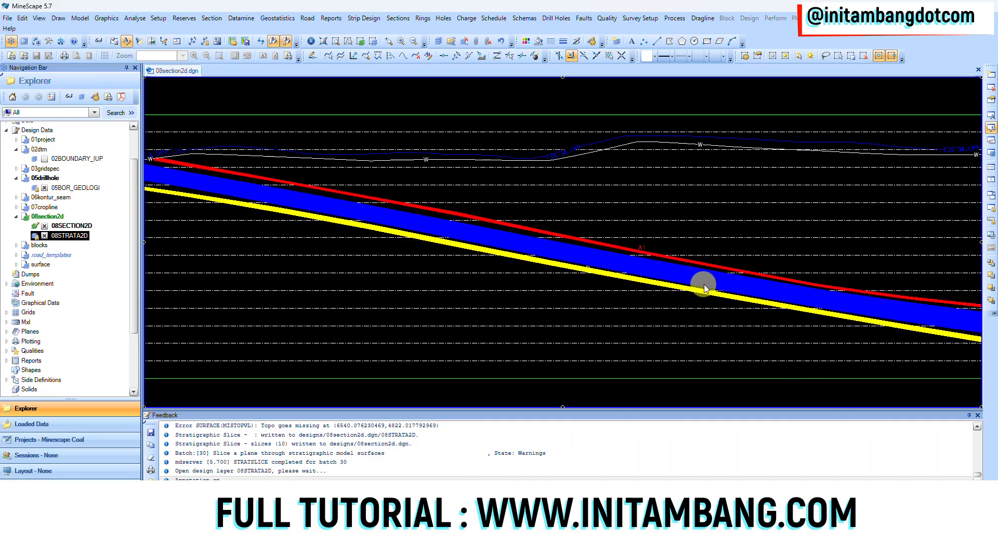
pyautogui.moveTo(794, 325); pyautogui.dragTo(748, 298, button='middle')
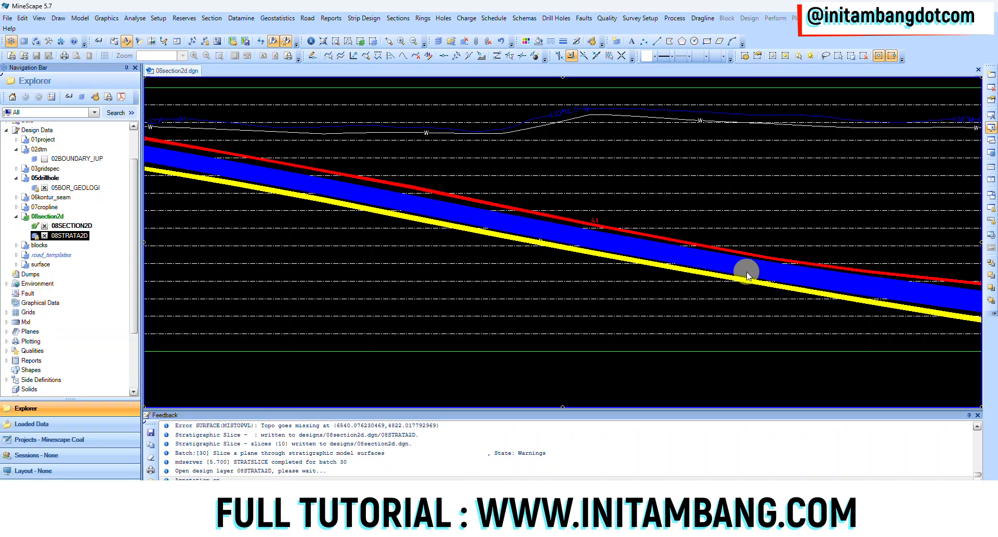
# - Review the column of 2D sections and set the rotation centre on the upper frame line of a middle section
pyautogui.scroll(-5, 645, 288)
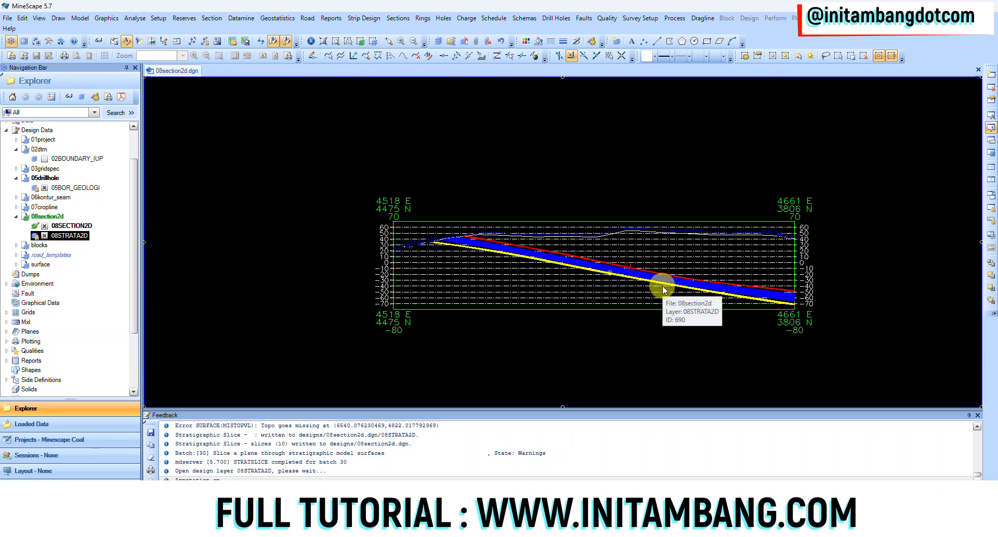
pyautogui.scroll(-5, 669, 285)
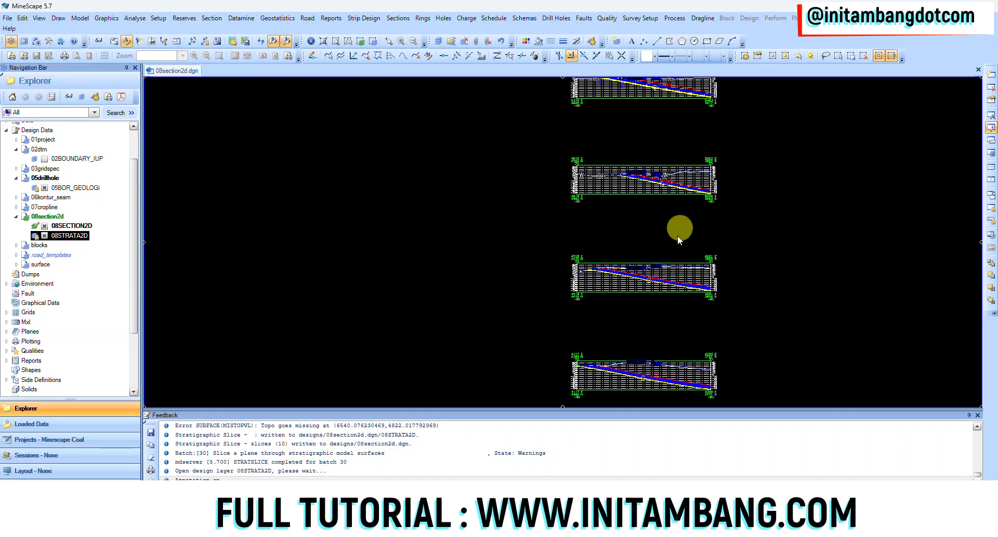
pyautogui.moveTo(678, 233); pyautogui.dragTo(633, 339, button='middle')
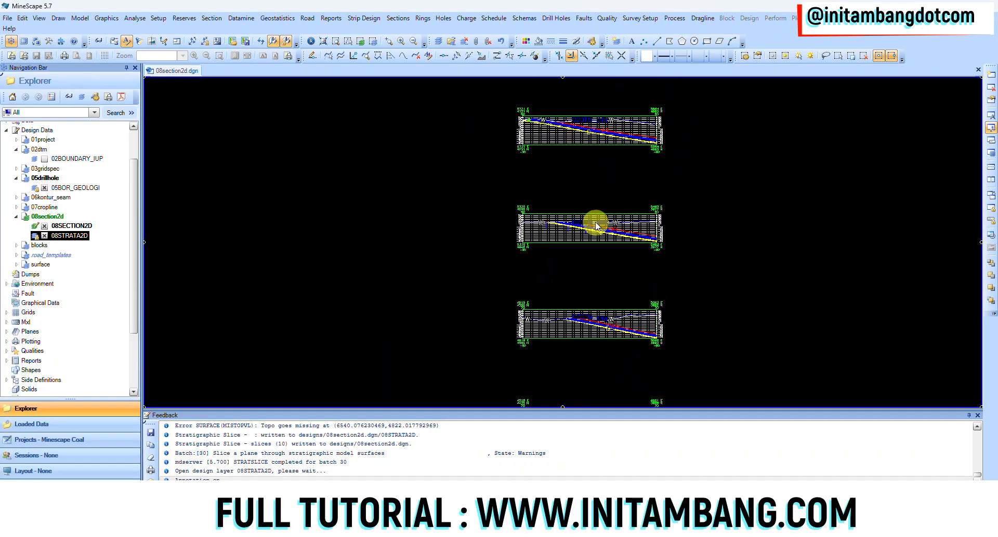
pyautogui.click(594, 215)
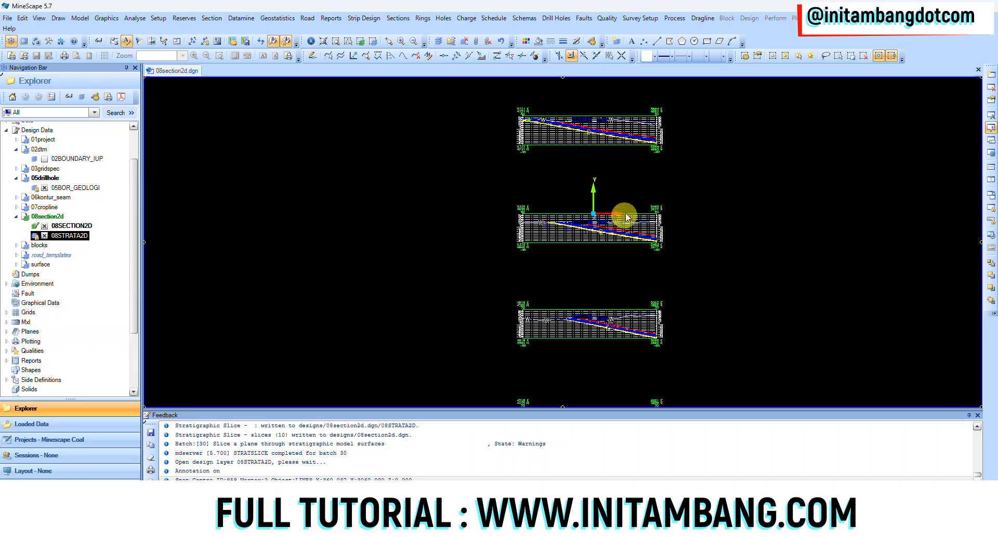
pyautogui.moveTo(623, 206); pyautogui.dragTo(346, 61, button='middle')
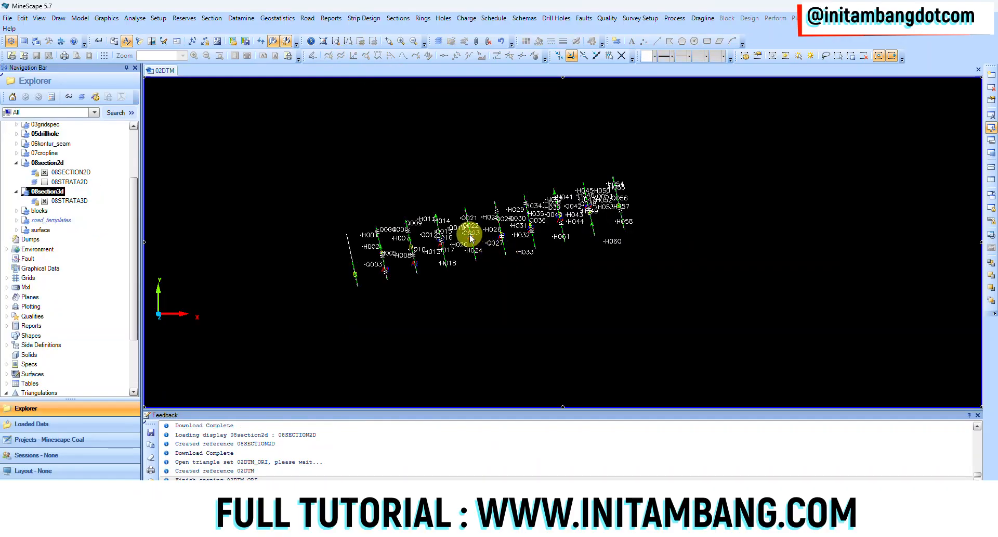
# - Hide the 05BOR_GEOLOGI drill hole layer from the section view
pyautogui.moveTo(424, 312); pyautogui.dragTo(470, 271, button='middle')
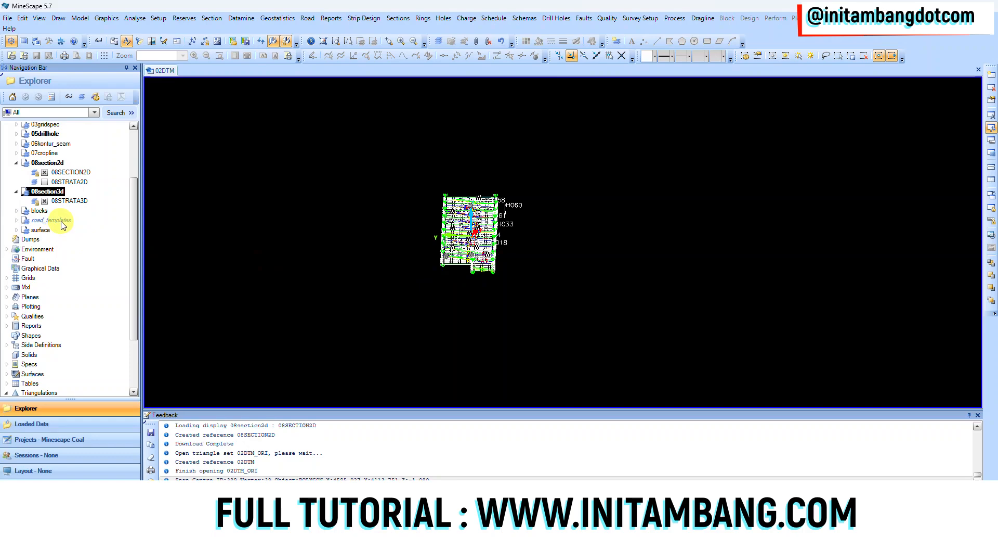
pyautogui.scroll(3, 58, 212)
pyautogui.click(16, 213)
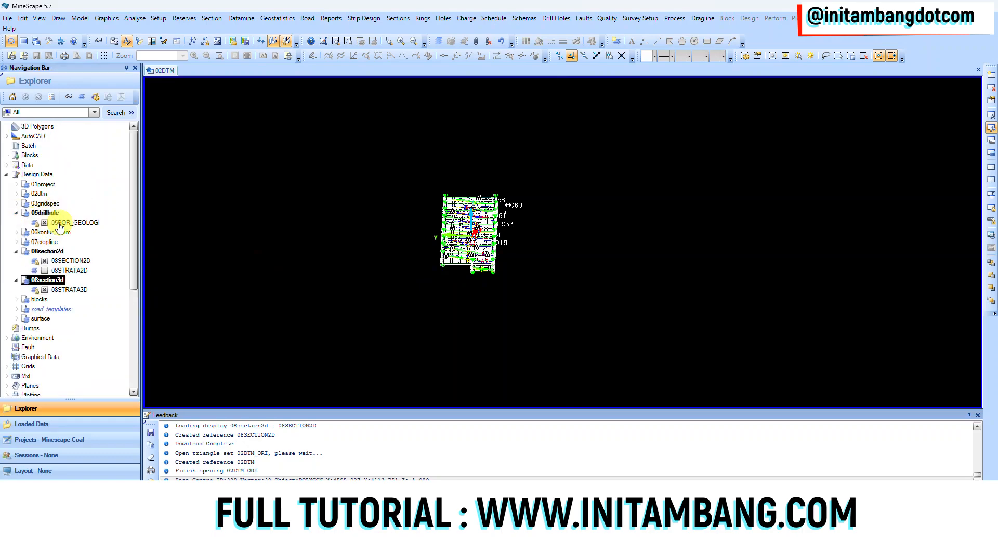
pyautogui.click(45, 223)
pyautogui.click(457, 251)
# - Examine the coal seams, grid labels and topography lines across the stacked cross-sections without drill holes
pyautogui.scroll(6, 457, 252)
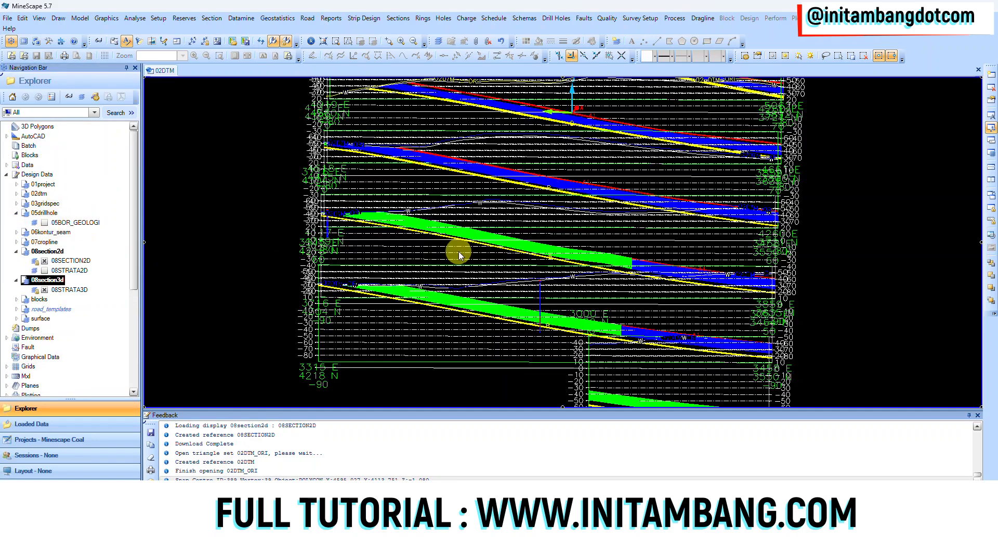
pyautogui.scroll(-5, 514, 234)
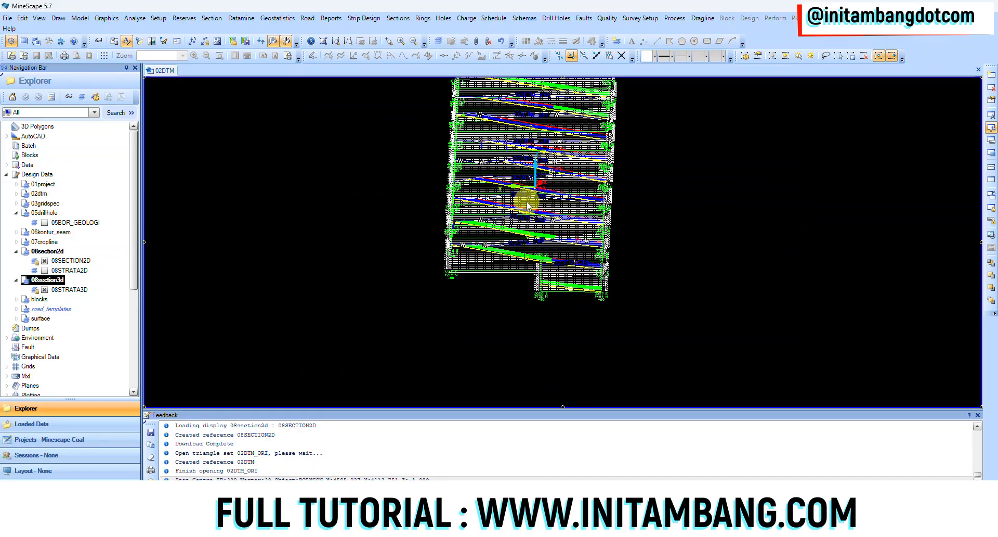
pyautogui.moveTo(531, 214)
pyautogui.mouseDown(button='middle')
pyautogui.moveTo(535, 194)
pyautogui.moveTo(557, 205)
pyautogui.moveTo(542, 203)
pyautogui.moveTo(531, 221)
pyautogui.moveTo(529, 212)
pyautogui.mouseUp(button='middle')
pyautogui.scroll(3, 537, 178)
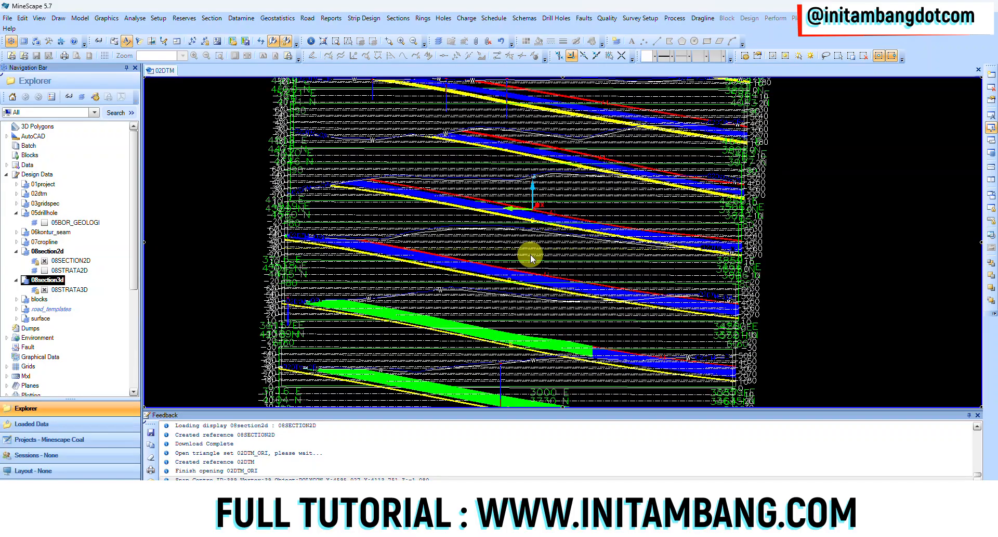
pyautogui.scroll(-5, 531, 258)
pyautogui.moveTo(528, 267); pyautogui.dragTo(526, 267, button='middle')
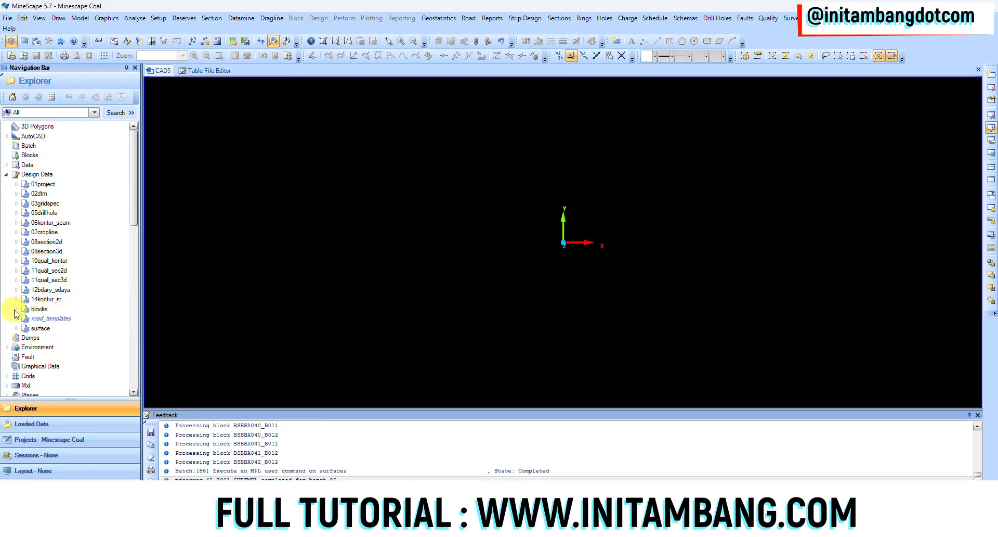
# - Display the 18RESGRAPH layer of the blocks design file
pyautogui.click(16, 309)
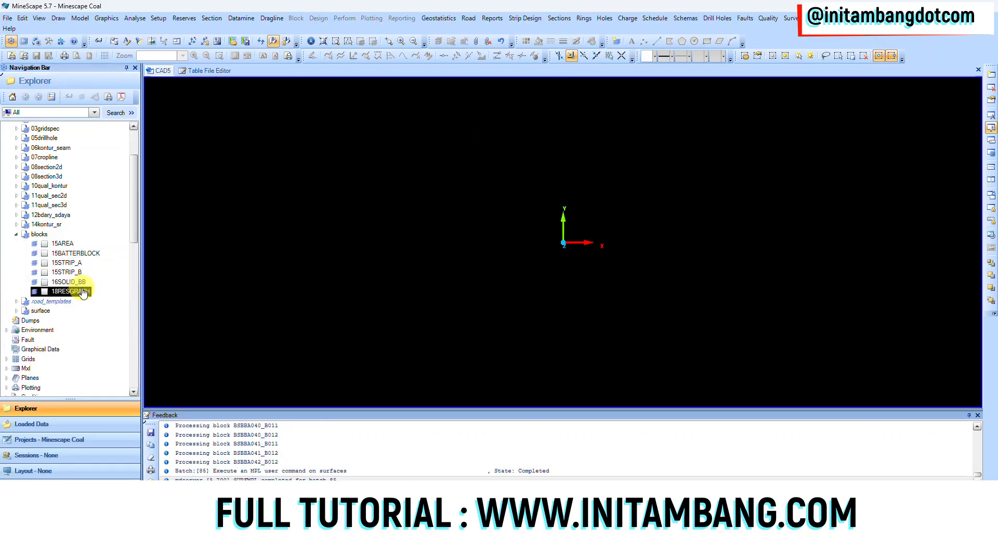
pyautogui.click(45, 291)
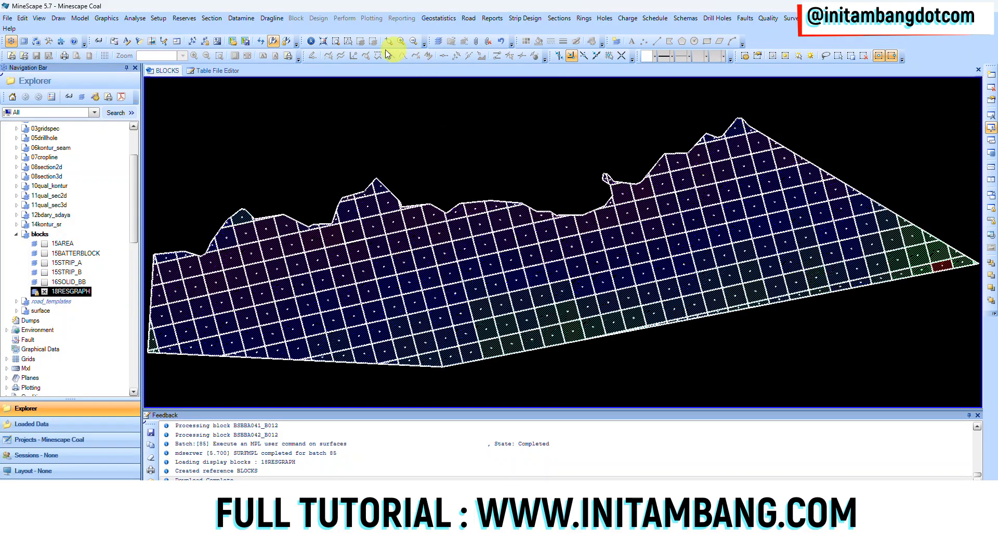
pyautogui.scroll(6, 936, 262)
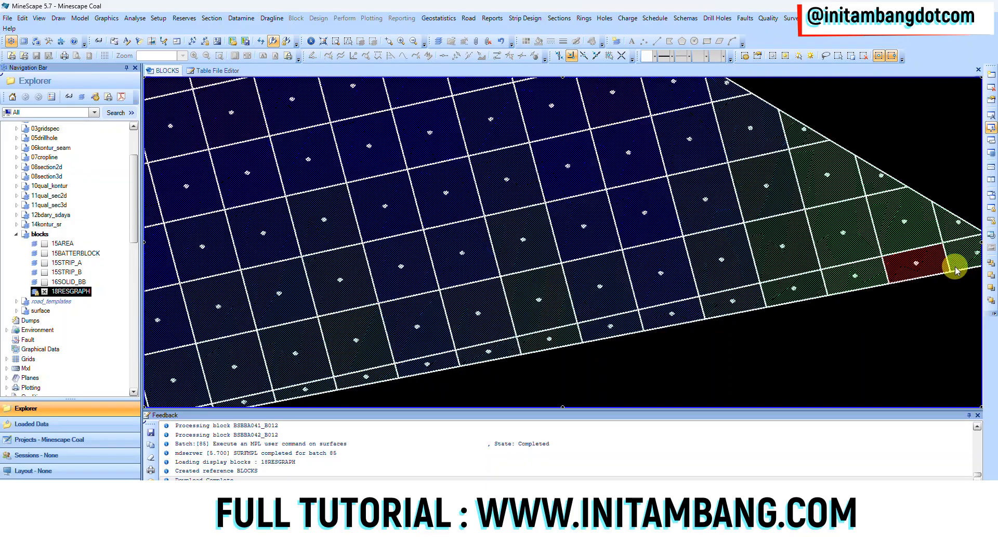
# - Read and compare the reserve labels inside the coloured blocks, including blocks A040 and A015
pyautogui.scroll(2, 759, 291)
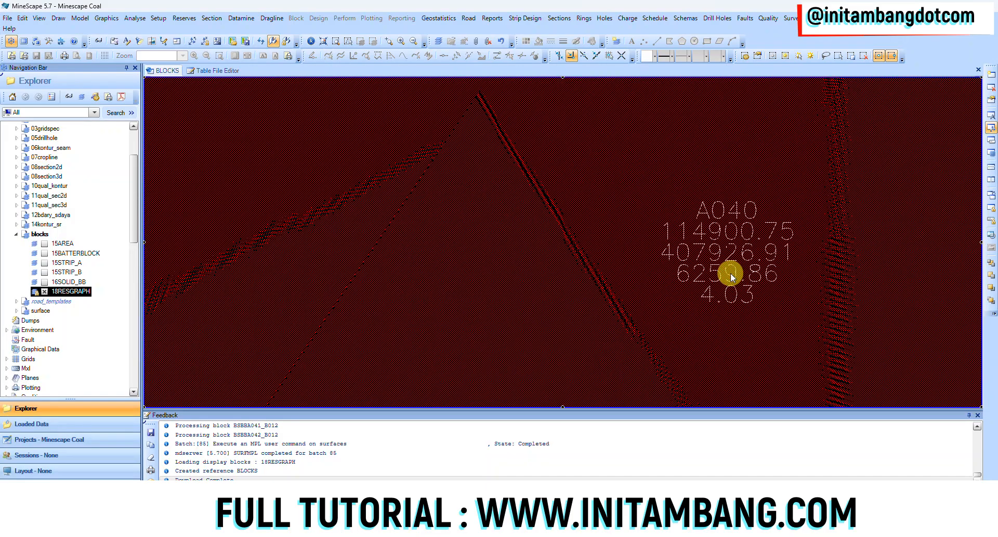
pyautogui.scroll(-2, 731, 273)
pyautogui.scroll(3, 735, 283)
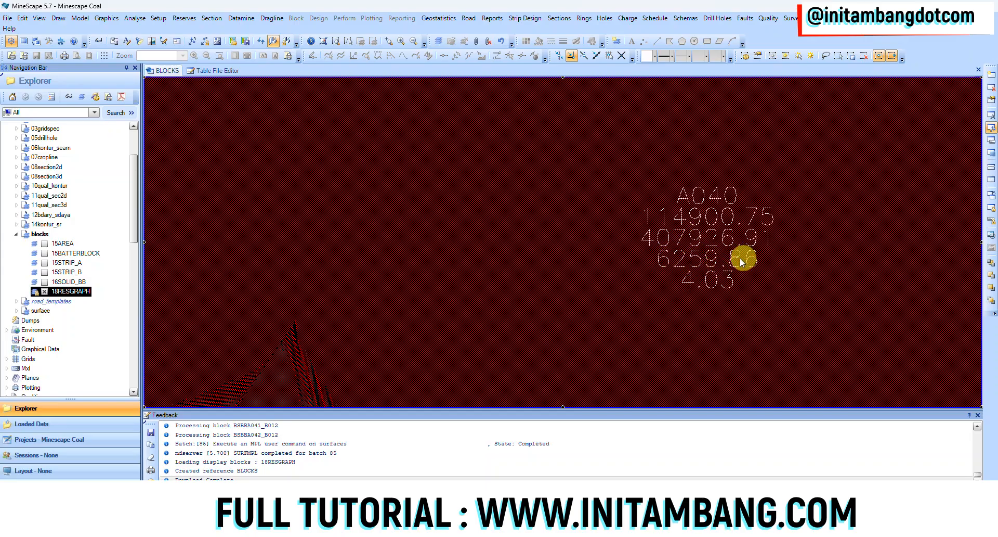
pyautogui.scroll(-5, 707, 258)
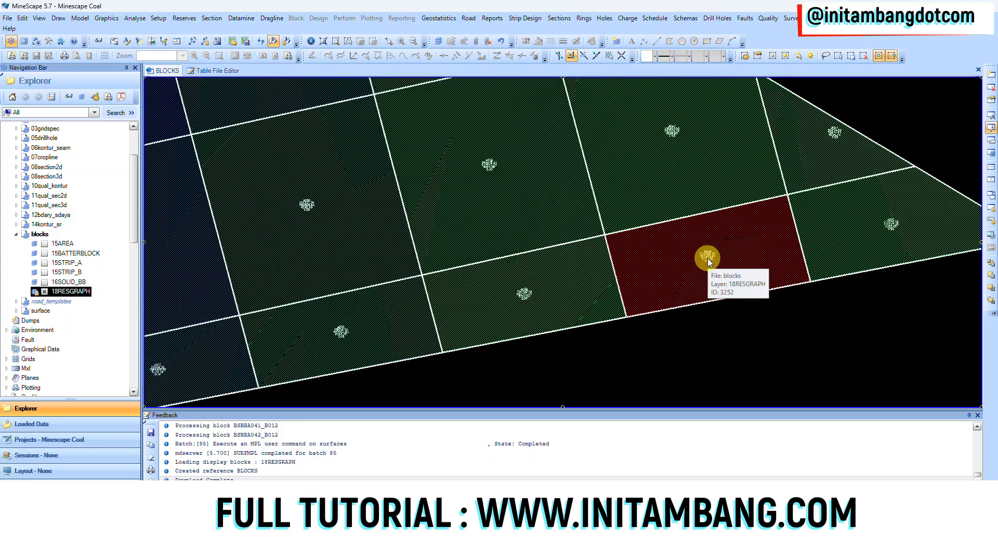
pyautogui.scroll(-3, 678, 122)
pyautogui.scroll(8, 684, 178)
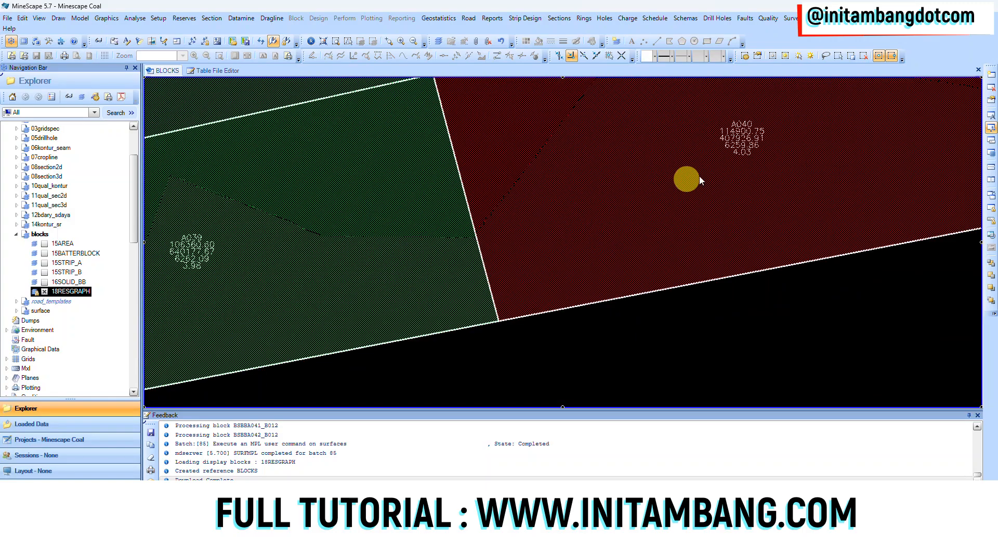
pyautogui.moveTo(699, 151); pyautogui.dragTo(692, 251, button='middle')
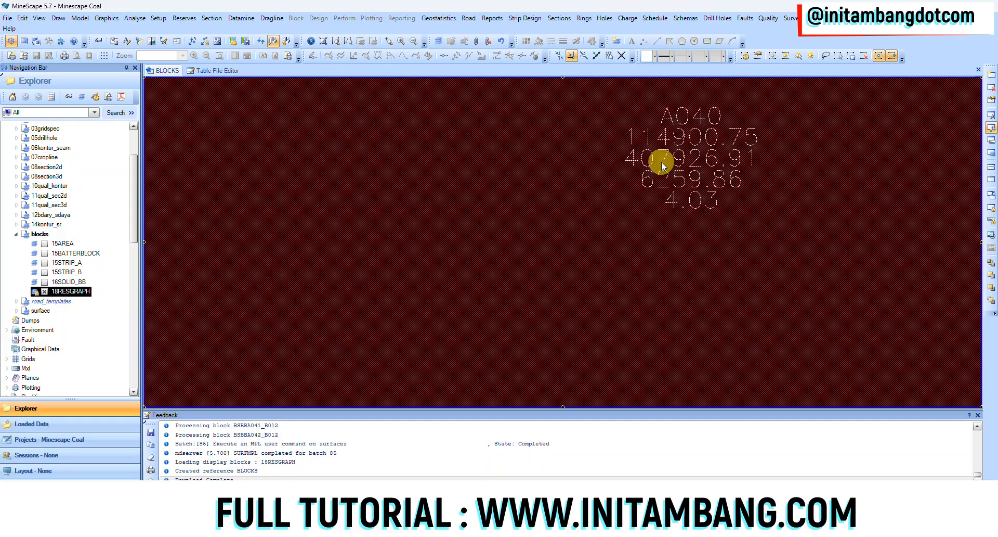
pyautogui.scroll(-6, 655, 160)
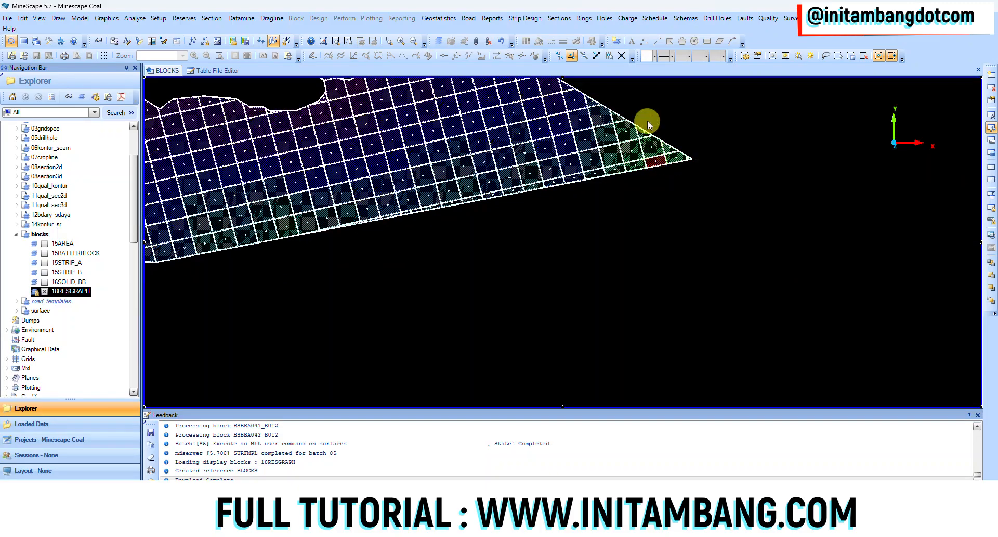
pyautogui.moveTo(464, 165); pyautogui.dragTo(541, 162, button='middle')
pyautogui.scroll(8, 475, 232)
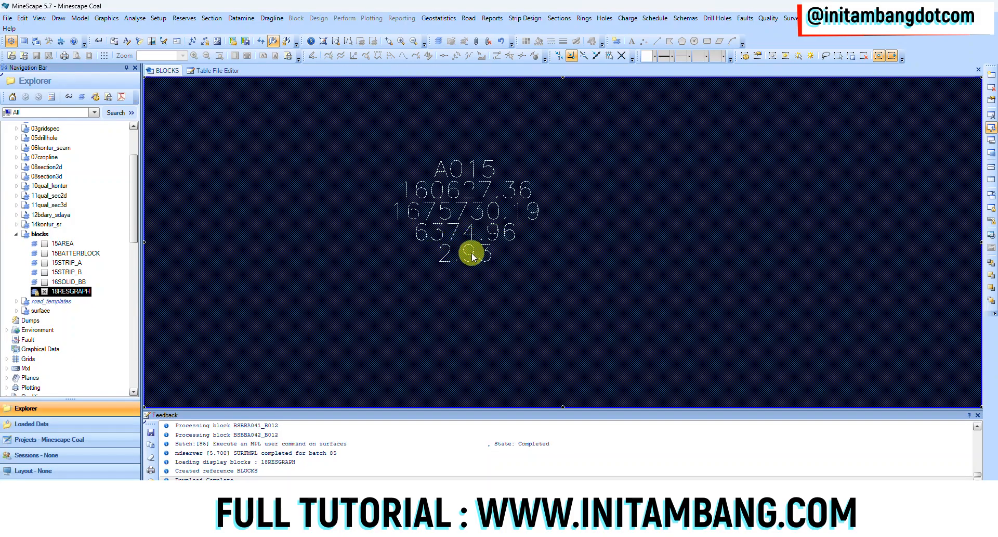
pyautogui.scroll(-5, 467, 254)
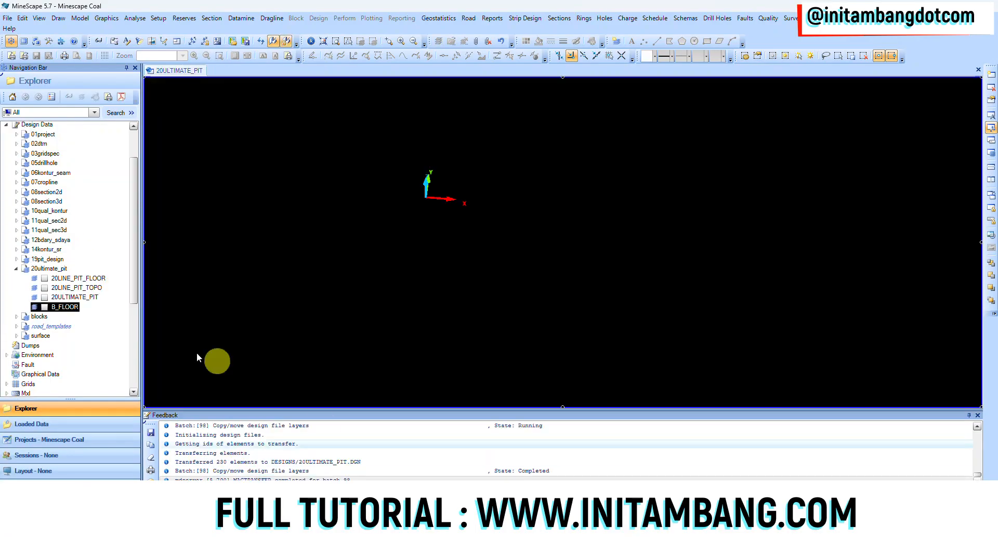
# - Display the 20ULTIMATE_PIT layer and inspect the pit design in plan and 3D
pyautogui.click(45, 297)
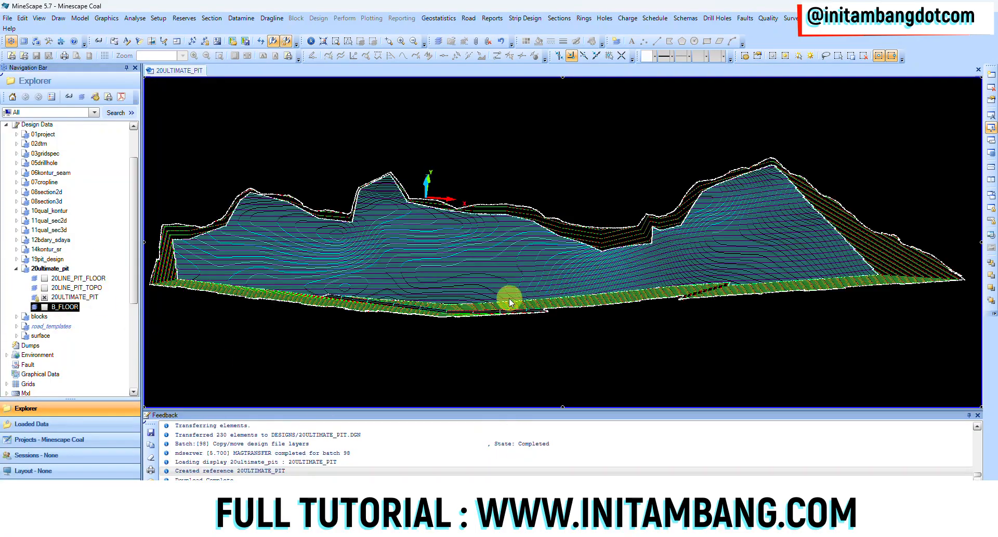
pyautogui.moveTo(500, 303); pyautogui.dragTo(545, 278, button='middle')
pyautogui.click(315, 54)
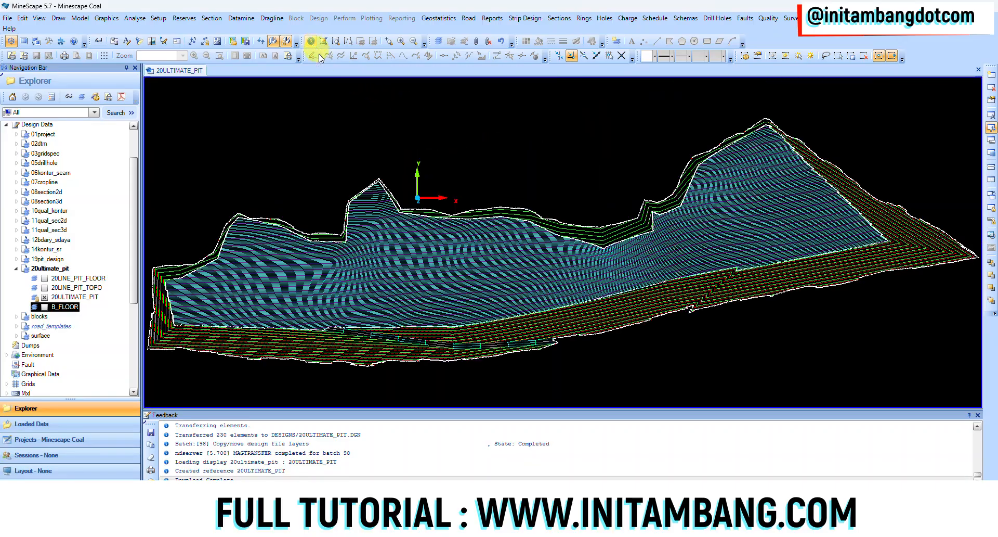
pyautogui.scroll(3, 472, 274)
pyautogui.moveTo(494, 267); pyautogui.dragTo(477, 250, button='middle')
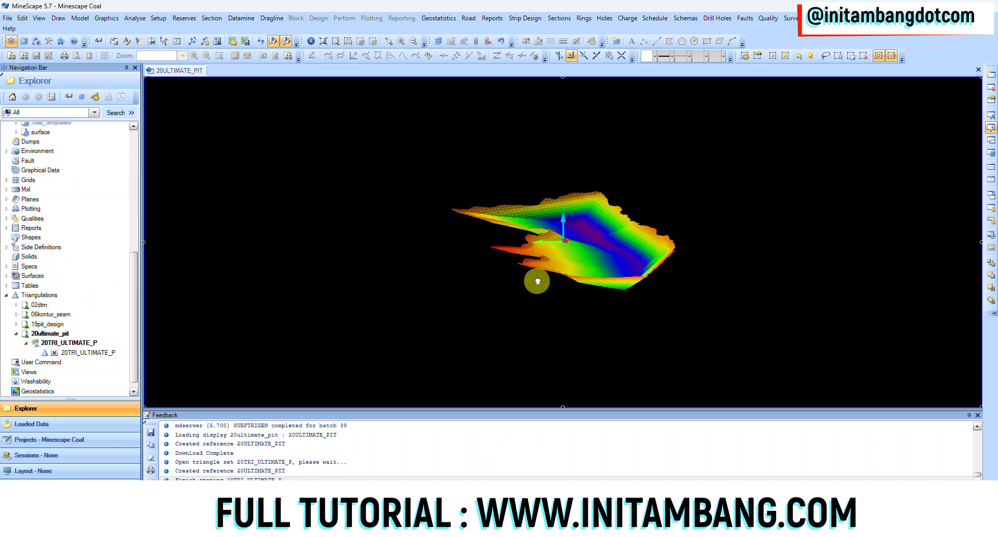
# - Examine the coloured 20TRI_ULTIMATE_P pit triangulation in 3D
pyautogui.moveTo(541, 281)
pyautogui.mouseDown(button='middle')
pyautogui.moveTo(540, 292)
pyautogui.moveTo(484, 293)
pyautogui.moveTo(517, 292)
pyautogui.moveTo(541, 267)
pyautogui.mouseUp(button='middle')
pyautogui.scroll(3, 541, 267)
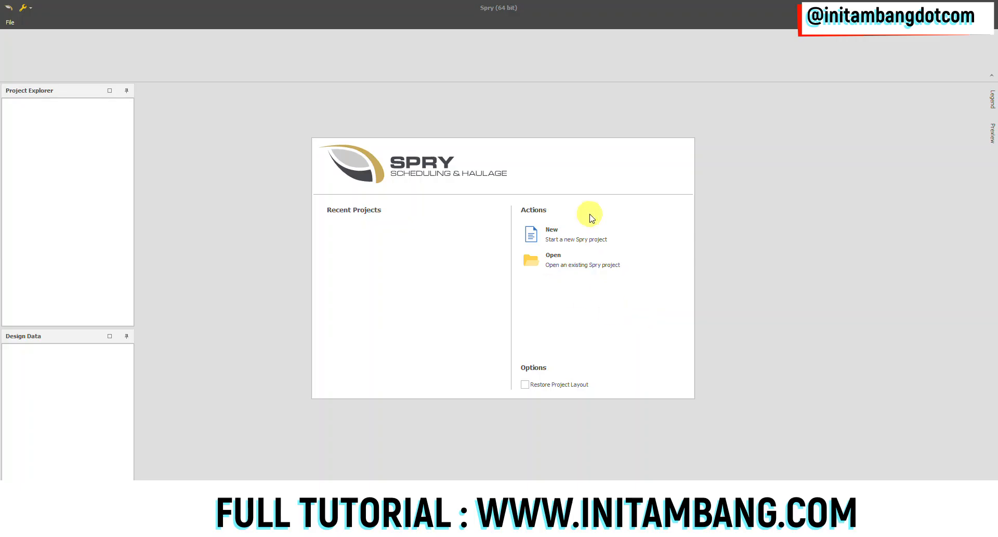
# - Switch to Spry, start a new project and create a folder named Spry Coal inside the Udemy folder
pyautogui.click(561, 234)
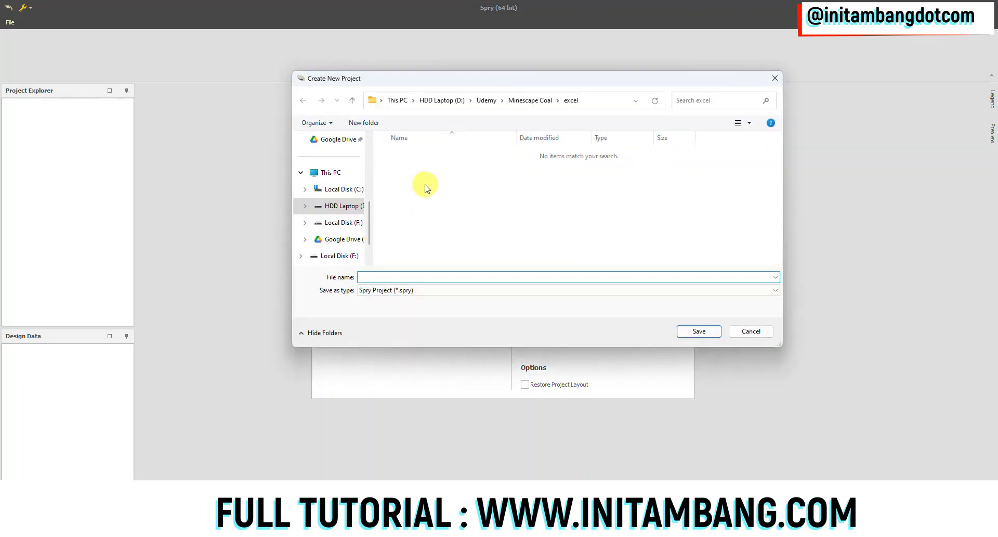
pyautogui.click(486, 101)
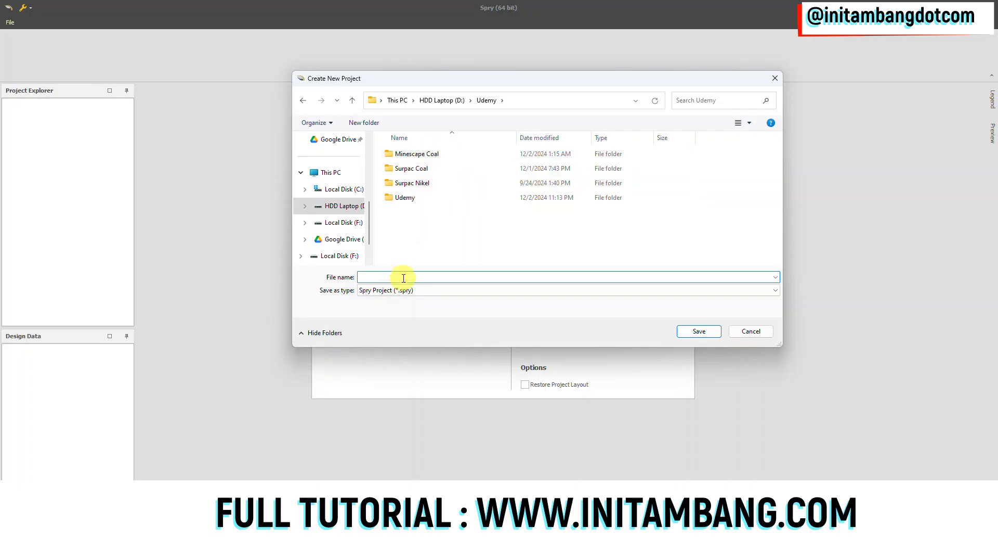
pyautogui.click(359, 123)
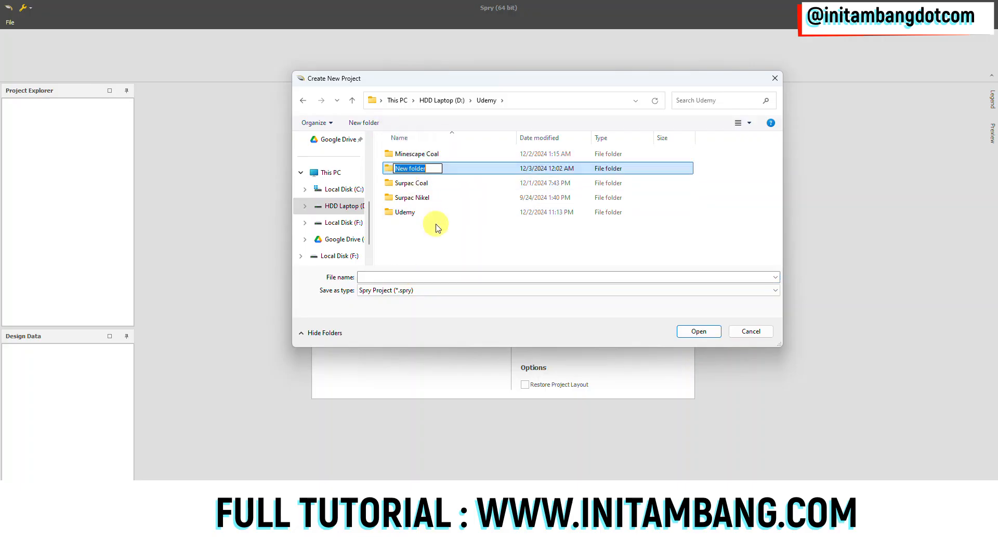
pyautogui.write('SPry Coal')
pyautogui.press('BackSpace')
pyautogui.write('p')
pyautogui.click(430, 243)
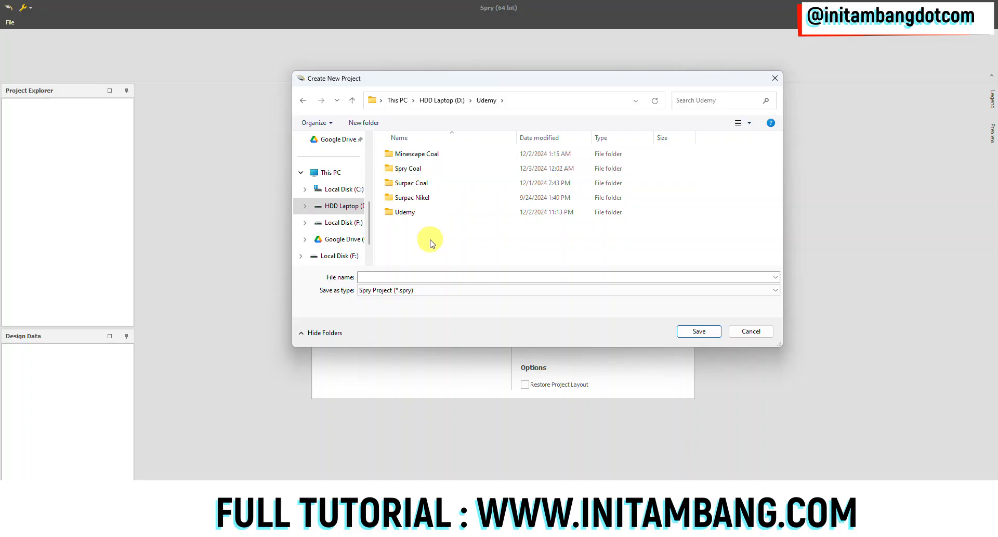
# - Save the new project as spry_coal inside the Spry Coal folder
pyautogui.click(414, 172)
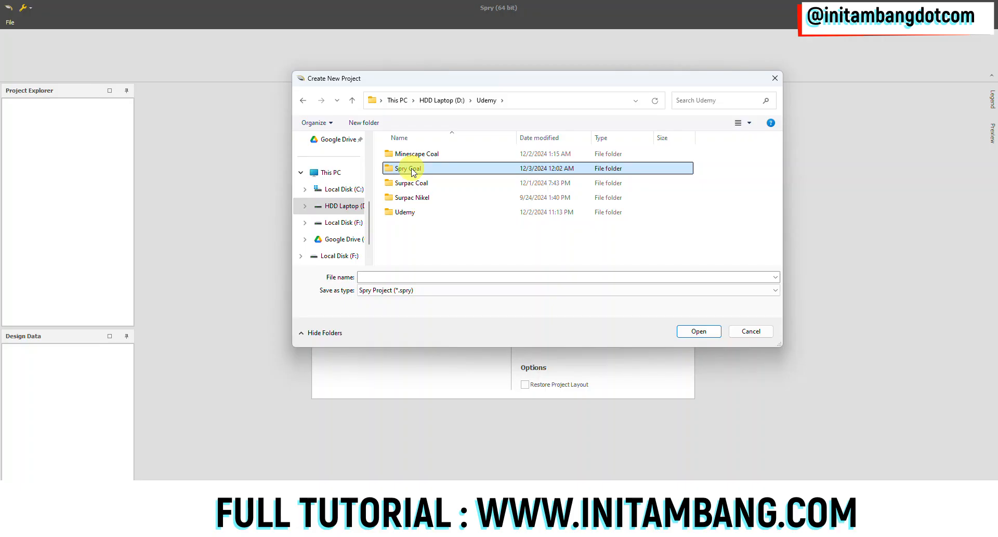
pyautogui.doubleClick(412, 170)
pyautogui.click(392, 276)
pyautogui.write('pro')
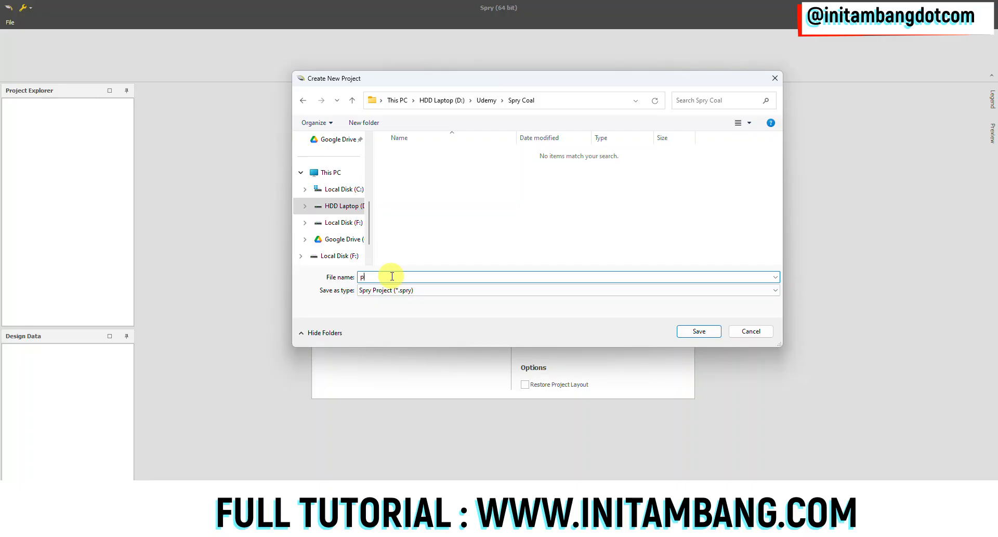
pyautogui.press('BackSpace')
pyautogui.press('BackSpace')
pyautogui.press('BackSpace')
pyautogui.write('spry_coal')
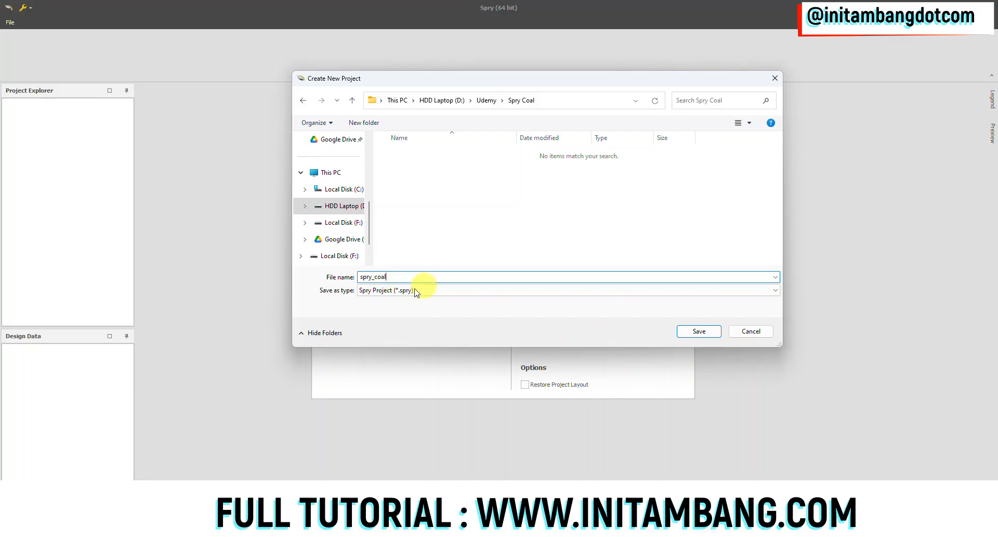
pyautogui.click(699, 331)
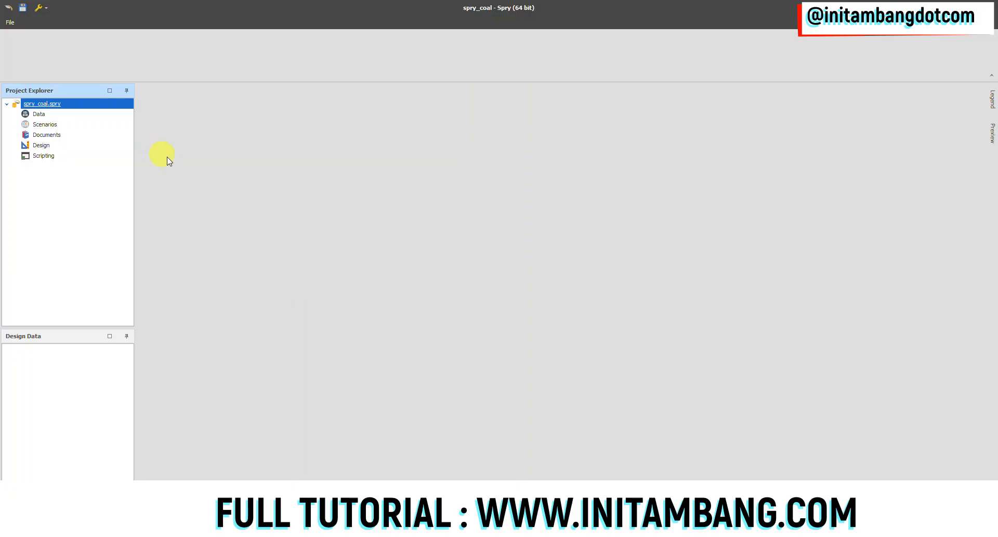
# - Look through the project's Data, Scenarios, Documents, Design and Scripting sections
pyautogui.click(41, 114)
pyautogui.click(46, 125)
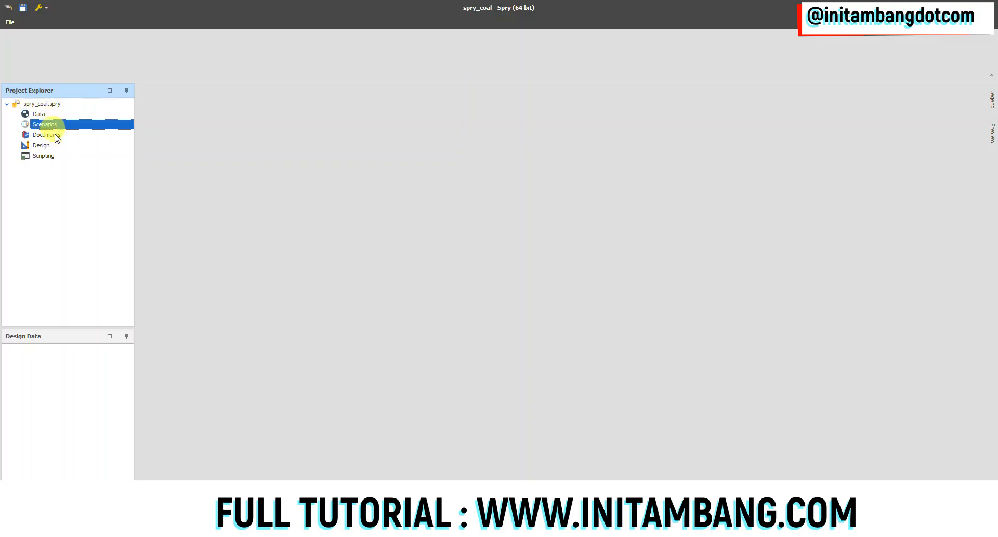
pyautogui.click(48, 134)
pyautogui.click(52, 147)
pyautogui.click(54, 156)
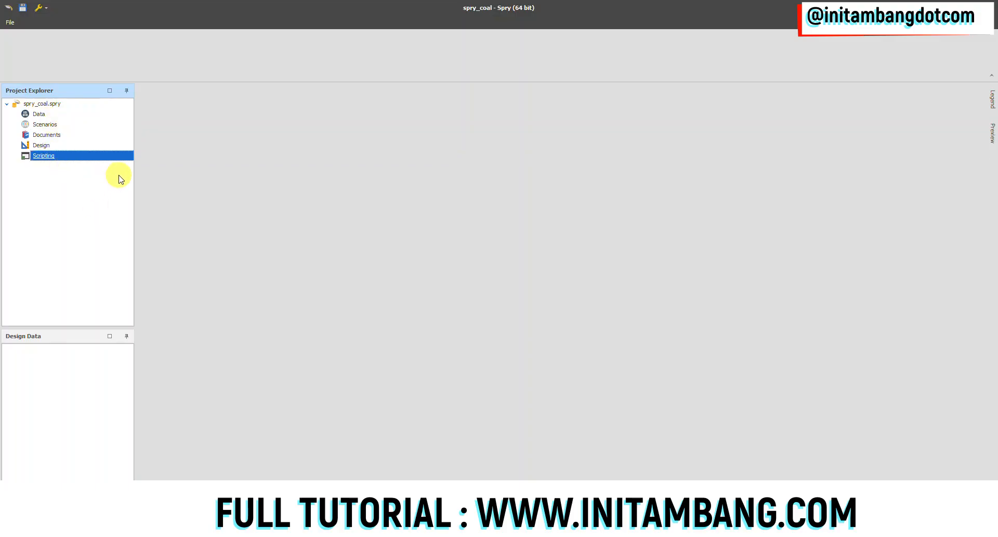
# - Add a new table under Data and name it plt
pyautogui.click(45, 114)
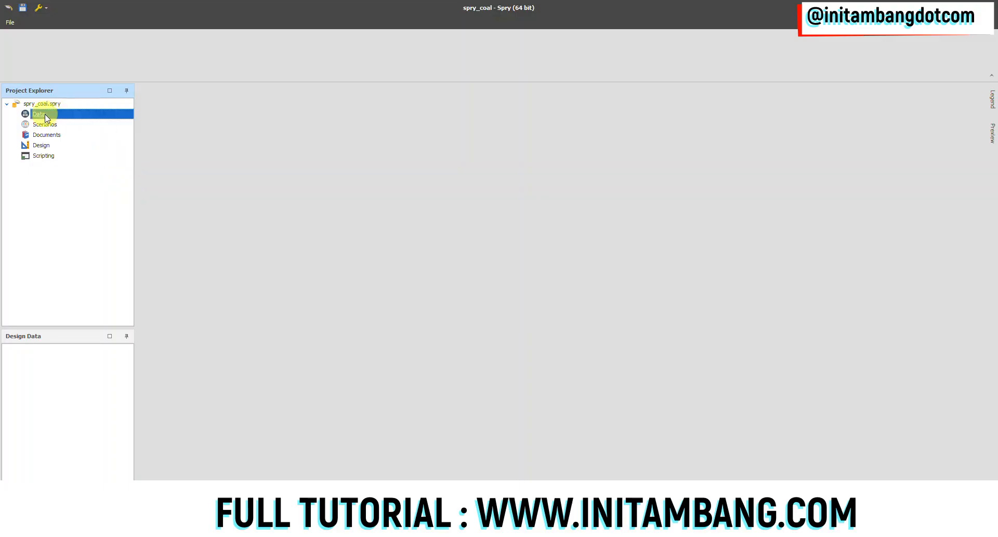
pyautogui.rightClick(45, 114)
pyautogui.moveTo(68, 122)
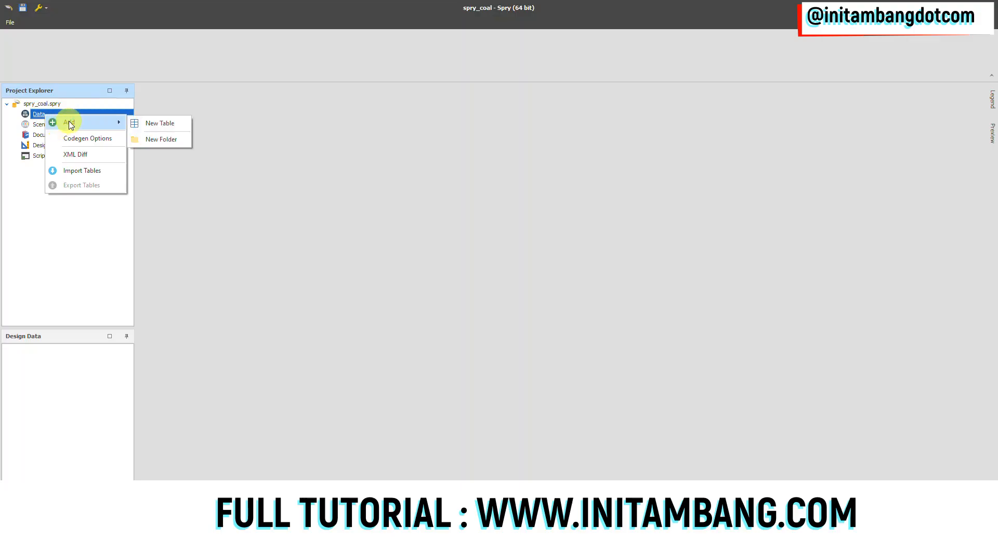
pyautogui.click(159, 124)
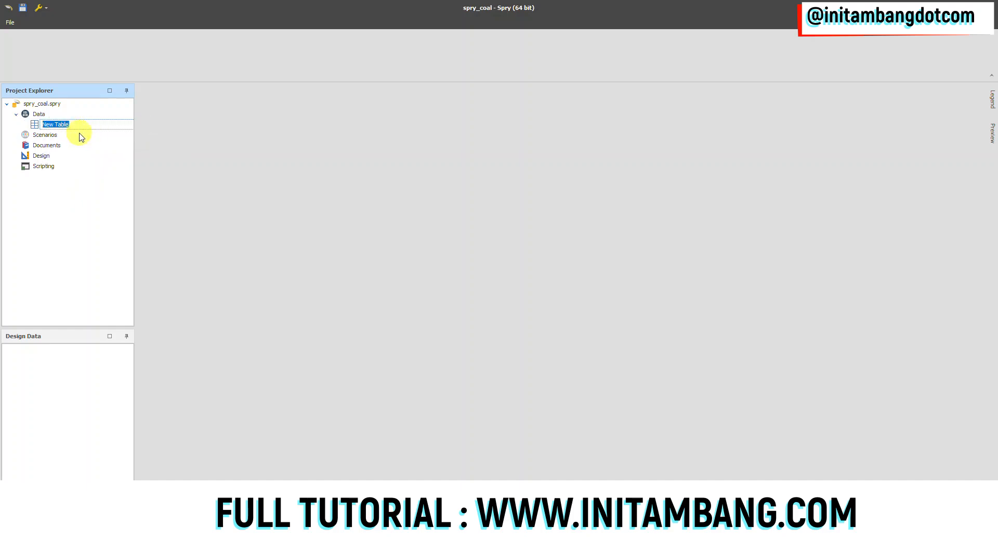
pyautogui.write('pl')
pyautogui.write('t')
pyautogui.press('Return')
# - Open the level setup of the pit table and add levels named pit and block
pyautogui.rightClick(51, 125)
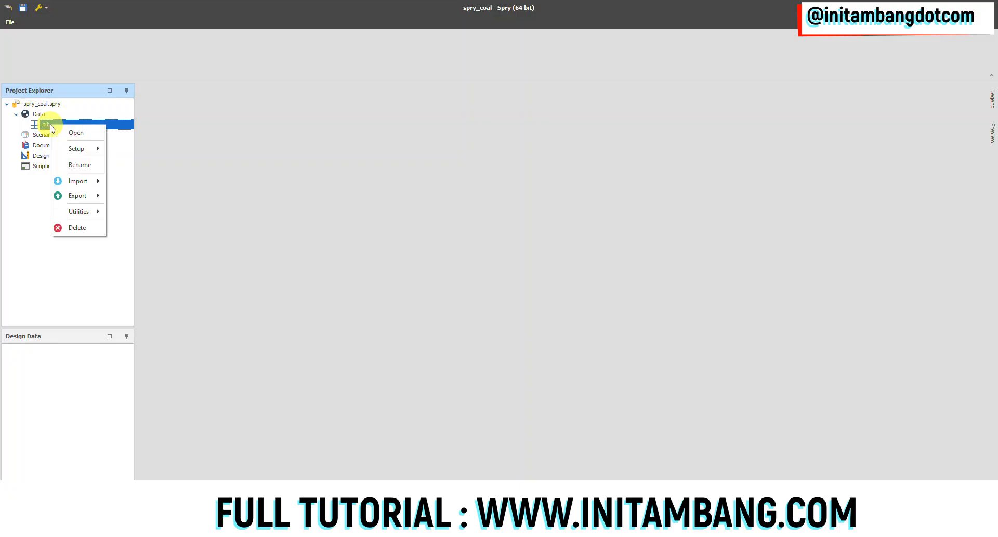
pyautogui.moveTo(86, 151)
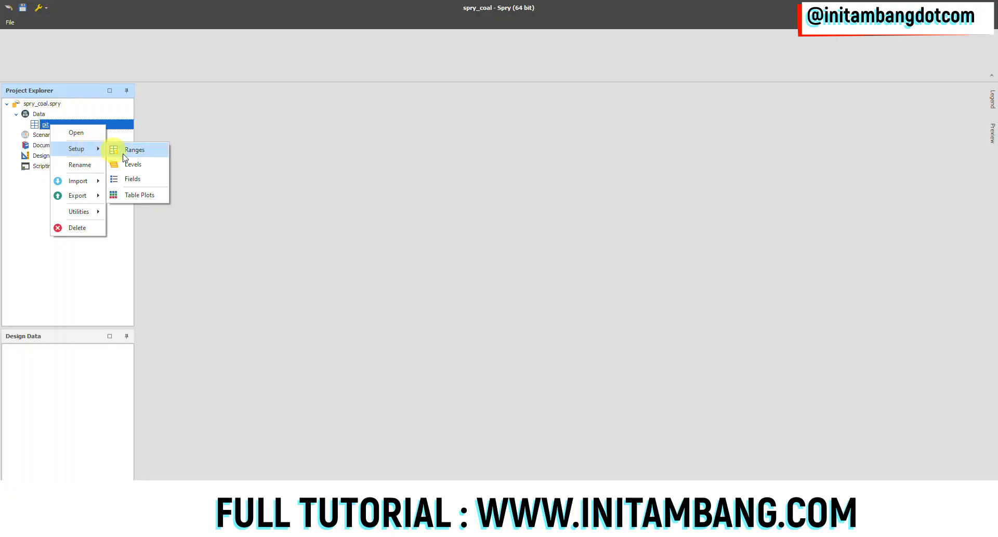
pyautogui.click(131, 164)
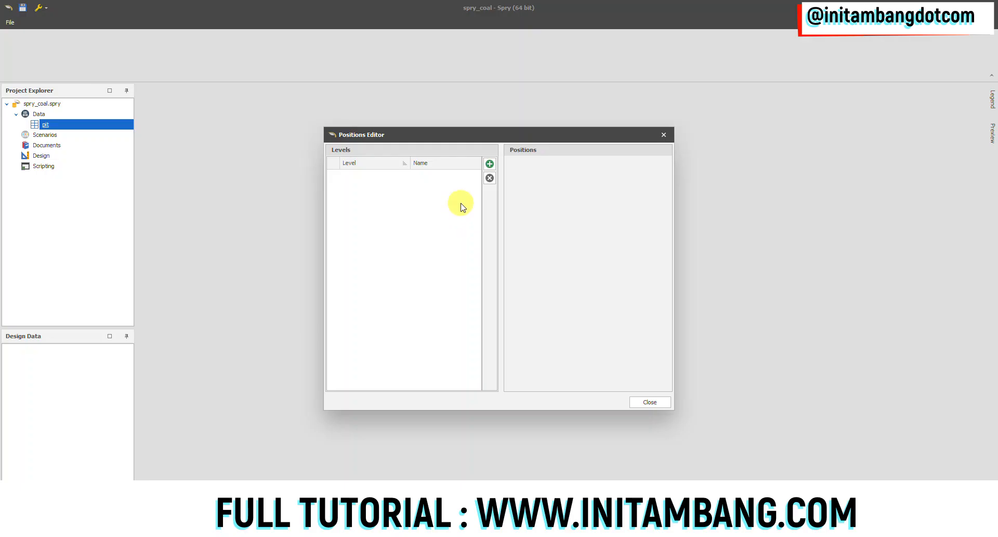
pyautogui.click(490, 164)
pyautogui.write('pit')
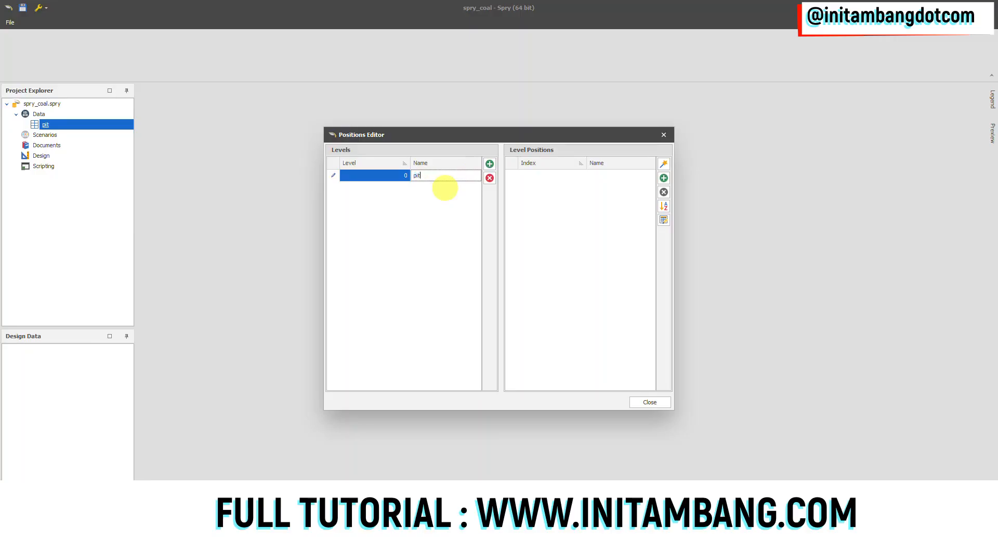
pyautogui.click(489, 164)
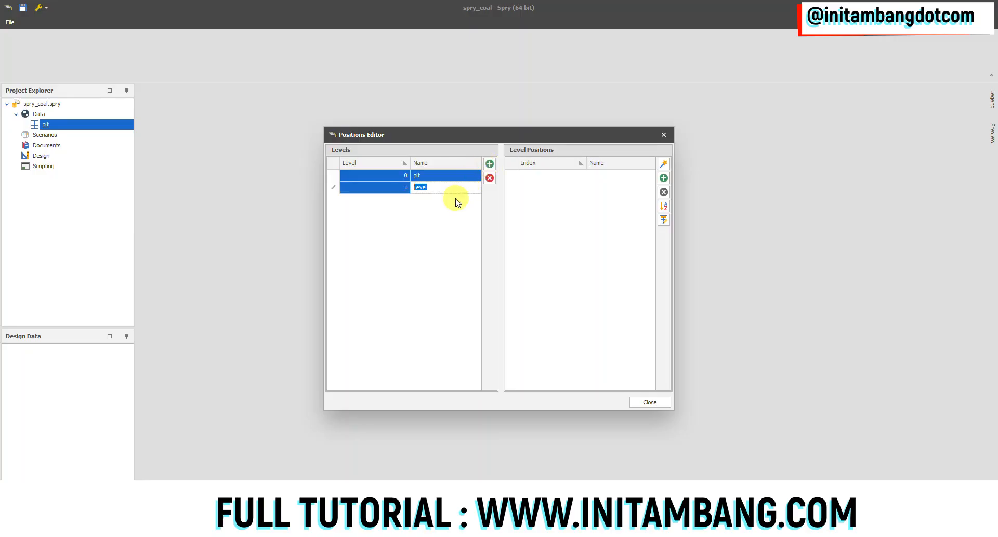
pyautogui.write('block')
# - Add the levels strip, bench and seam below block and close the Positions Editor
pyautogui.click(489, 164)
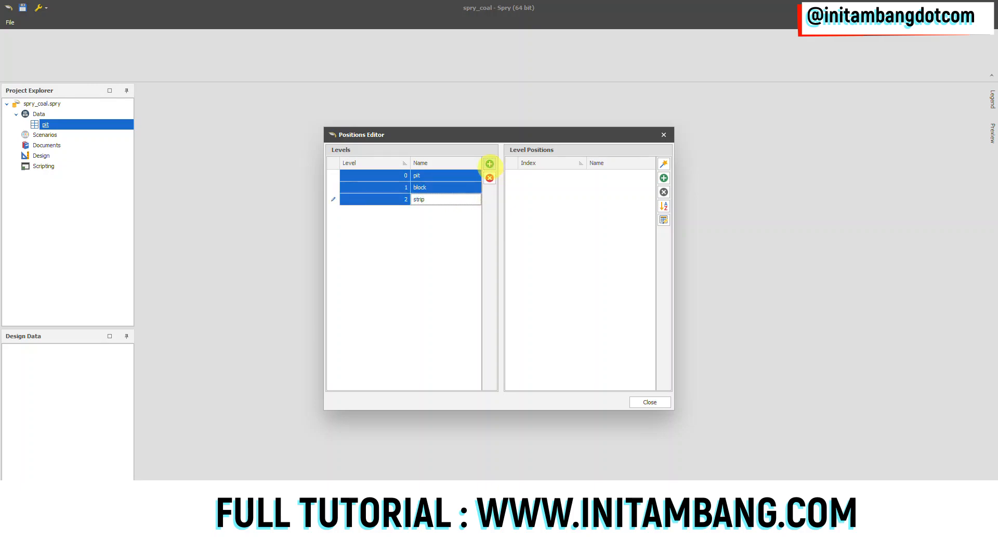
pyautogui.write('strip')
pyautogui.click(489, 164)
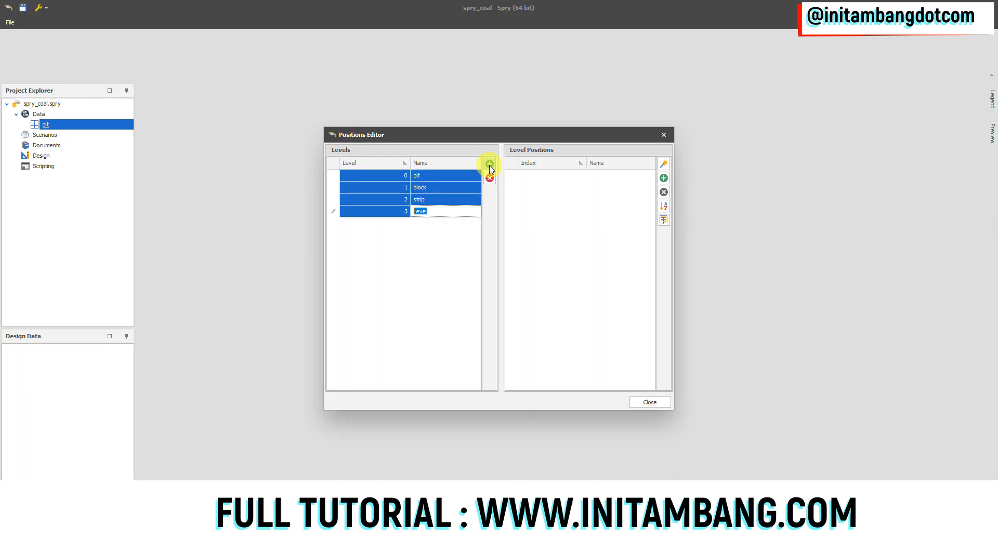
pyautogui.write('bench')
pyautogui.click(489, 165)
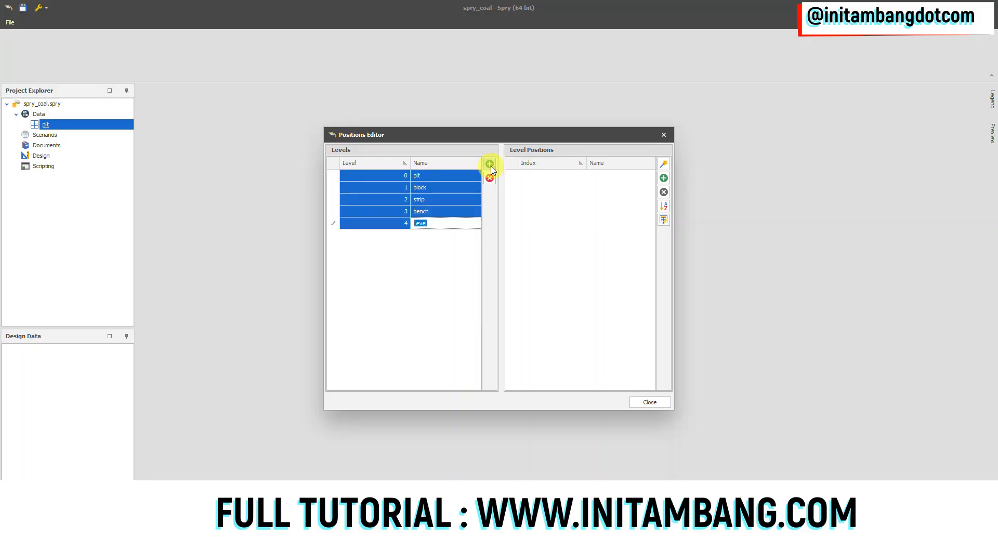
pyautogui.write('seam')
pyautogui.click(442, 211)
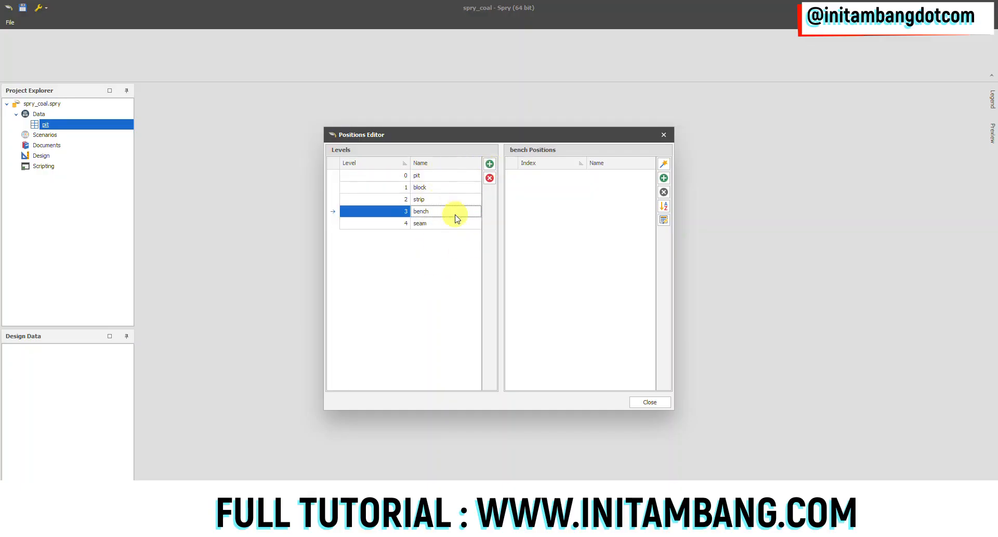
pyautogui.click(651, 402)
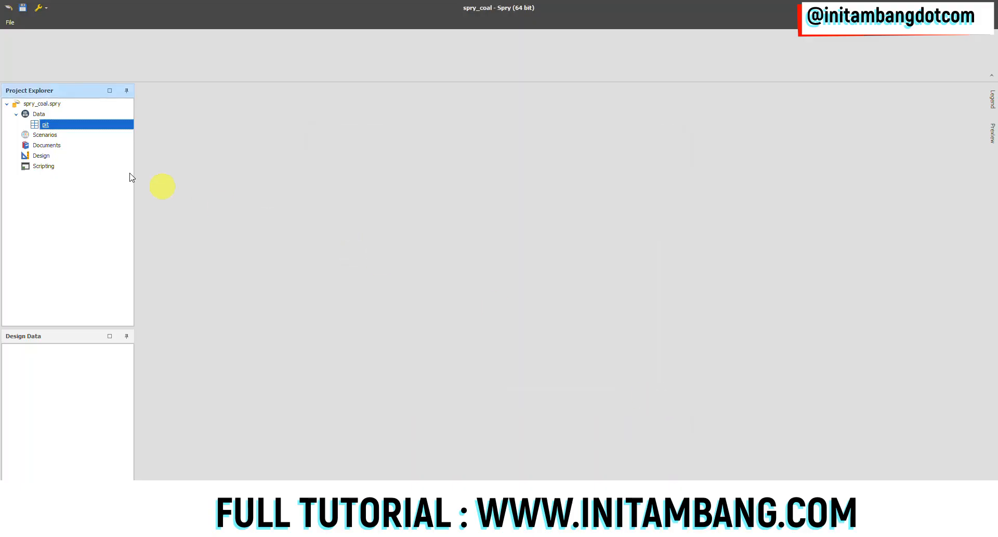
# - Reopen the pit table's level setup to check the list of levels
pyautogui.rightClick(49, 125)
pyautogui.moveTo(76, 151)
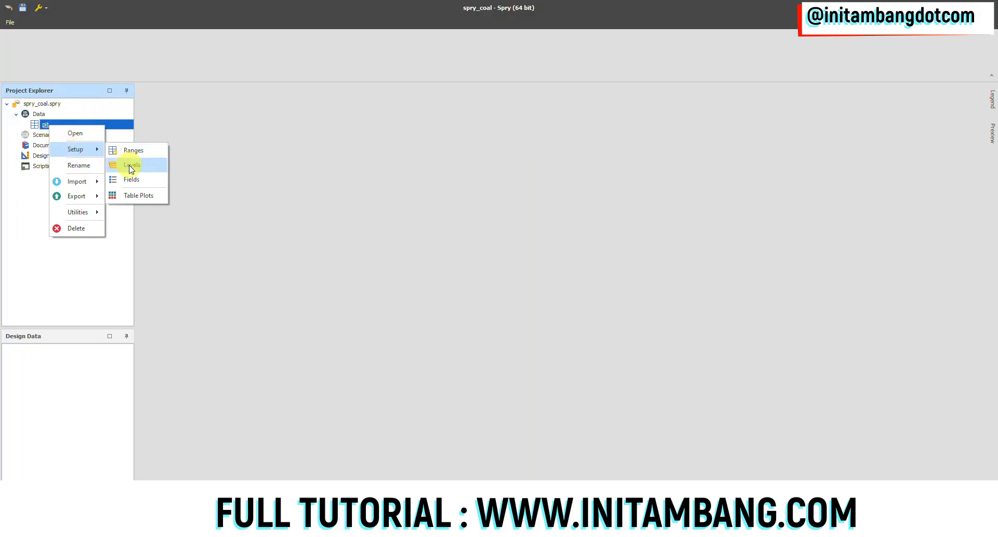
pyautogui.click(130, 165)
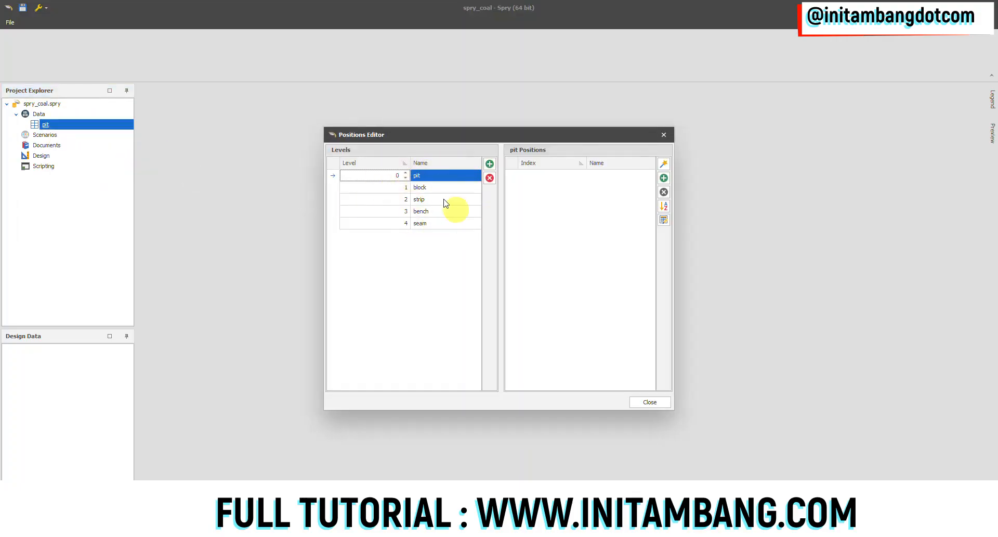
pyautogui.click(650, 402)
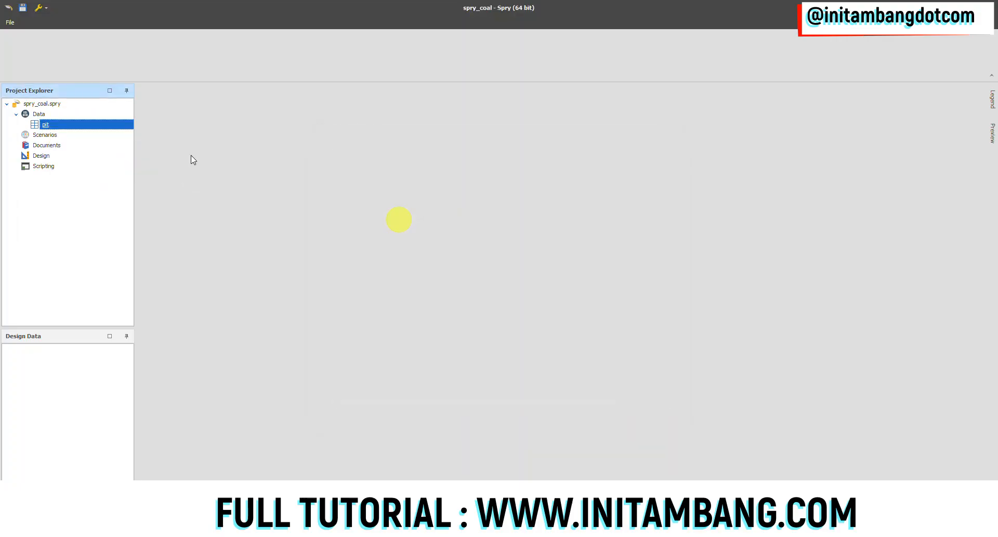
# - Open the field setup of the pit table and add a folder named coal under Schema
pyautogui.rightClick(48, 124)
pyautogui.moveTo(79, 151)
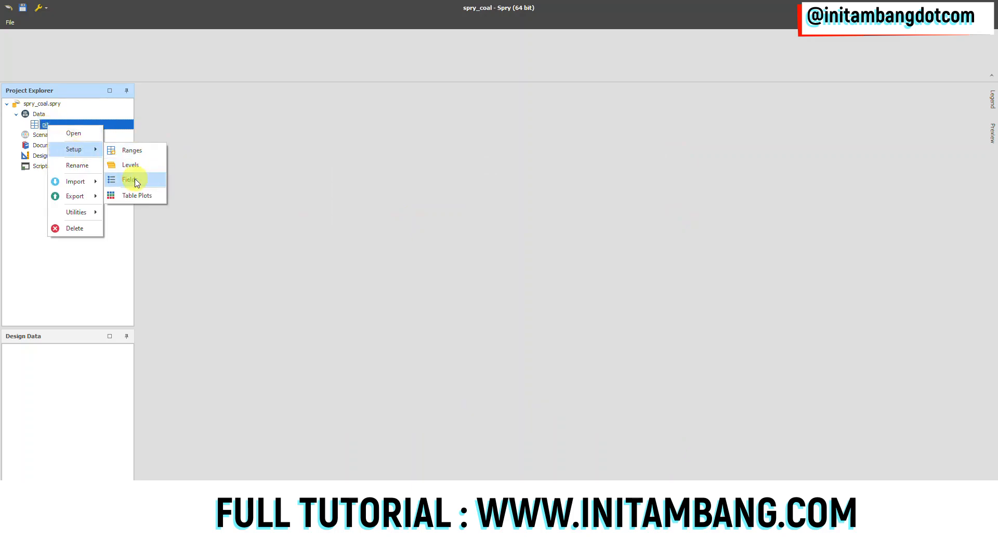
pyautogui.click(133, 179)
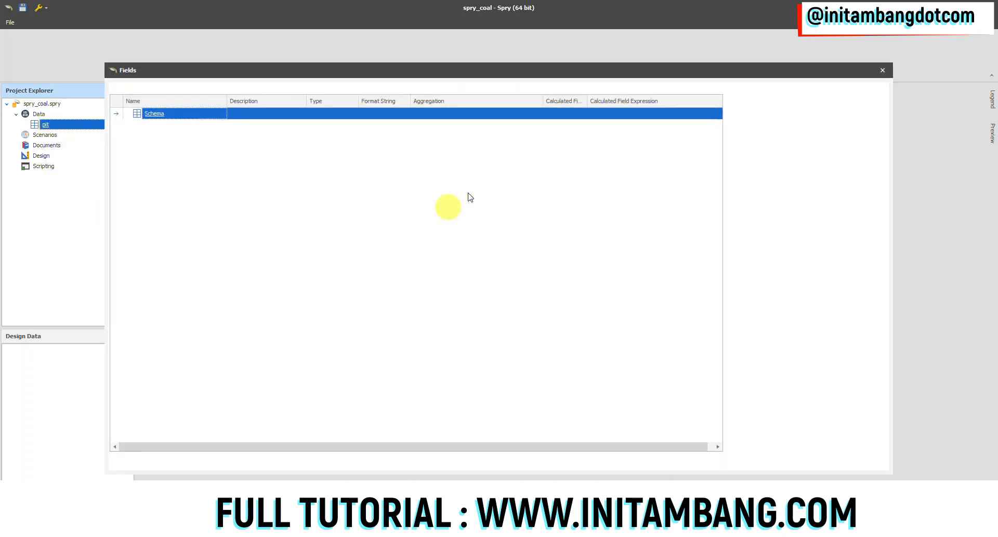
pyautogui.moveTo(347, 73); pyautogui.dragTo(387, 92)
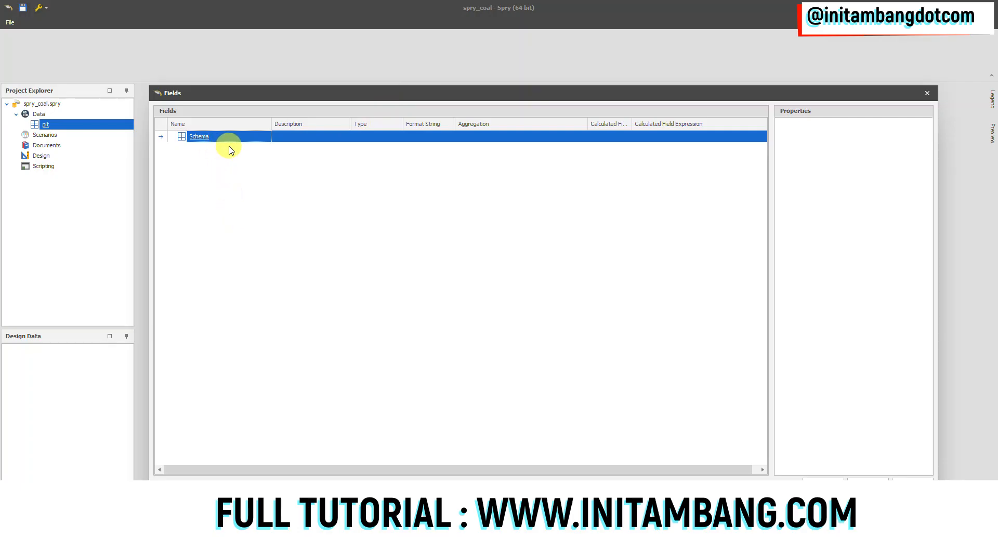
pyautogui.rightClick(204, 138)
pyautogui.moveTo(233, 149)
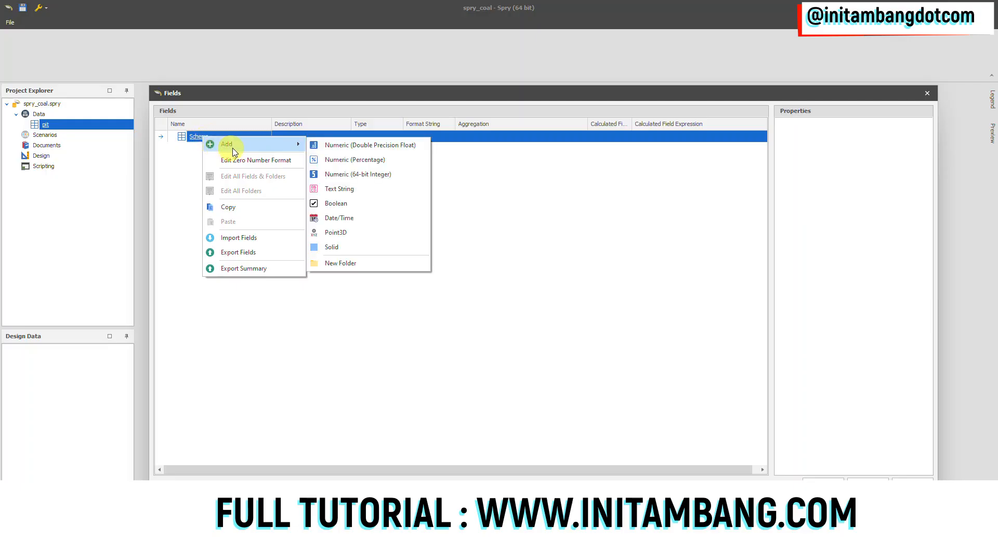
pyautogui.click(340, 263)
pyautogui.write('coal')
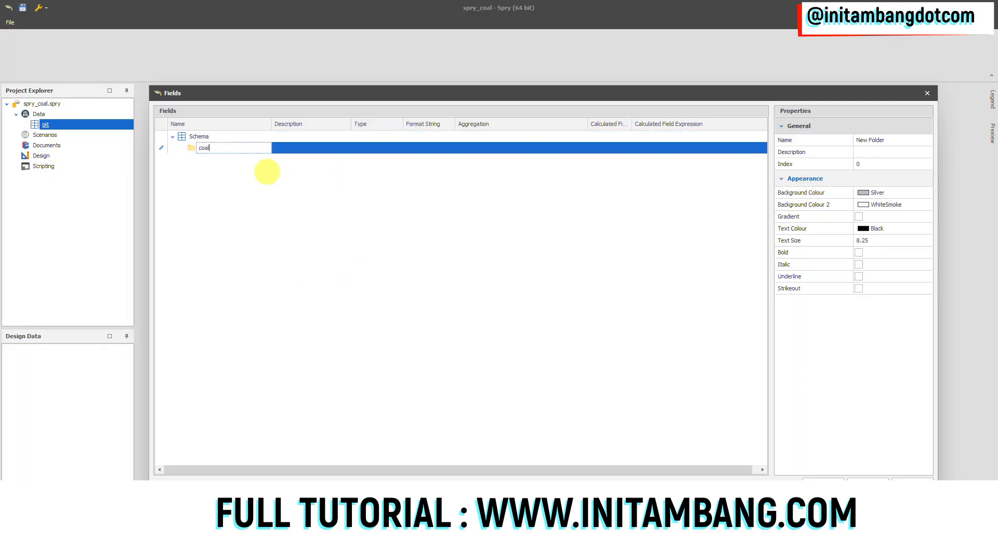
pyautogui.press('Return')
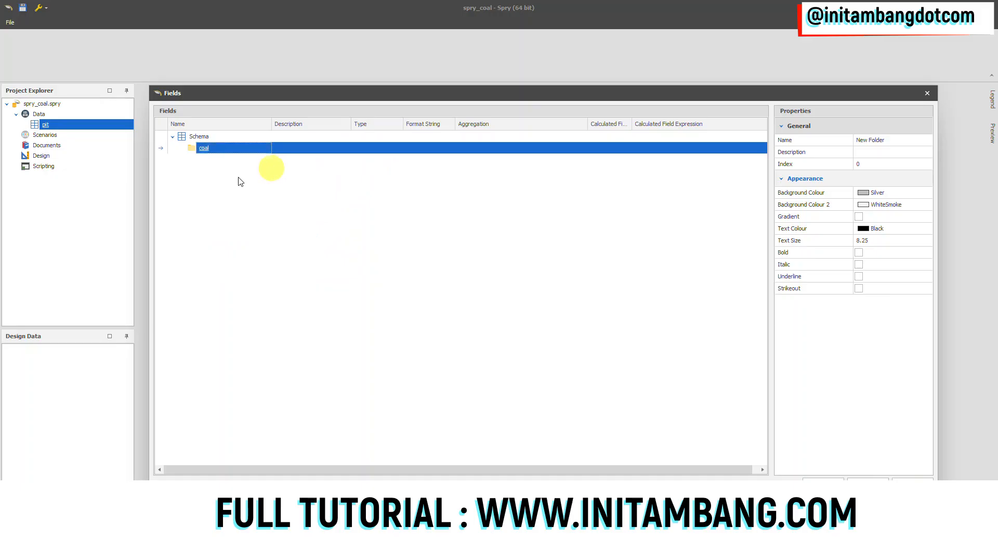
# - Add a Numeric (Double Precision Float) field named mass to the coal folder
pyautogui.rightClick(206, 151)
pyautogui.moveTo(255, 160)
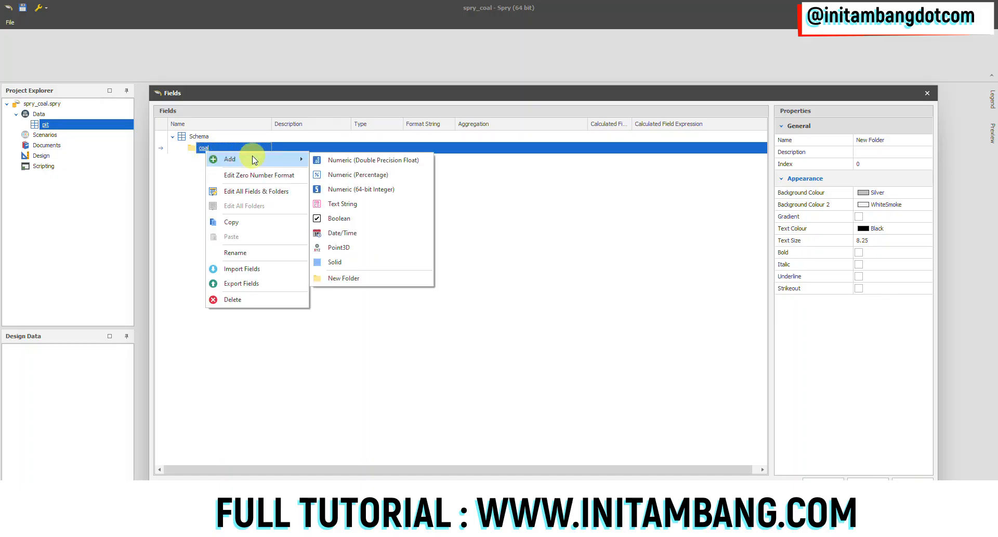
pyautogui.click(333, 160)
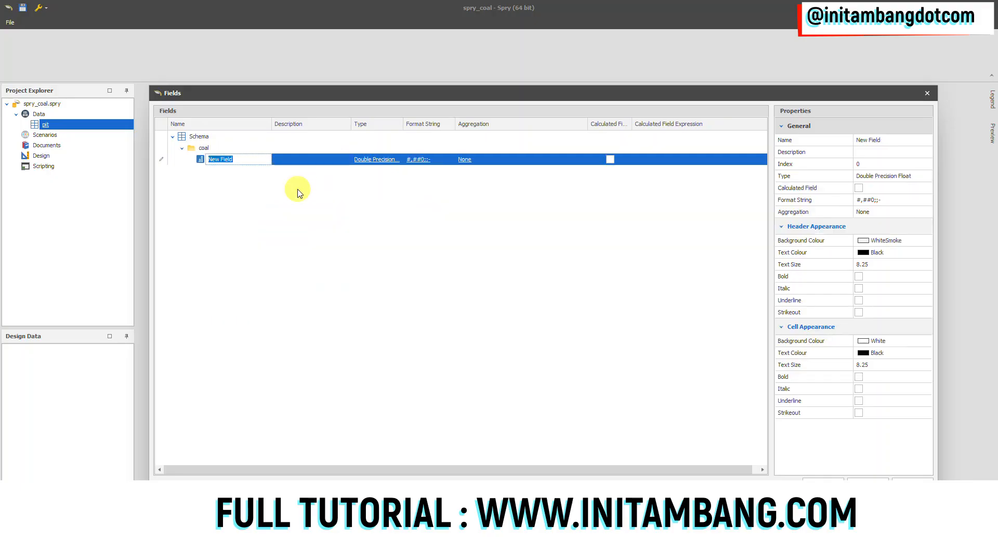
pyautogui.write('mass')
# - Set the default aggregation of the mass field to Sum
pyautogui.click(474, 159)
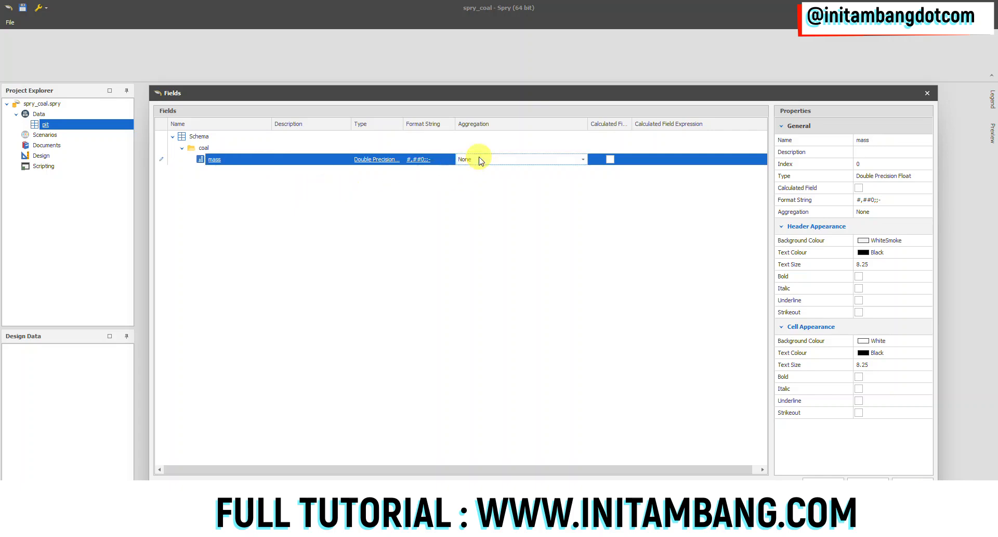
pyautogui.click(474, 159)
pyautogui.click(514, 189)
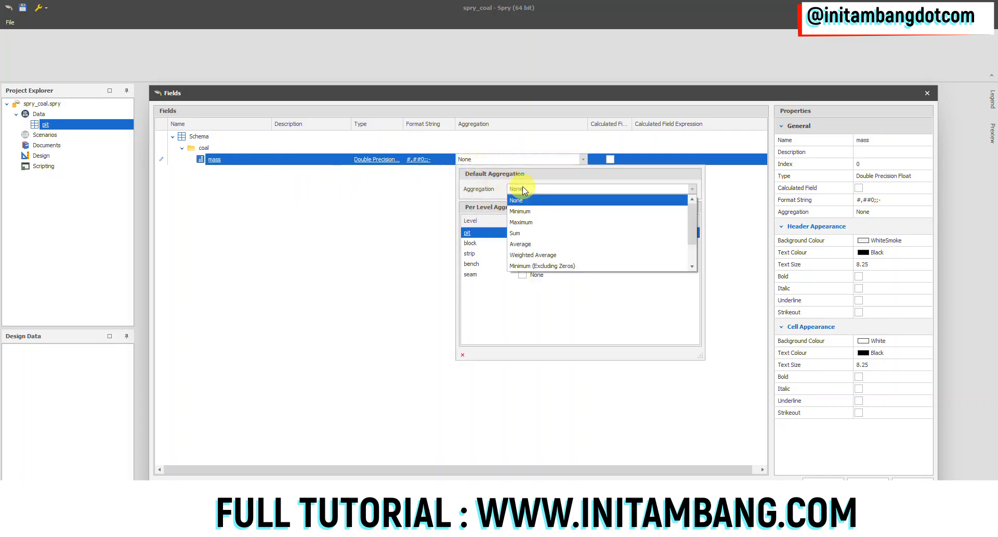
pyautogui.click(523, 228)
pyautogui.click(534, 191)
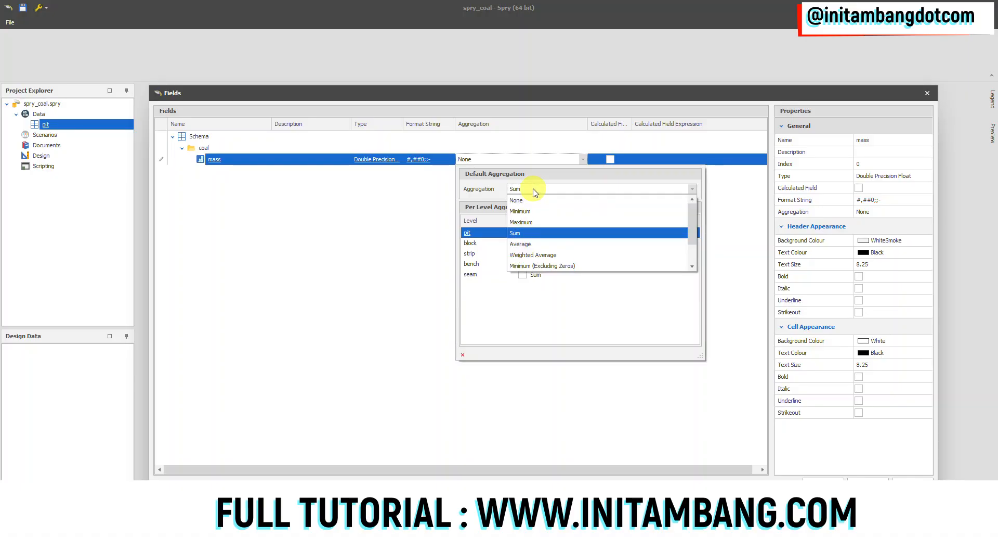
pyautogui.click(530, 237)
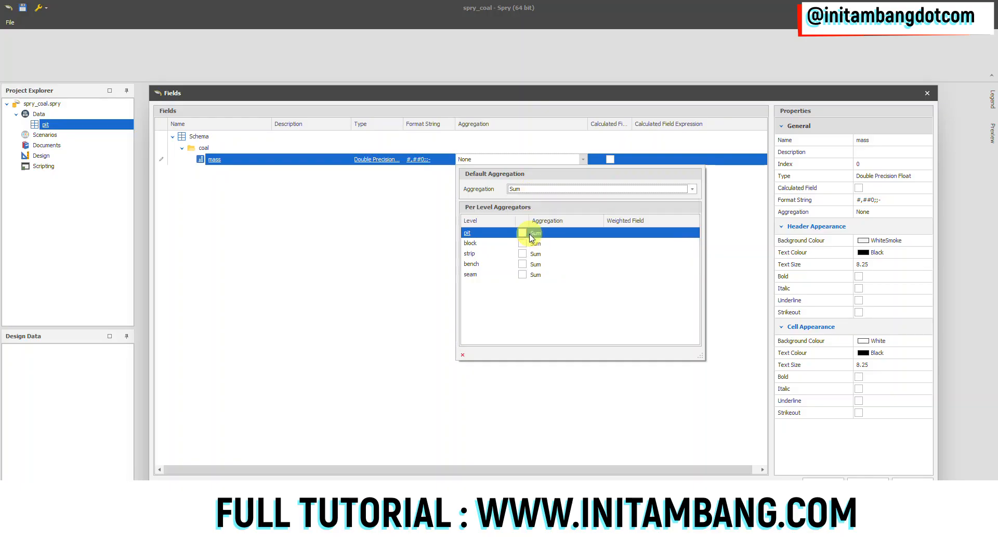
pyautogui.click(357, 227)
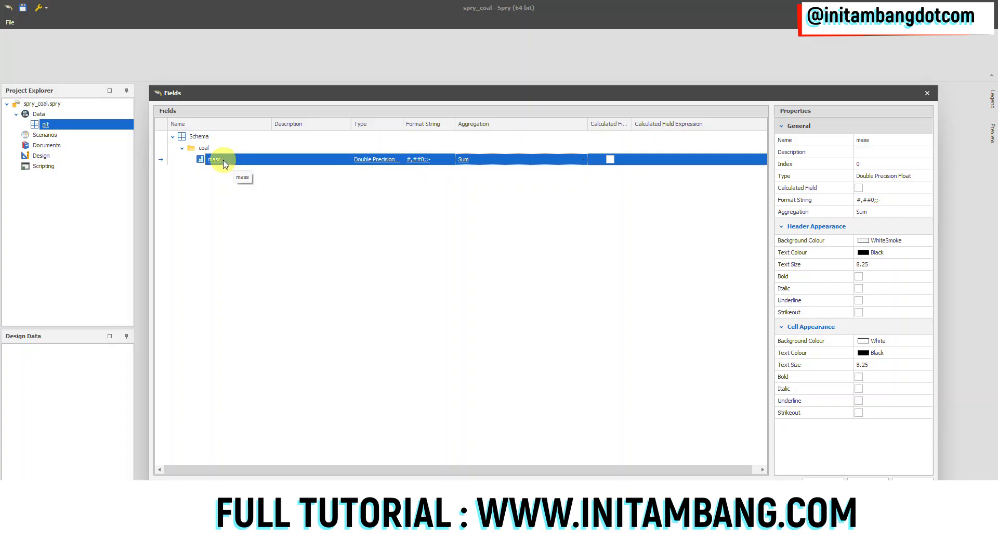
# - Add a Point3D field named centroid roof to the coal folder
pyautogui.rightClick(207, 149)
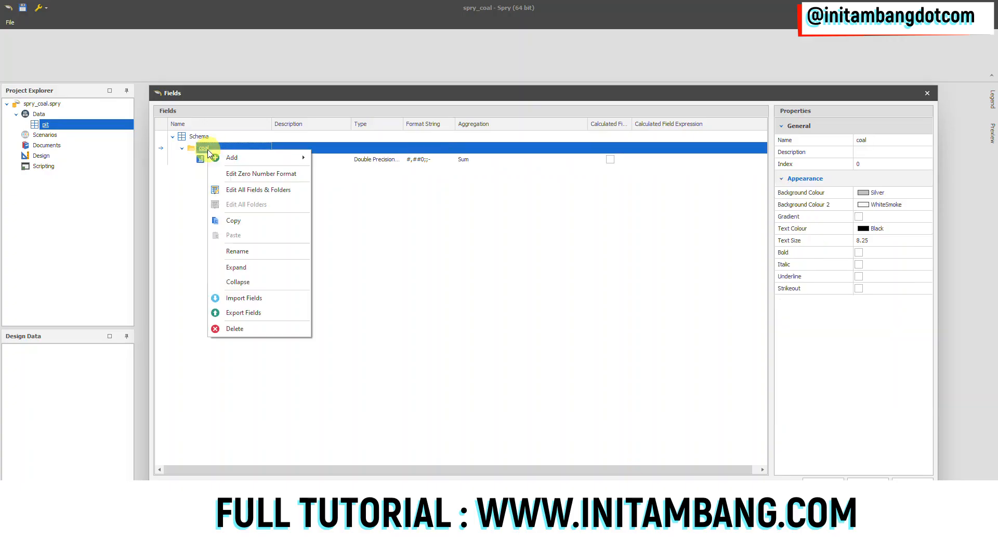
pyautogui.moveTo(254, 160)
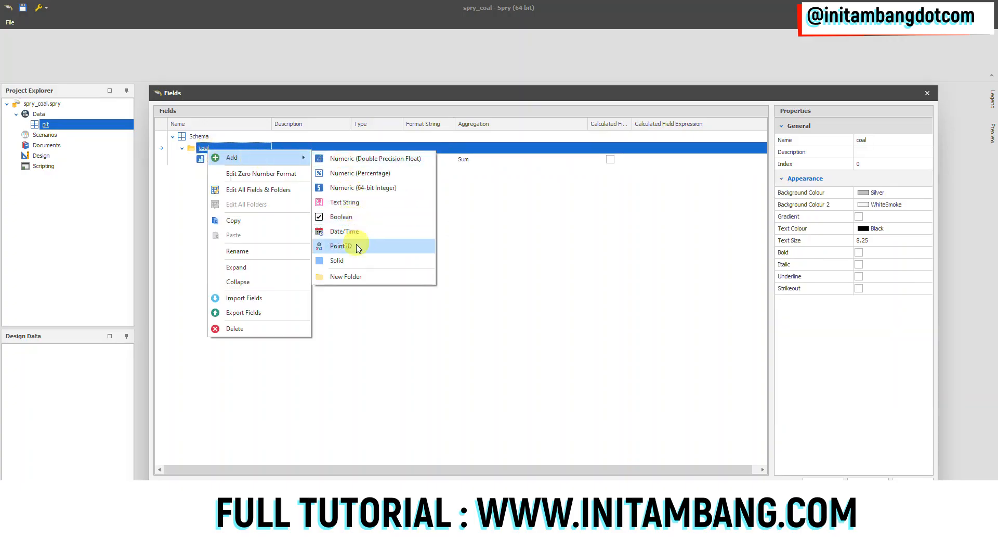
pyautogui.click(343, 246)
pyautogui.write('c')
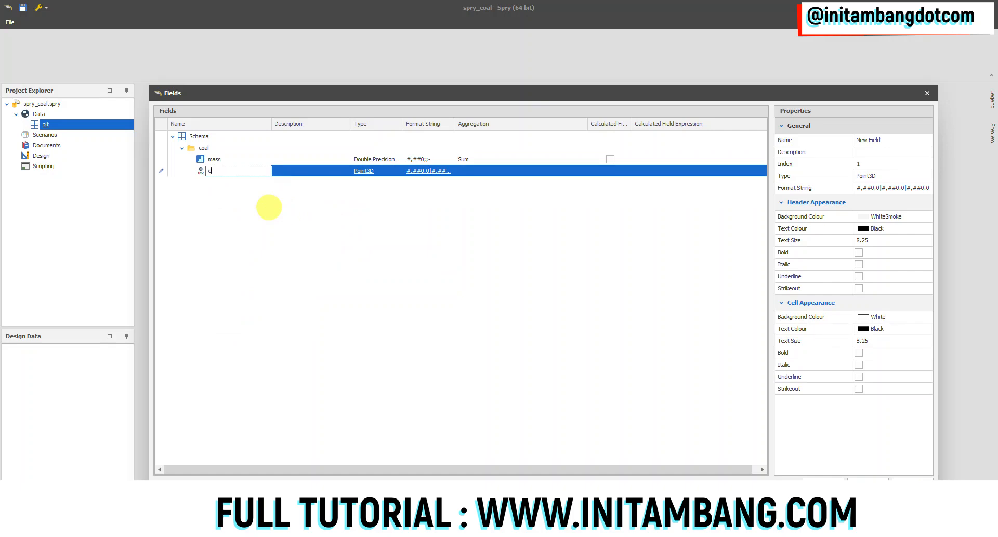
pyautogui.write('ntroid')
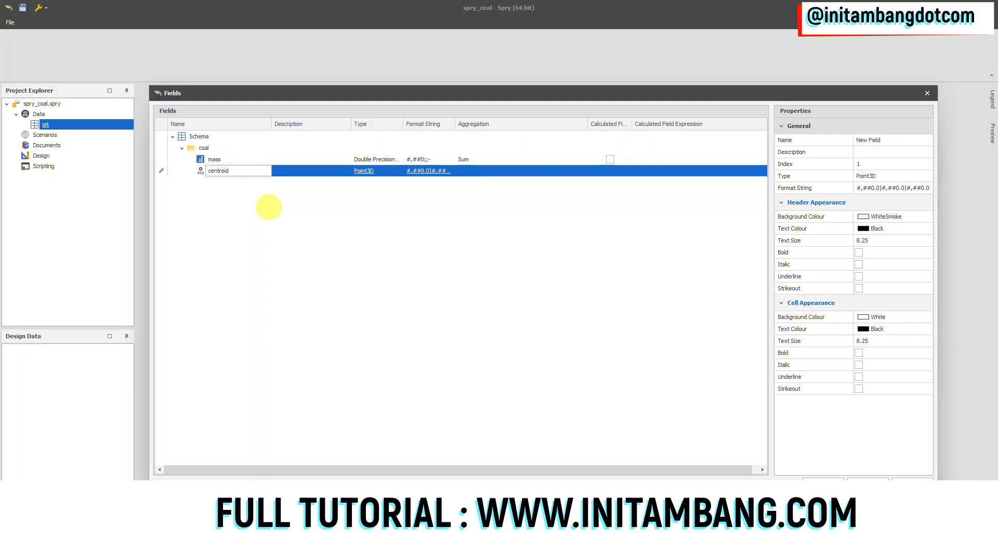
pyautogui.write('troid roof')
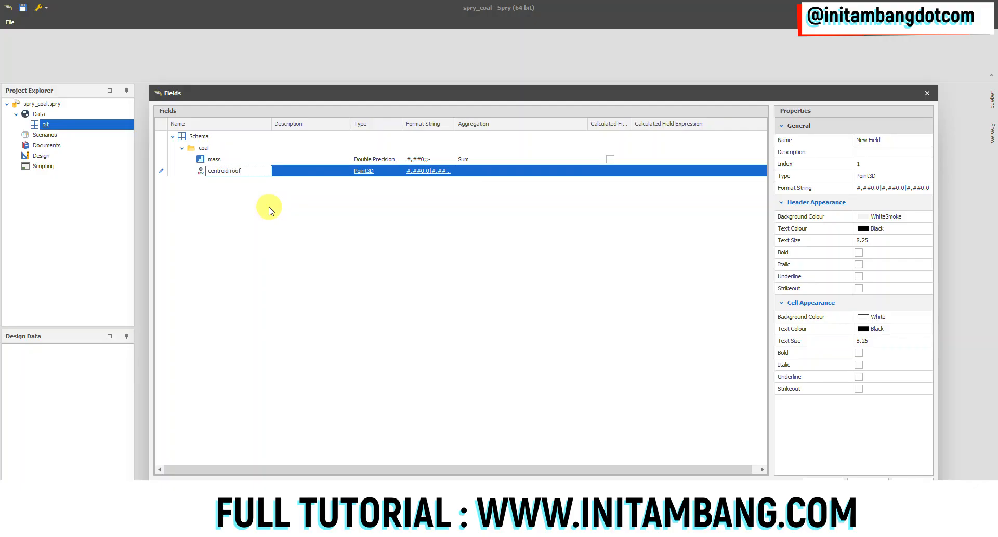
pyautogui.press('Return')
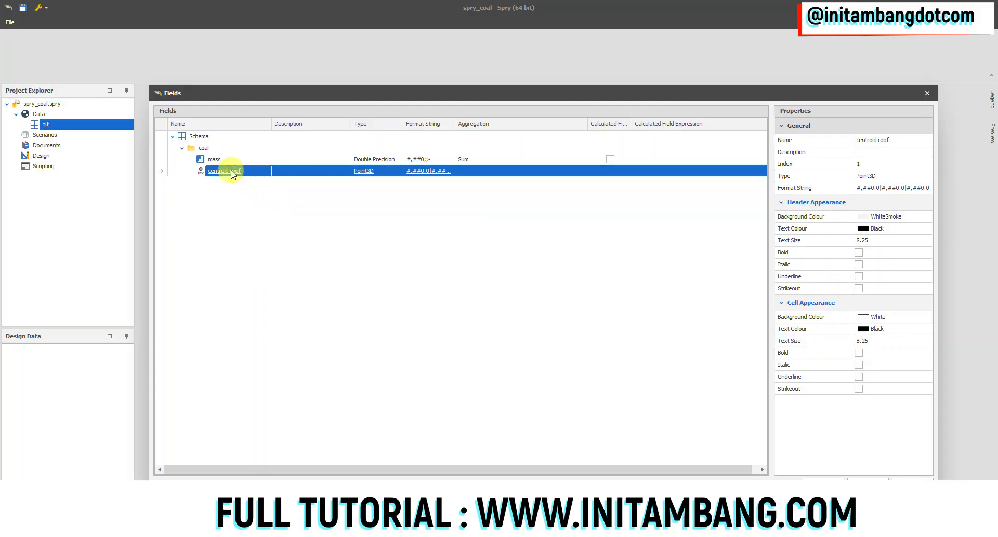
# - Make two copies of the centroid roof field in the coal folder
pyautogui.rightClick(230, 173)
pyautogui.click(242, 179)
pyautogui.rightClick(240, 182)
pyautogui.click(252, 190)
# - Rename the first copy of the centroid roof field as centroid centre
pyautogui.click(248, 183)
pyautogui.click(915, 139)
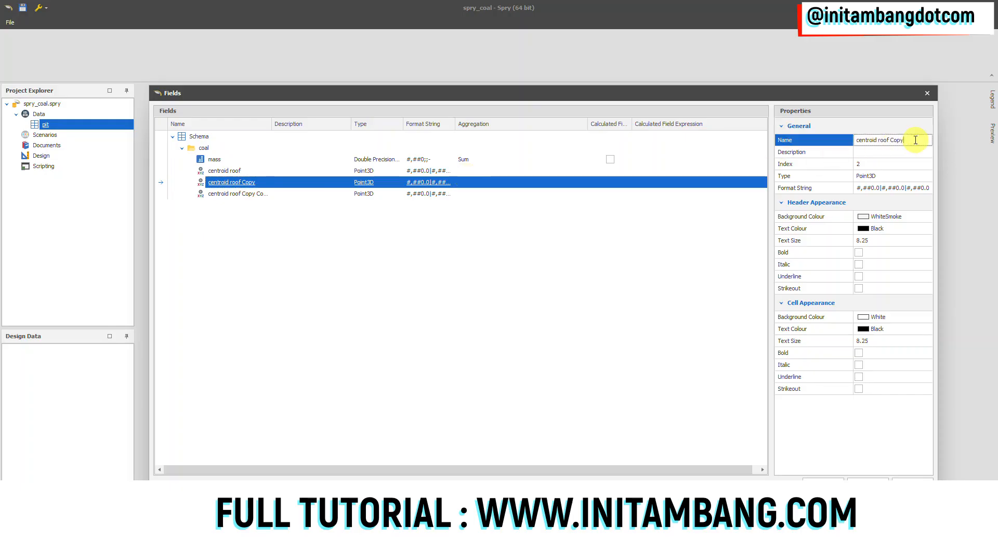
pyautogui.moveTo(915, 140); pyautogui.dragTo(882, 140)
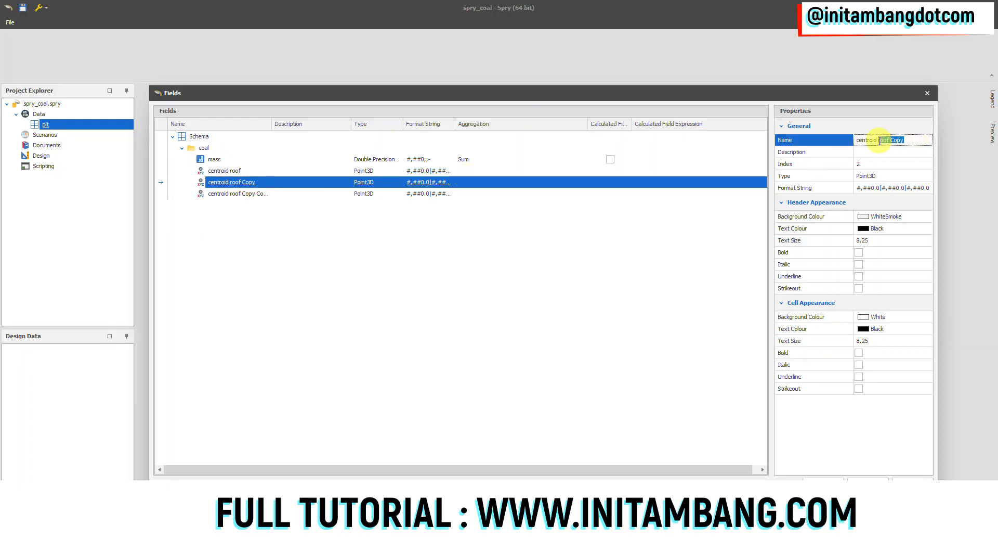
pyautogui.write('centre')
pyautogui.click(244, 193)
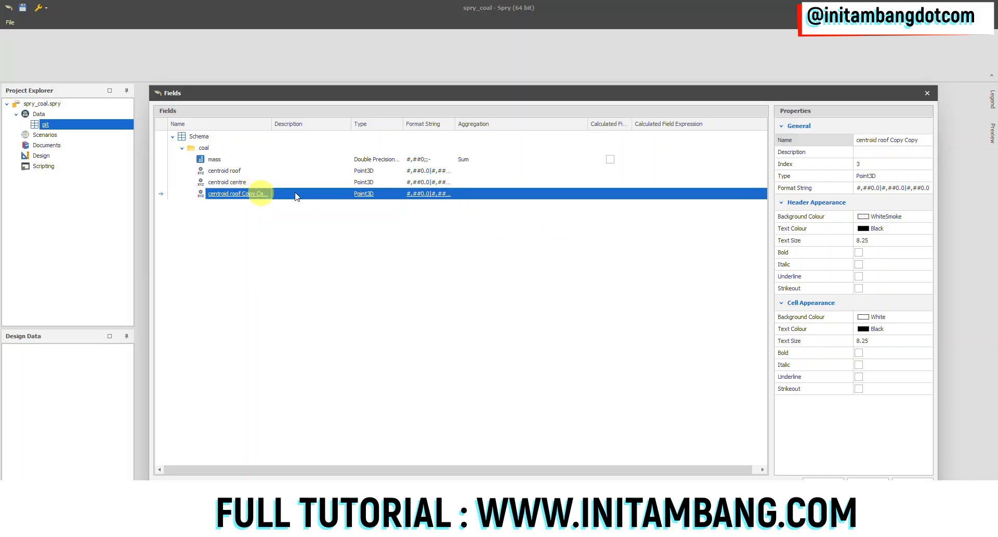
# - Rename the second copy of the centroid roof field as centroid floor
pyautogui.click(918, 139)
pyautogui.moveTo(918, 140); pyautogui.dragTo(882, 141)
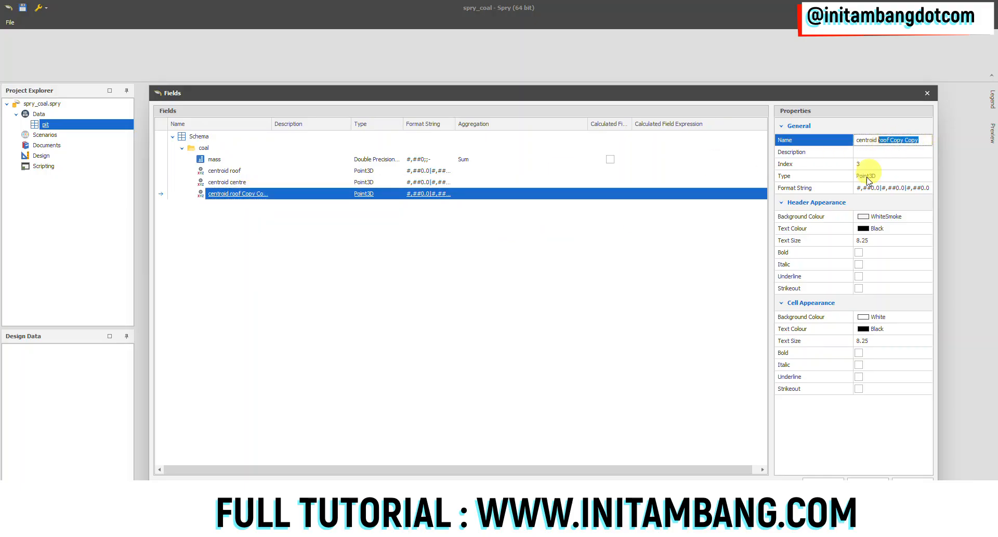
pyautogui.write('floor')
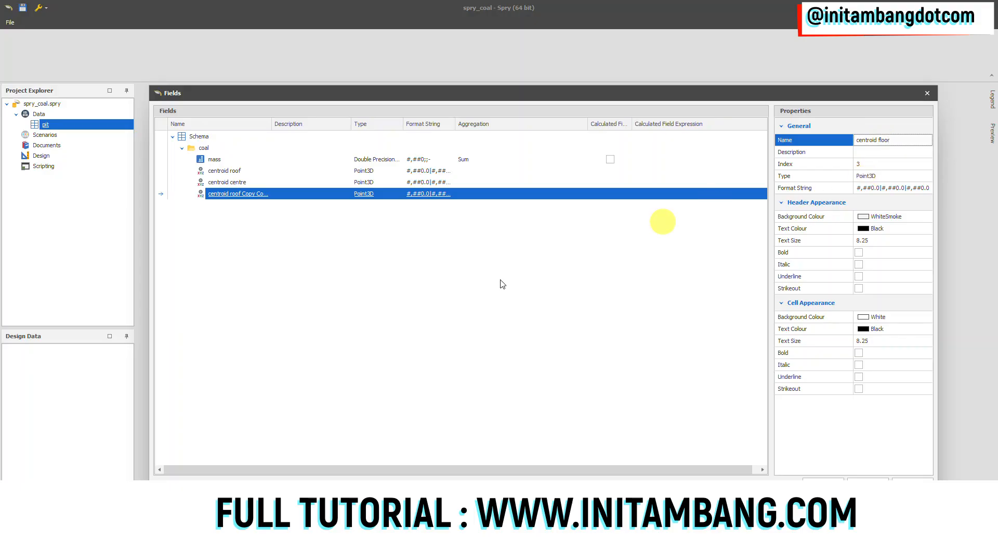
pyautogui.press('Return')
# - Add a Solid field named solid to the coal folder
pyautogui.click(207, 149)
pyautogui.rightClick(209, 151)
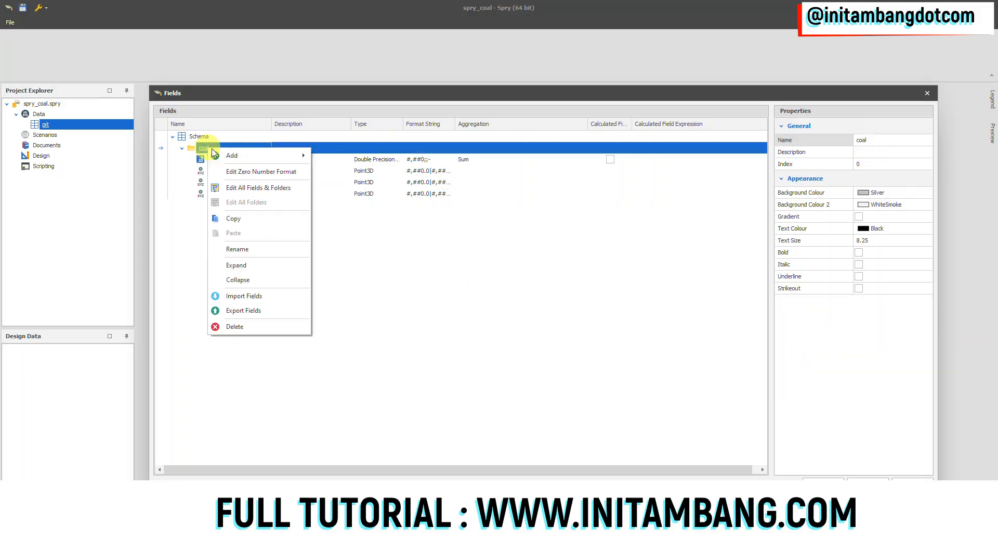
pyautogui.moveTo(279, 154)
pyautogui.click(343, 258)
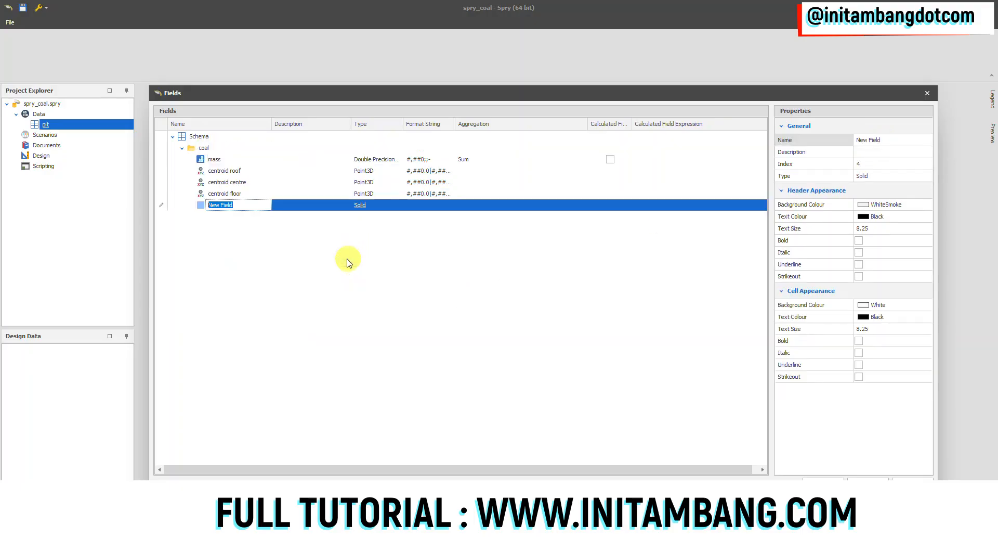
pyautogui.write('solid')
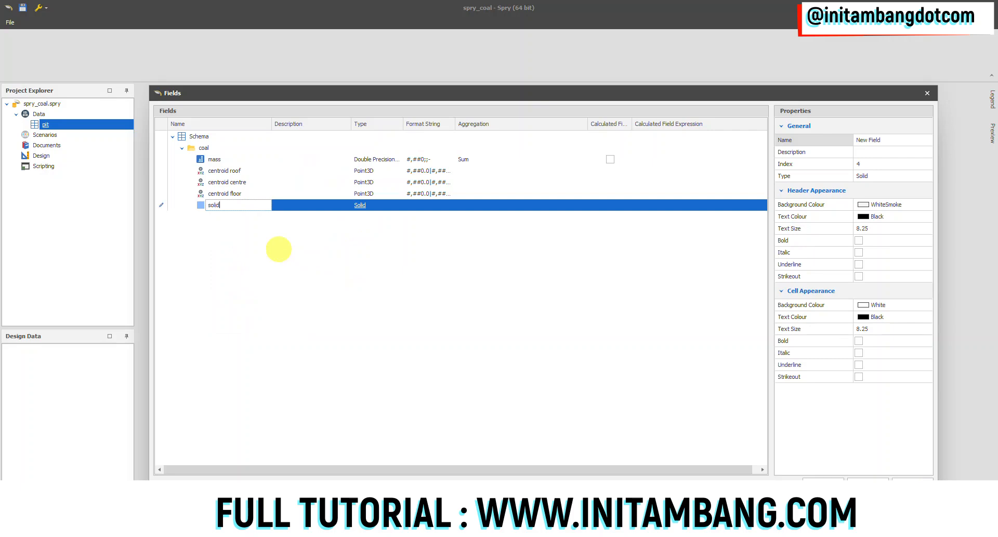
pyautogui.press('Return')
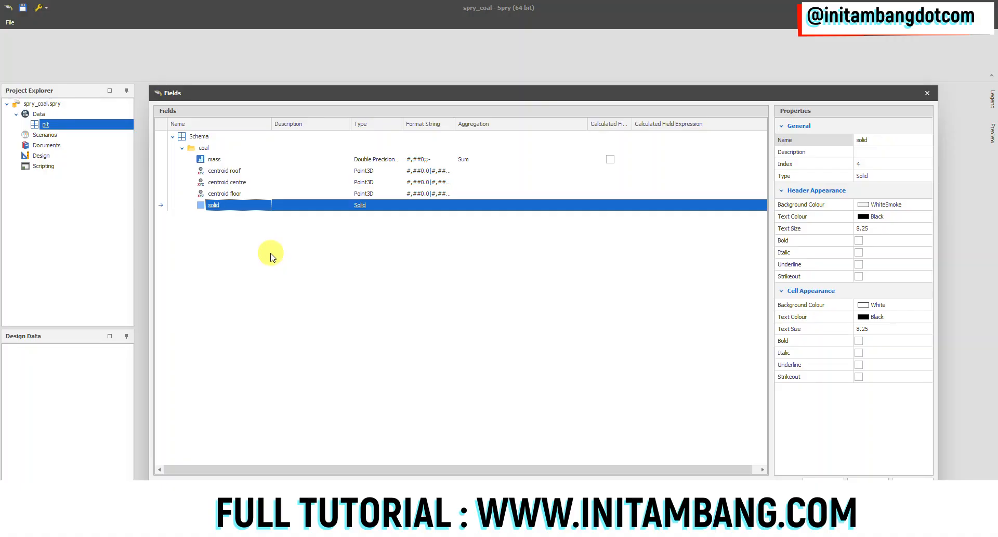
# - Duplicate the coal folder with all its fields under the schema
pyautogui.click(218, 161)
pyautogui.click(218, 205)
pyautogui.click(206, 150)
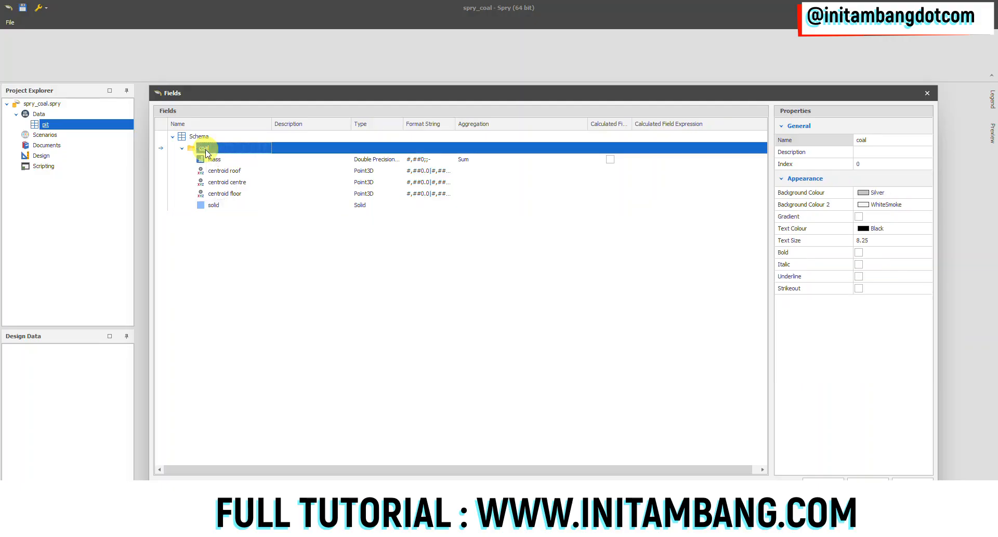
pyautogui.rightClick(206, 151)
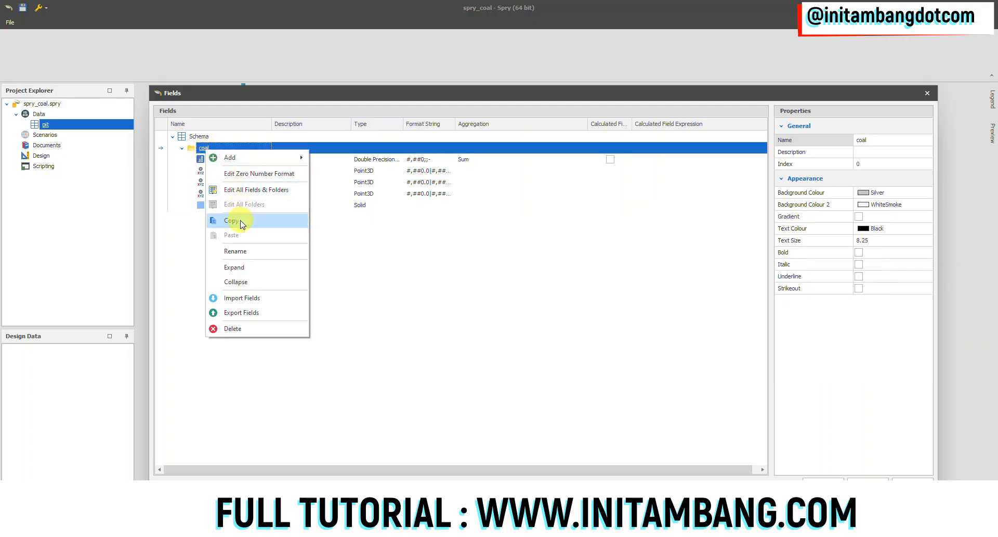
pyautogui.click(235, 220)
pyautogui.rightClick(204, 137)
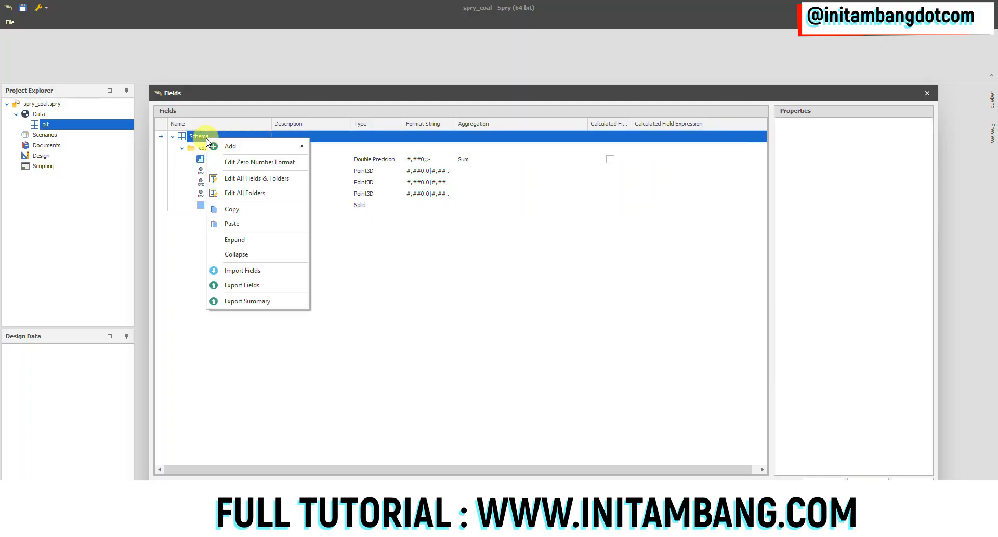
pyautogui.click(234, 223)
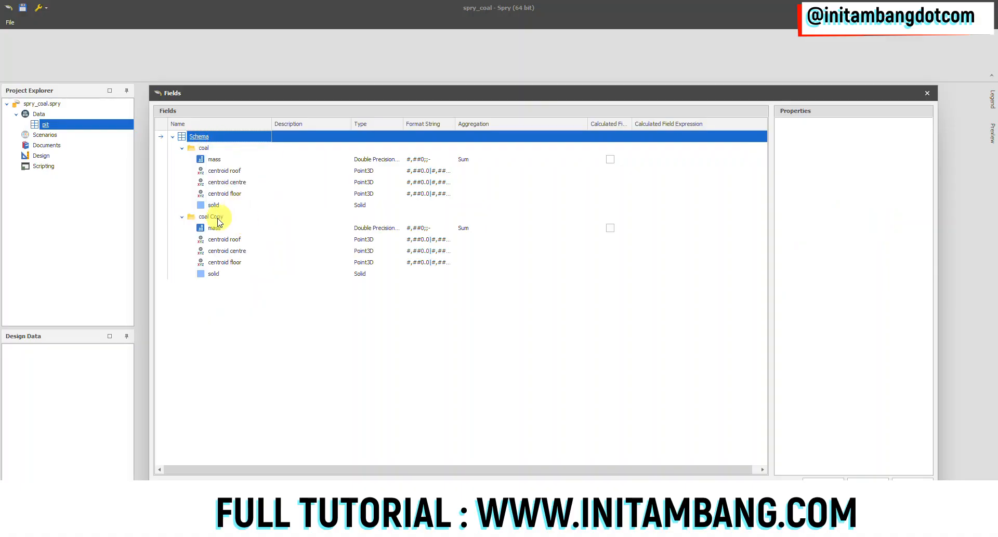
# - Rename the copied coal folder as waste
pyautogui.click(211, 216)
pyautogui.click(888, 139)
pyautogui.write('waste')
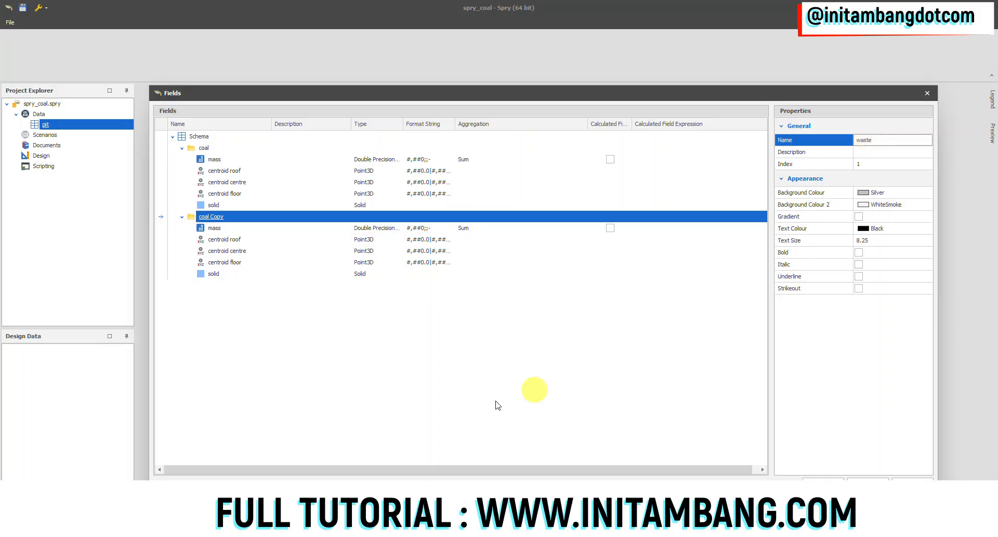
pyautogui.click(522, 390)
# - Rename the mass field in the waste folder as volume
pyautogui.click(214, 227)
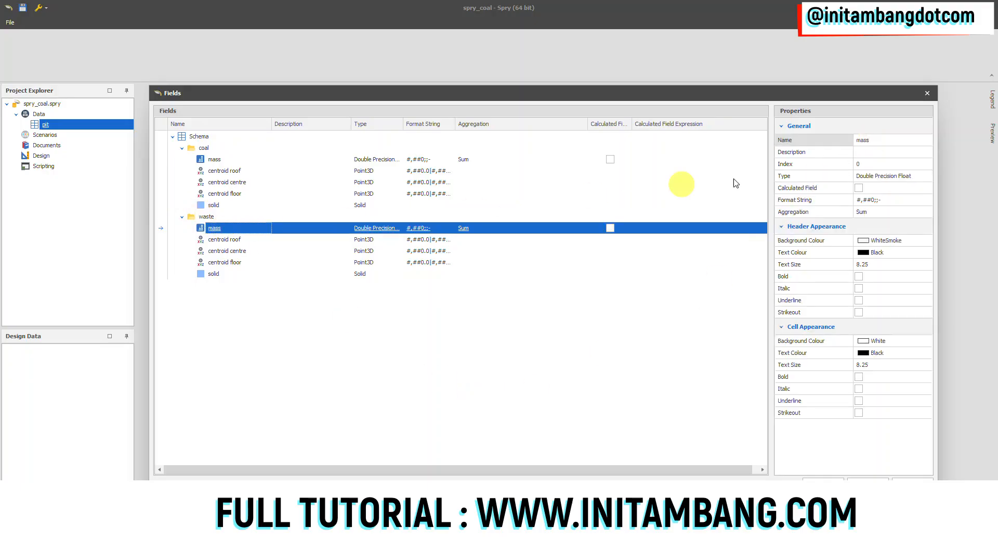
pyautogui.click(871, 140)
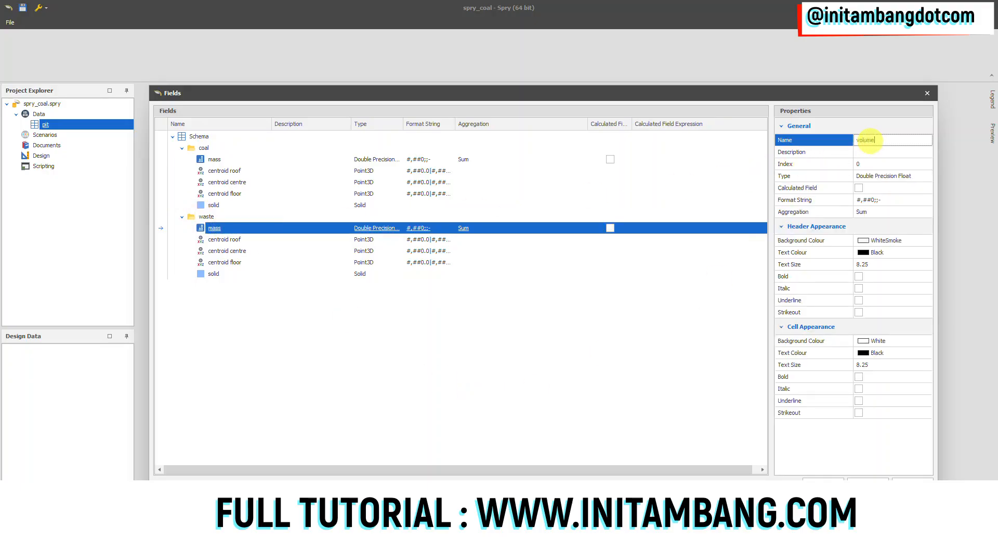
pyautogui.click(508, 381)
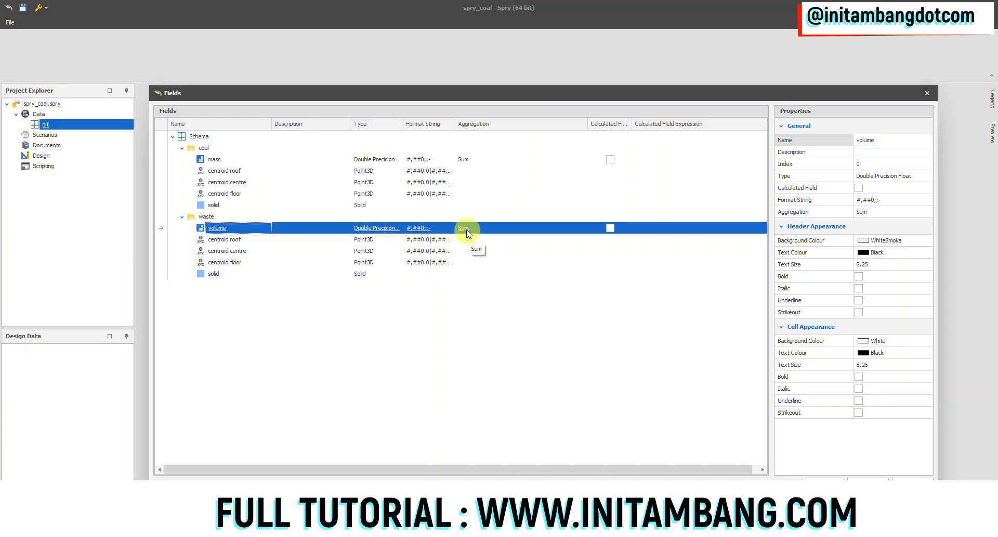
# - Check the coal and waste quantity and solid fields, then apply the pit table's field setup and close it
pyautogui.click(215, 159)
pyautogui.click(217, 228)
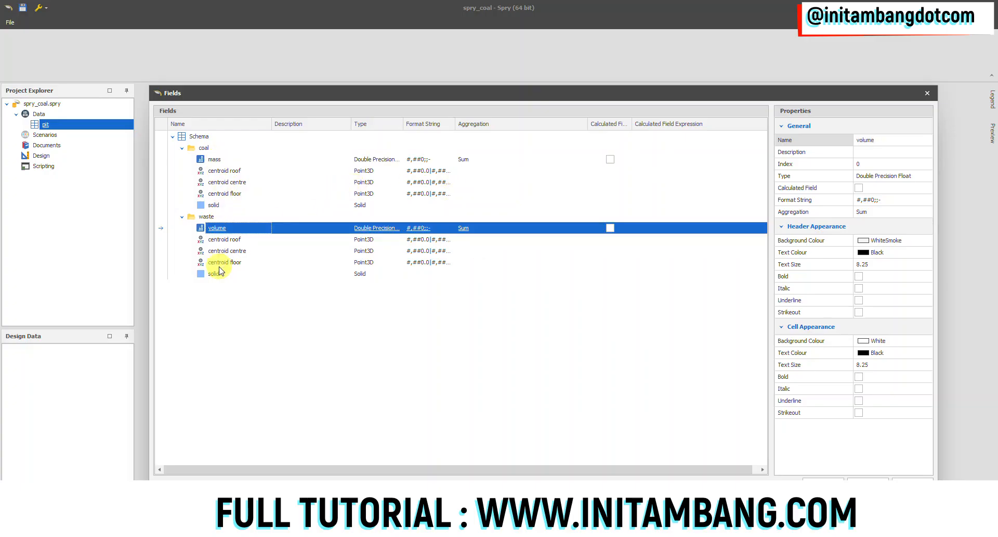
pyautogui.click(217, 274)
pyautogui.click(216, 206)
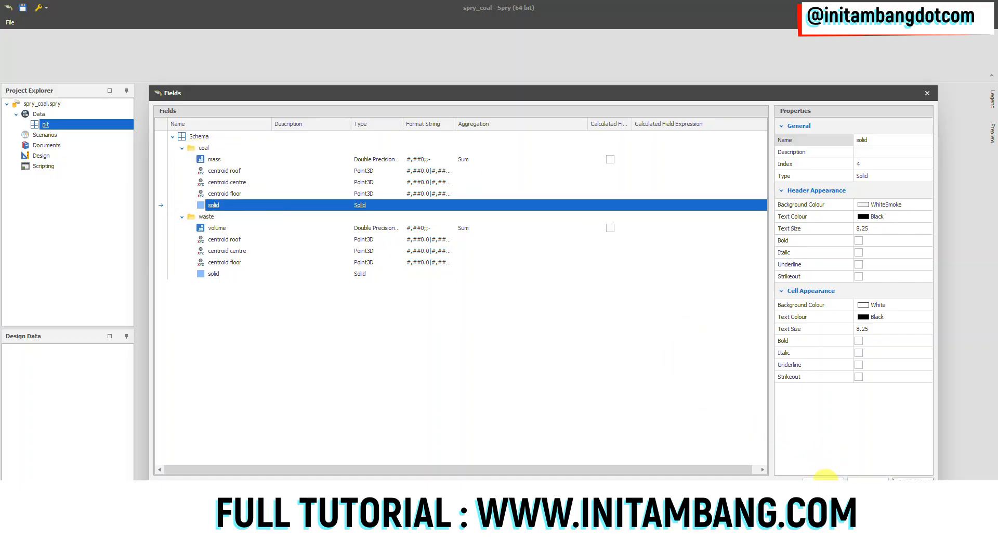
pyautogui.click(912, 477)
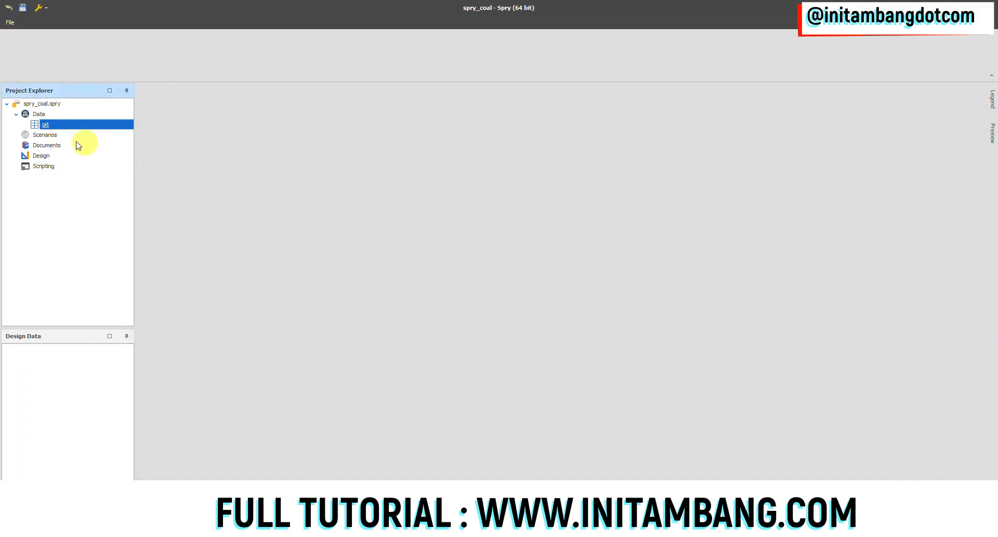
# - Reopen the pit table's field setup to review the coal and waste fields, then close it
pyautogui.rightClick(46, 124)
pyautogui.moveTo(76, 148)
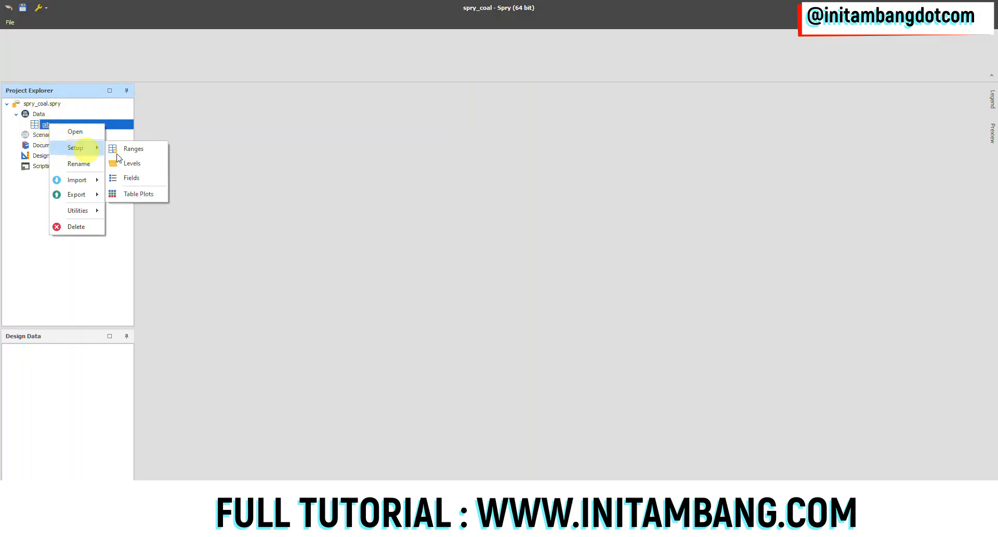
pyautogui.click(133, 177)
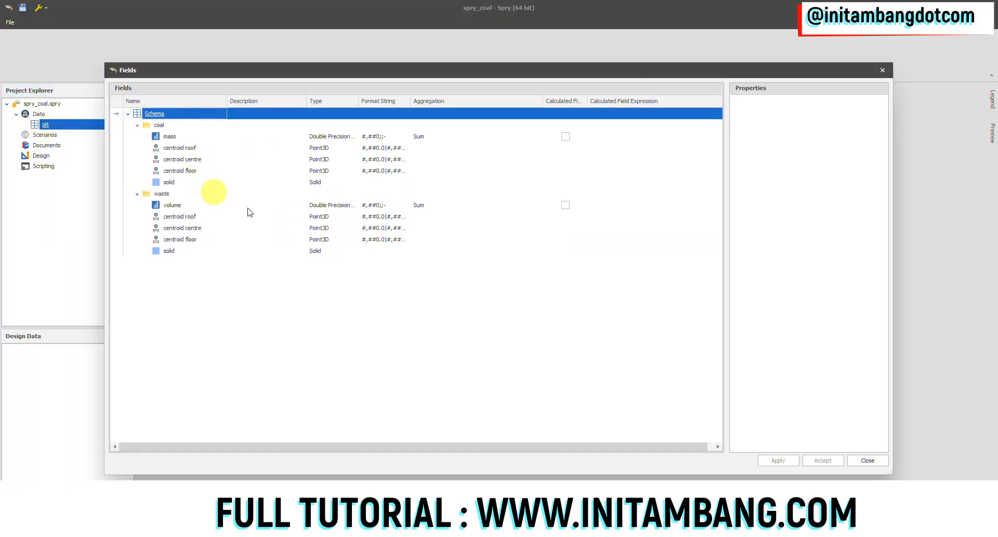
pyautogui.click(868, 460)
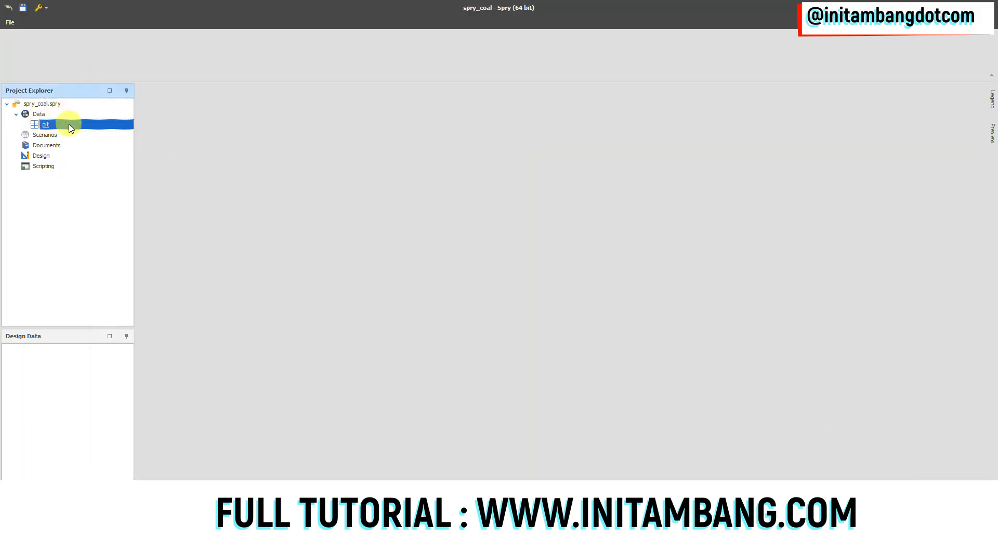
# - Add a new data table named disposal to the project
pyautogui.rightClick(43, 115)
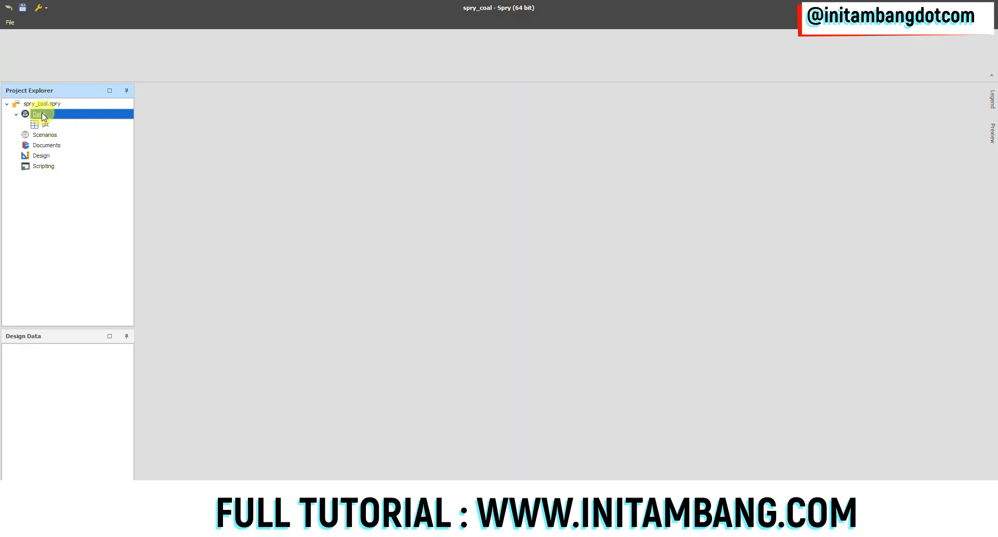
pyautogui.moveTo(67, 120)
pyautogui.click(152, 120)
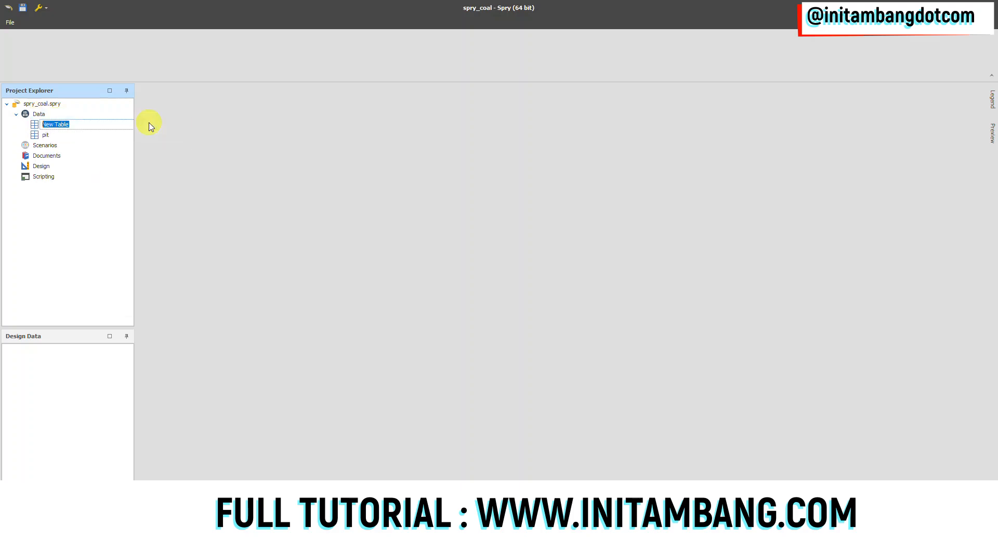
pyautogui.click(47, 135)
# - Set up the disposal table with four levels named disposal, block, strip and bench
pyautogui.rightClick(58, 124)
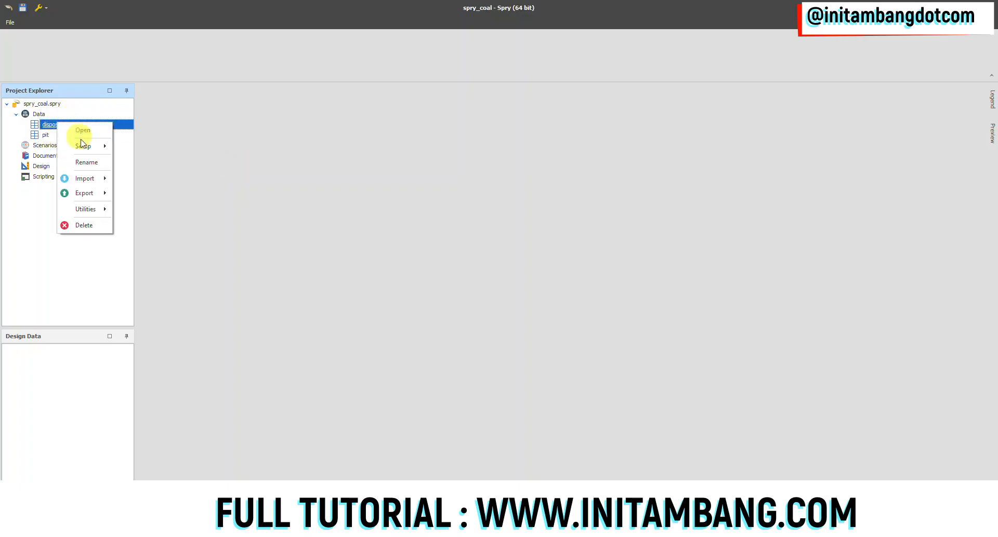
pyautogui.moveTo(82, 146)
pyautogui.click(137, 162)
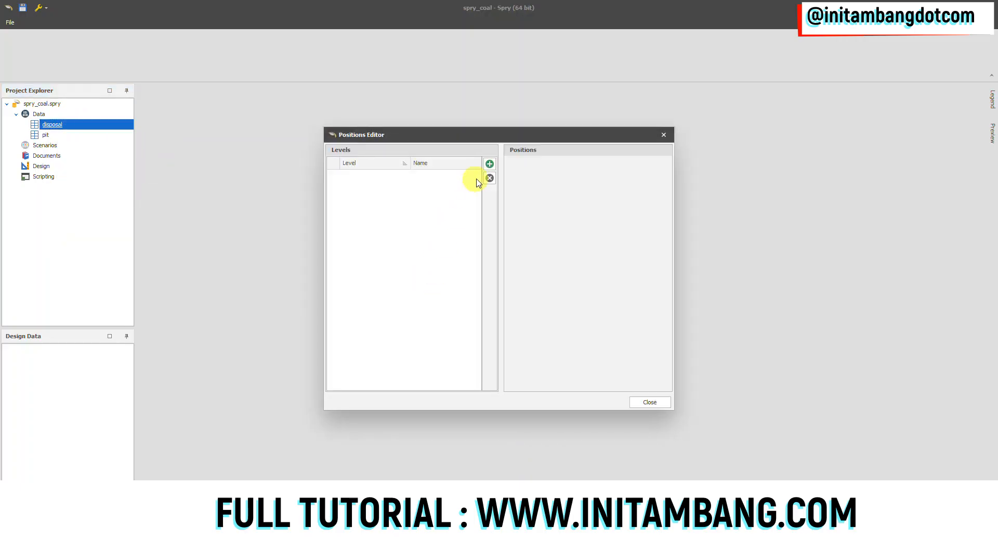
pyautogui.click(489, 163)
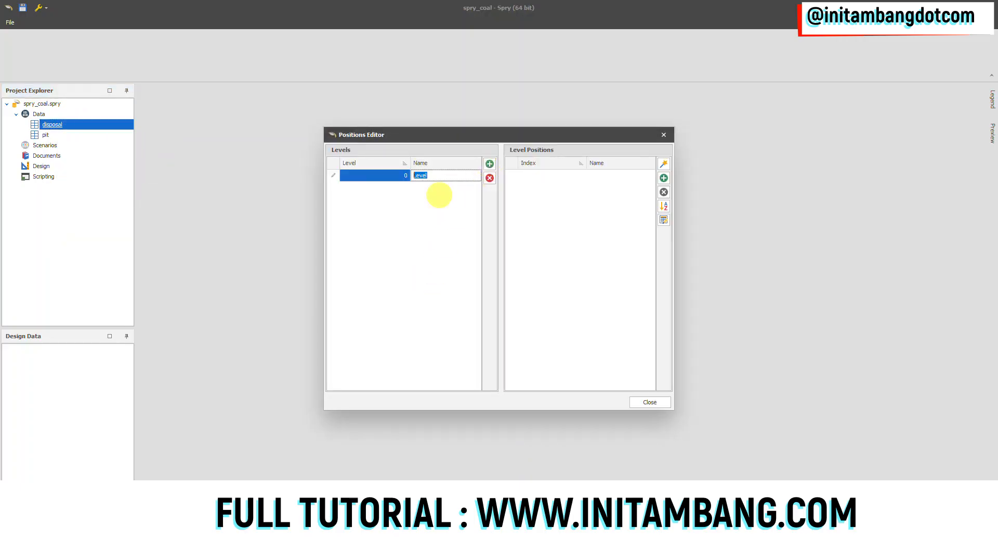
pyautogui.click(489, 163)
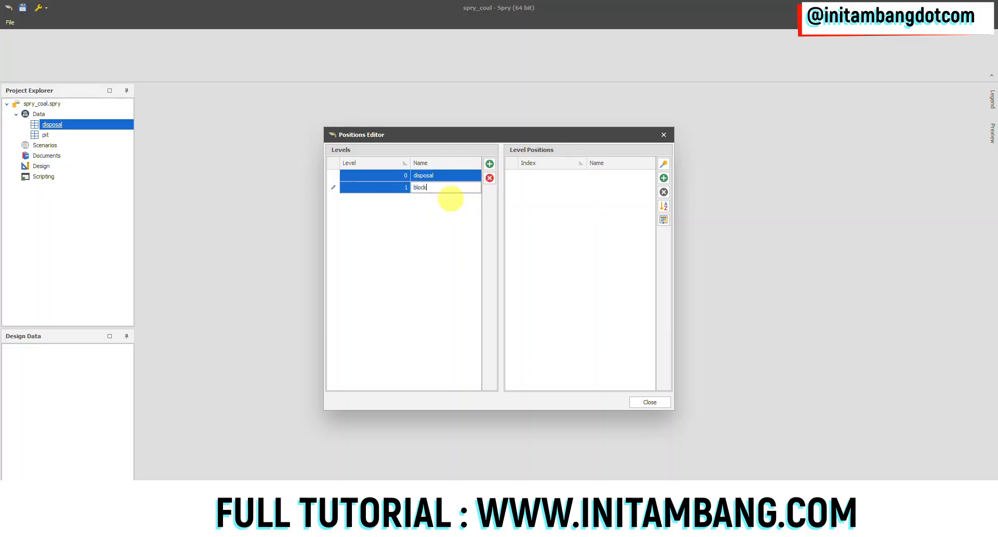
pyautogui.click(489, 164)
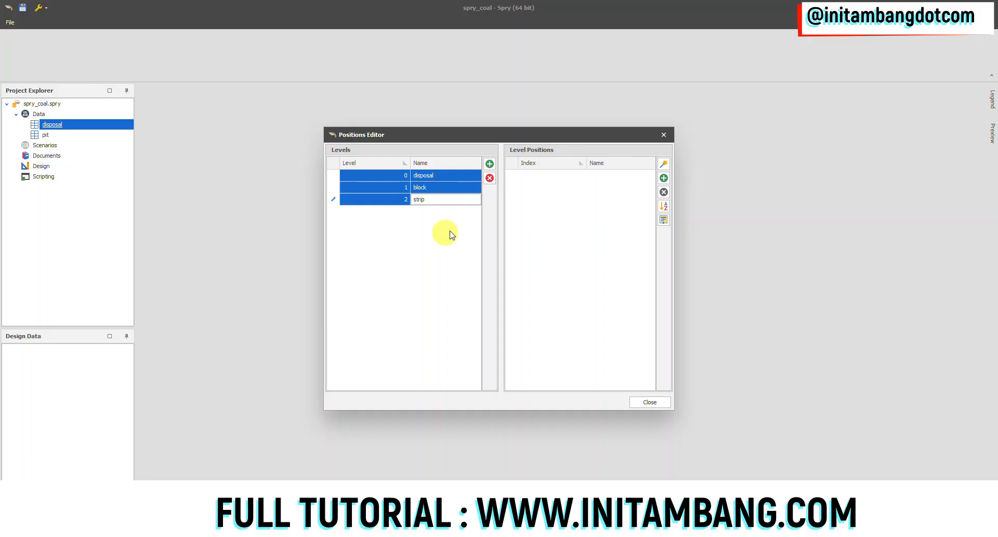
pyautogui.click(490, 163)
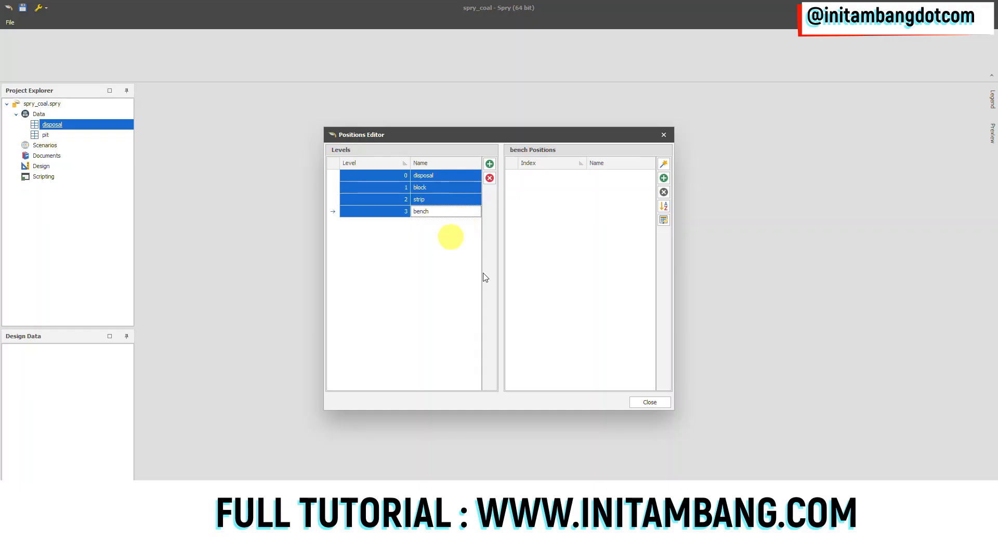
pyautogui.click(635, 400)
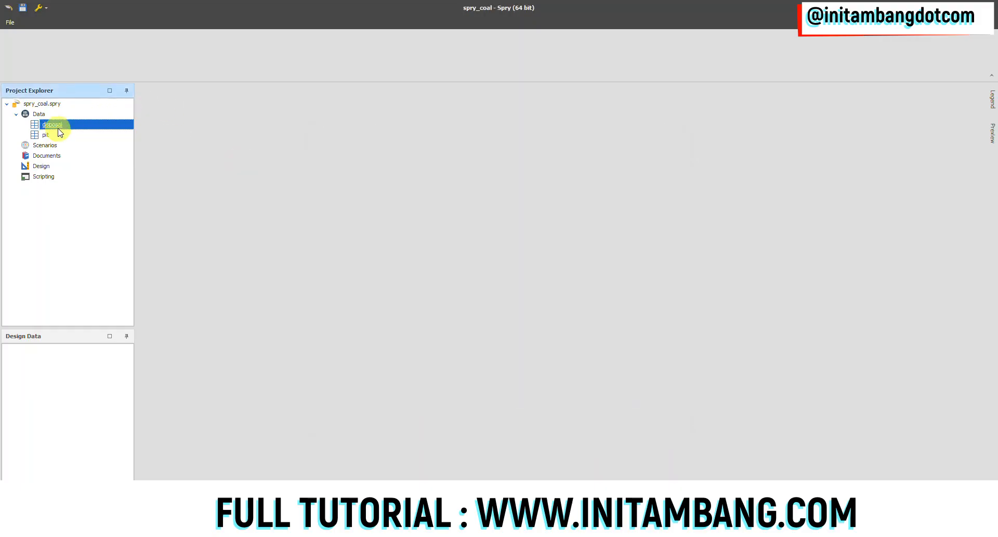
# - Reopen the disposal table's levels to review their order and names, then close them
pyautogui.rightClick(61, 127)
pyautogui.moveTo(83, 147)
pyautogui.click(149, 163)
pyautogui.click(647, 402)
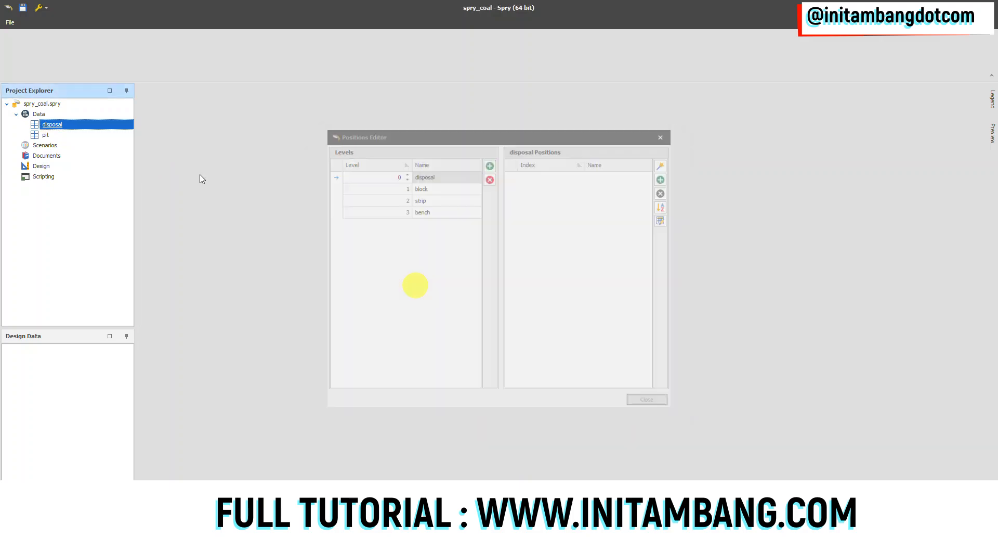
# - Add a folder named waste to the disposal table's field schema
pyautogui.rightClick(66, 128)
pyautogui.moveTo(85, 147)
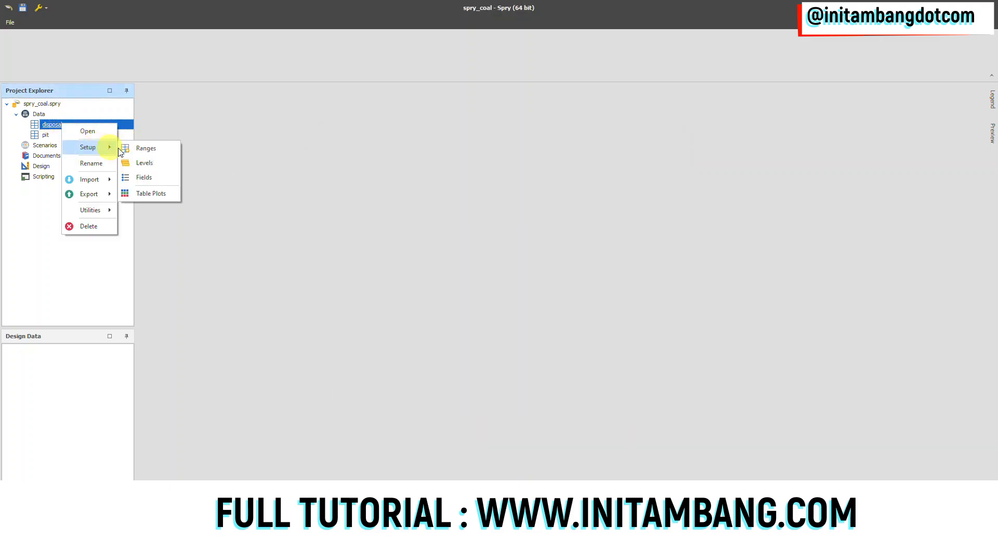
pyautogui.click(150, 178)
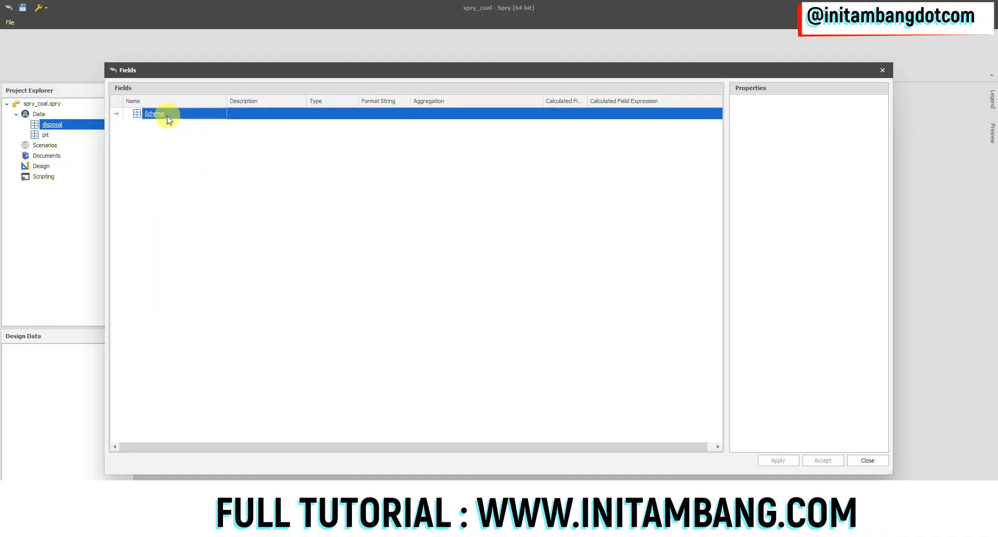
pyautogui.rightClick(163, 117)
pyautogui.moveTo(195, 122)
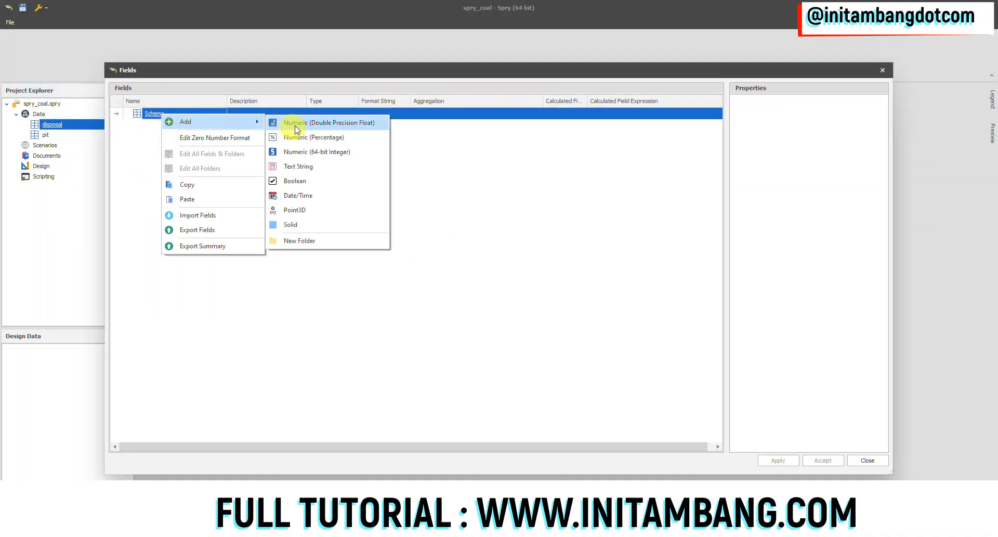
pyautogui.click(302, 241)
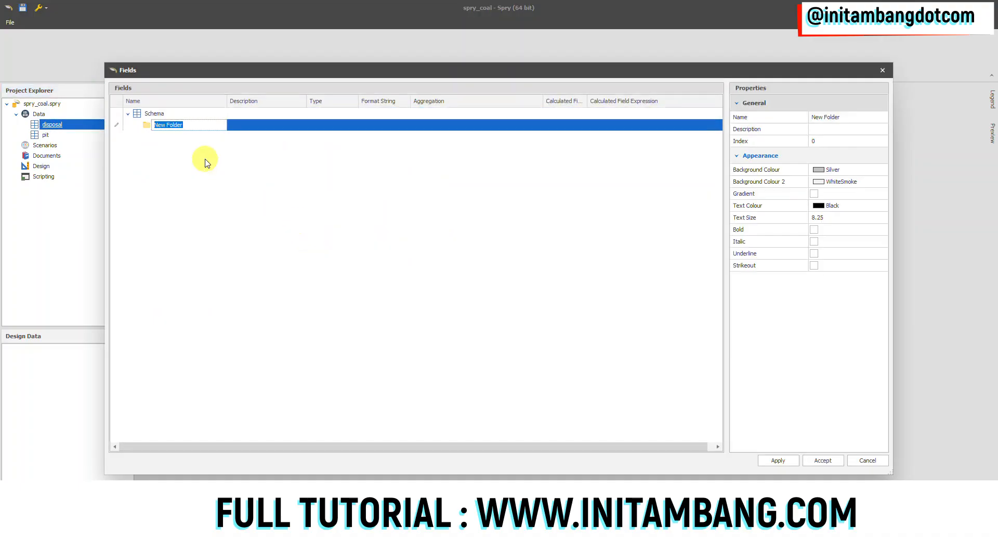
pyautogui.write('vol')
pyautogui.press('Return')
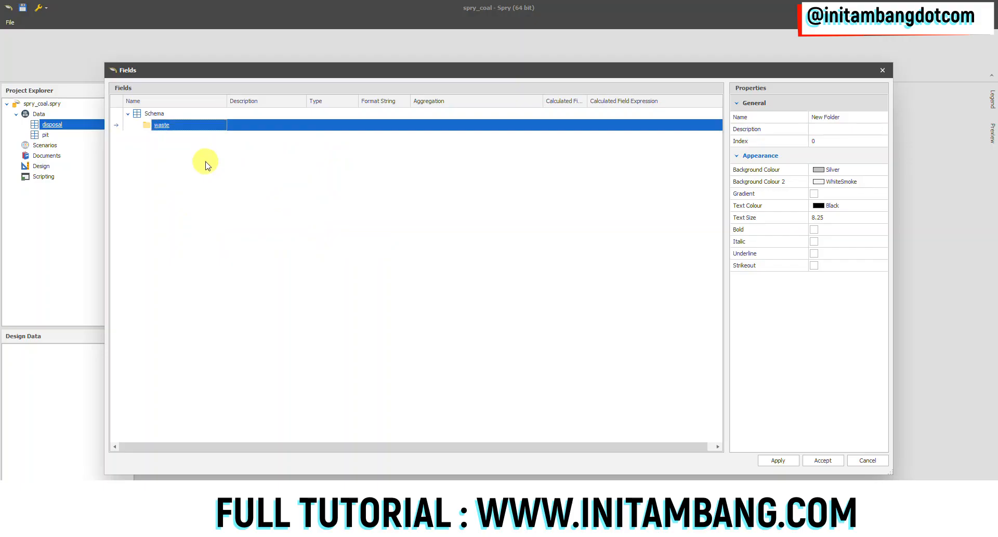
# - Add a double precision numeric field named volume to the waste folder and set its default aggregation to Sum
pyautogui.rightClick(171, 129)
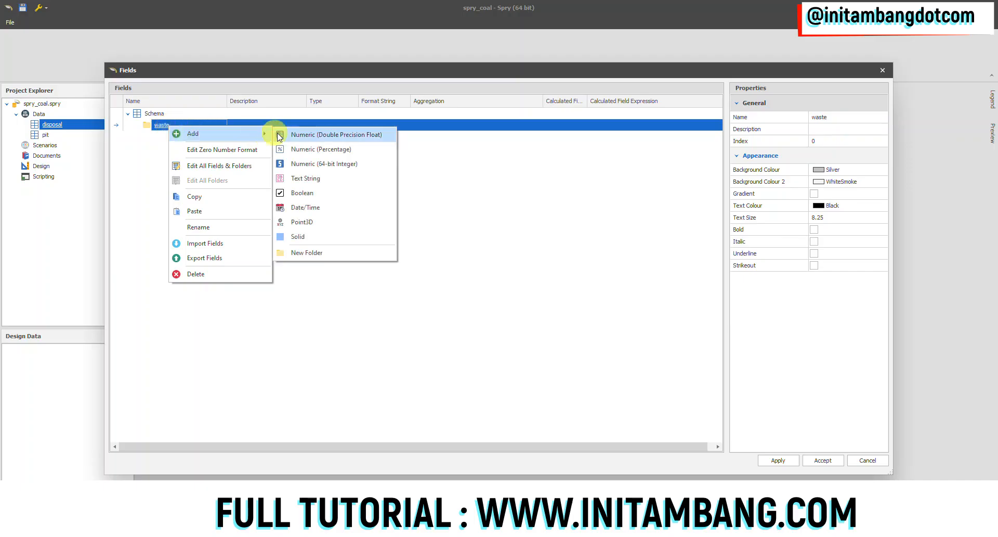
pyautogui.click(291, 136)
pyautogui.write('vo')
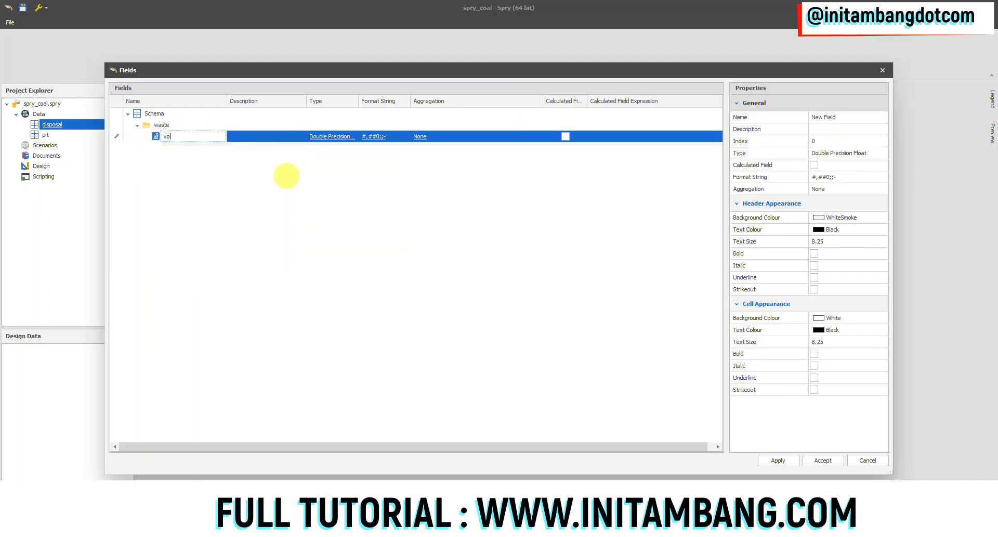
pyautogui.press('Return')
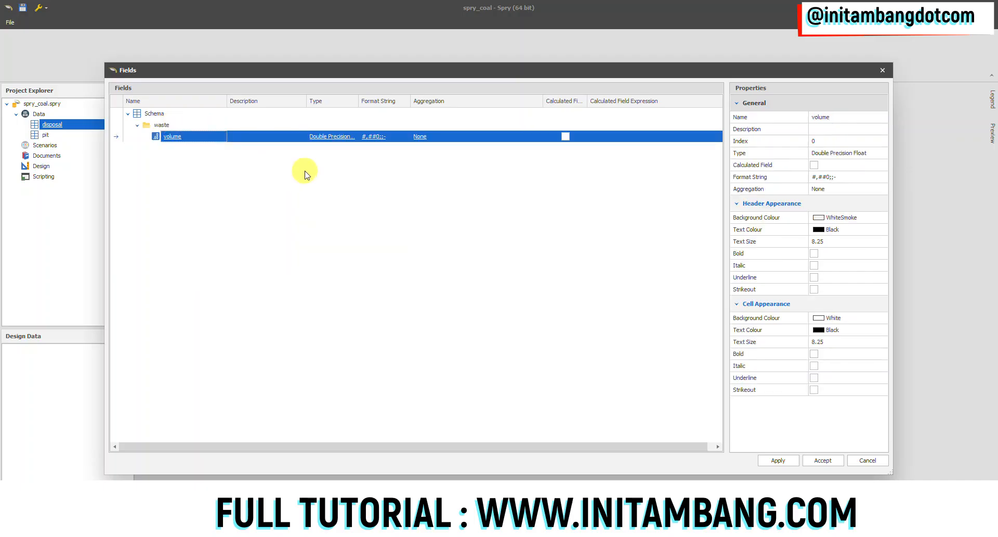
pyautogui.click(437, 136)
pyautogui.click(442, 138)
pyautogui.click(468, 166)
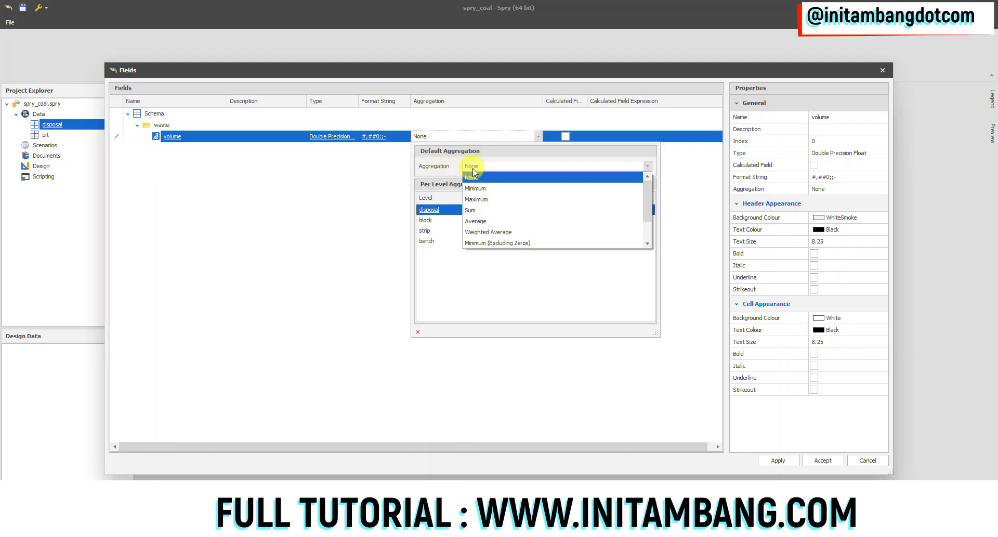
pyautogui.click(474, 216)
pyautogui.click(327, 194)
# - Add a Point3D field named centroid roof to the waste folder
pyautogui.rightClick(157, 125)
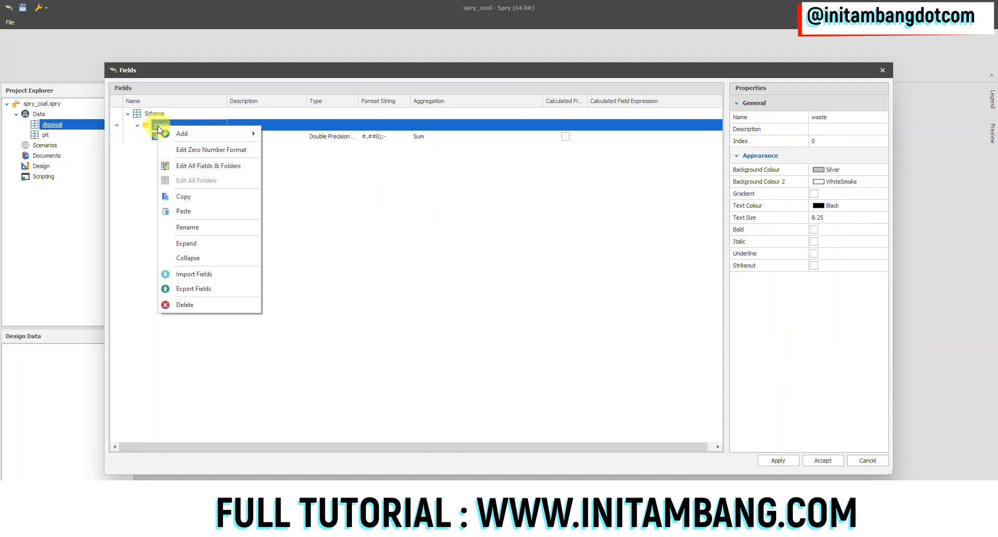
pyautogui.moveTo(236, 134)
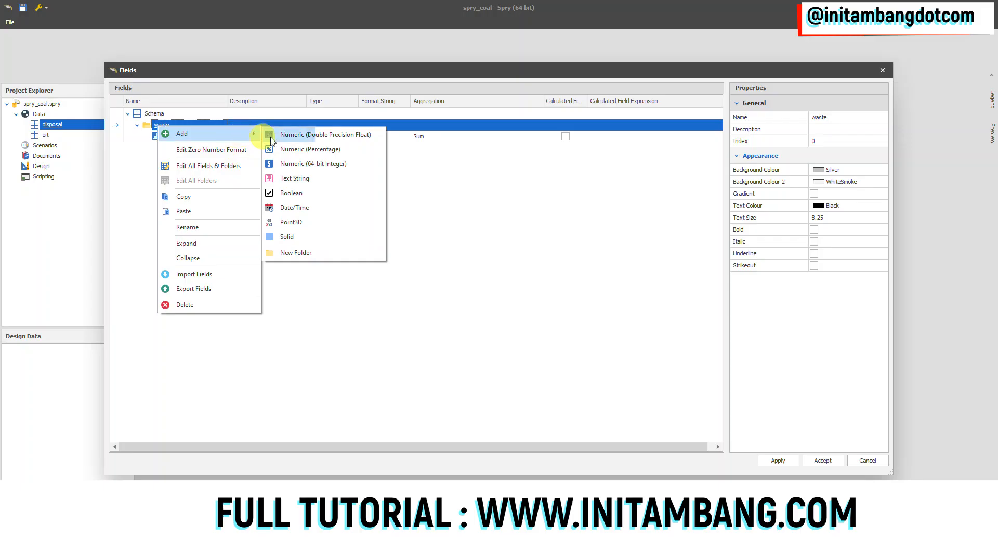
pyautogui.click(291, 221)
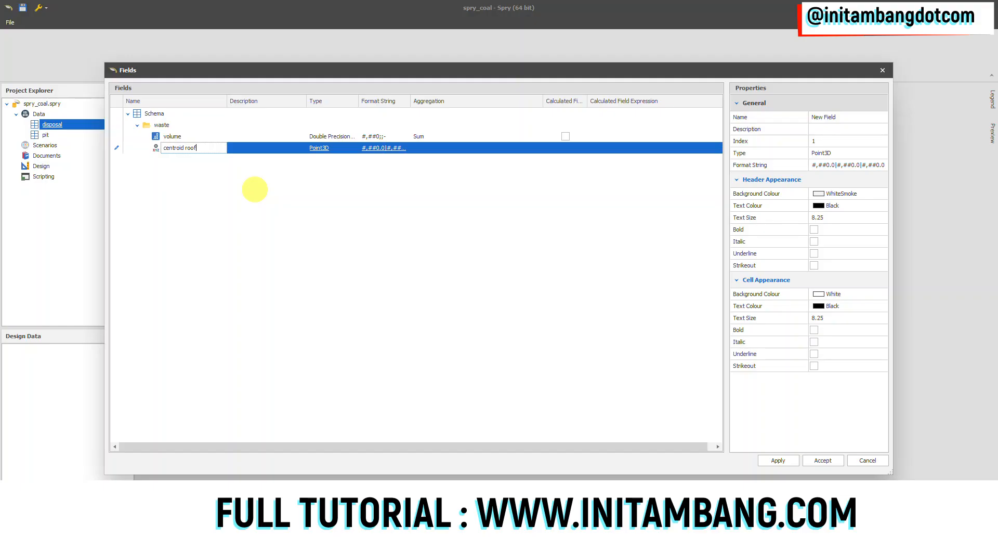
pyautogui.press('Return')
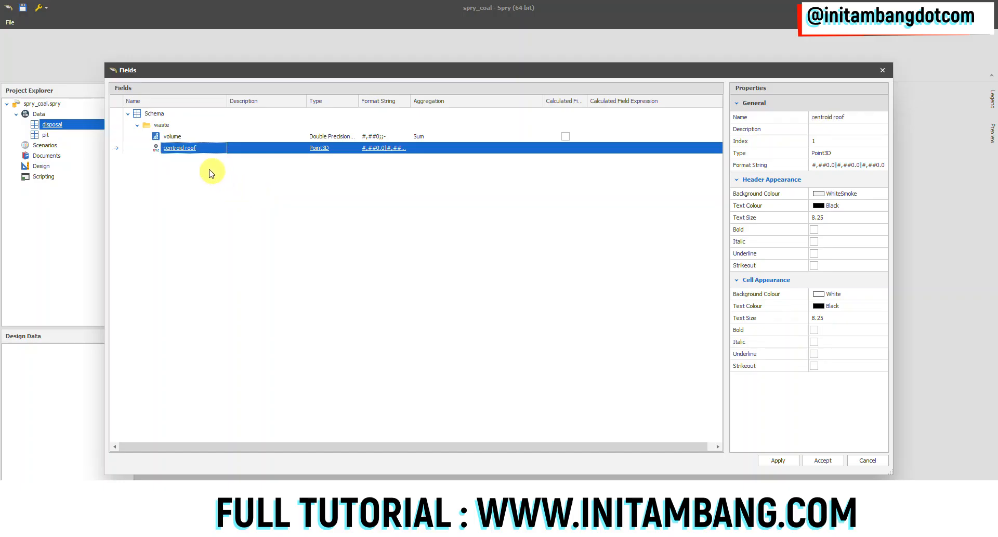
# - Duplicate the centroid roof field so that the waste folder has two copies of it
pyautogui.rightClick(194, 148)
pyautogui.click(203, 156)
pyautogui.rightClick(203, 160)
pyautogui.click(211, 167)
# - Rename the first copied Point3D field centroid centre and the second one centroid floor
pyautogui.click(328, 160)
pyautogui.moveTo(861, 117); pyautogui.dragTo(837, 122)
pyautogui.write('cen')
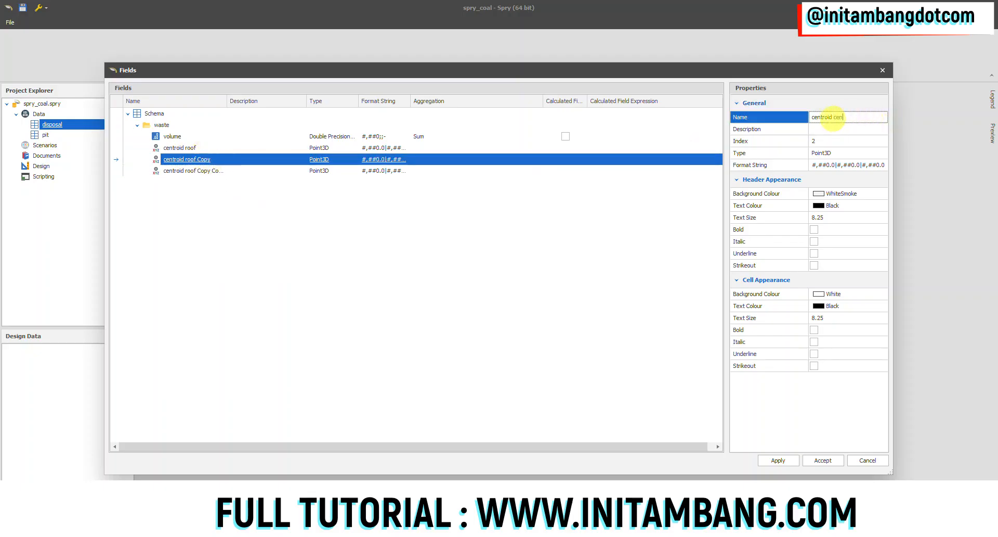
pyautogui.write('tre')
pyautogui.click(485, 211)
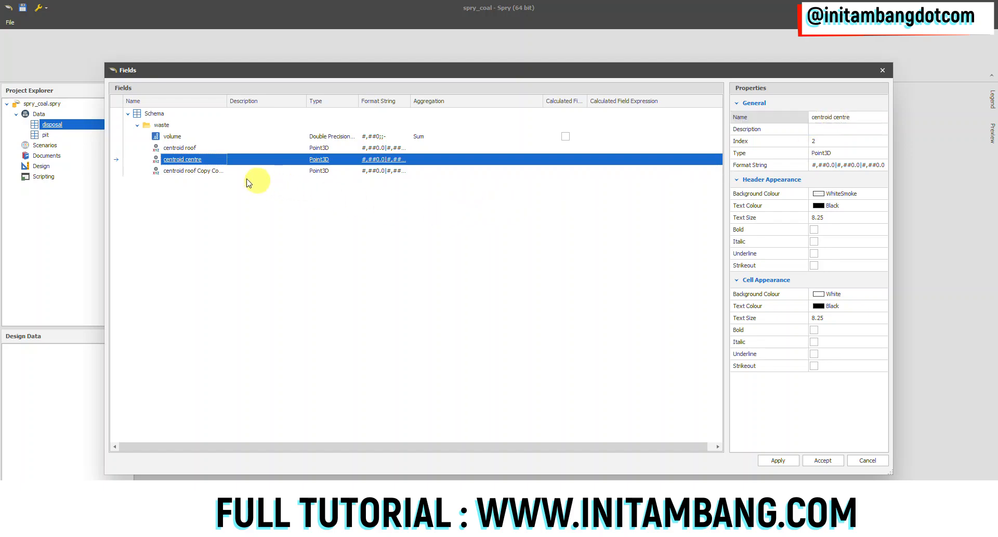
pyautogui.click(208, 170)
pyautogui.click(879, 117)
pyautogui.moveTo(878, 118); pyautogui.dragTo(843, 124)
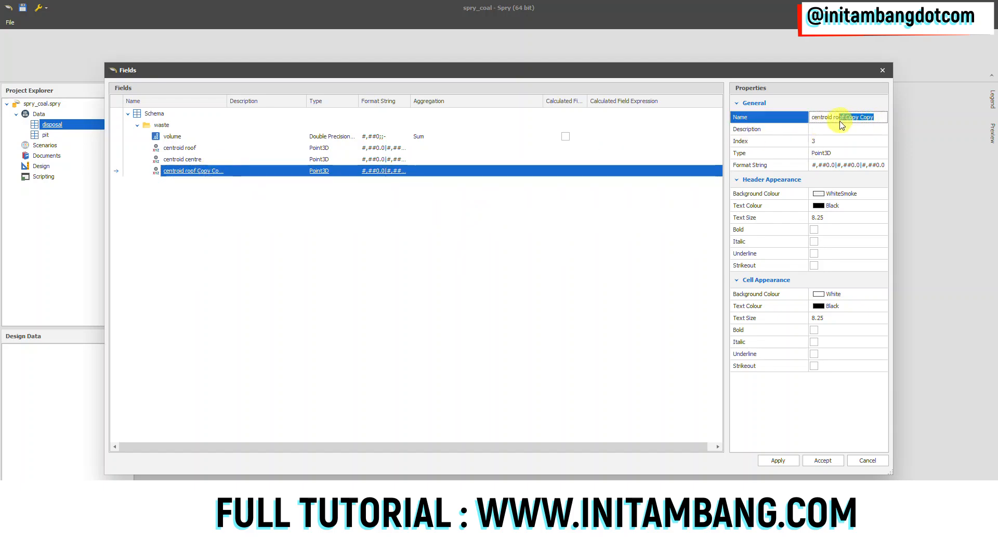
pyautogui.write('floor')
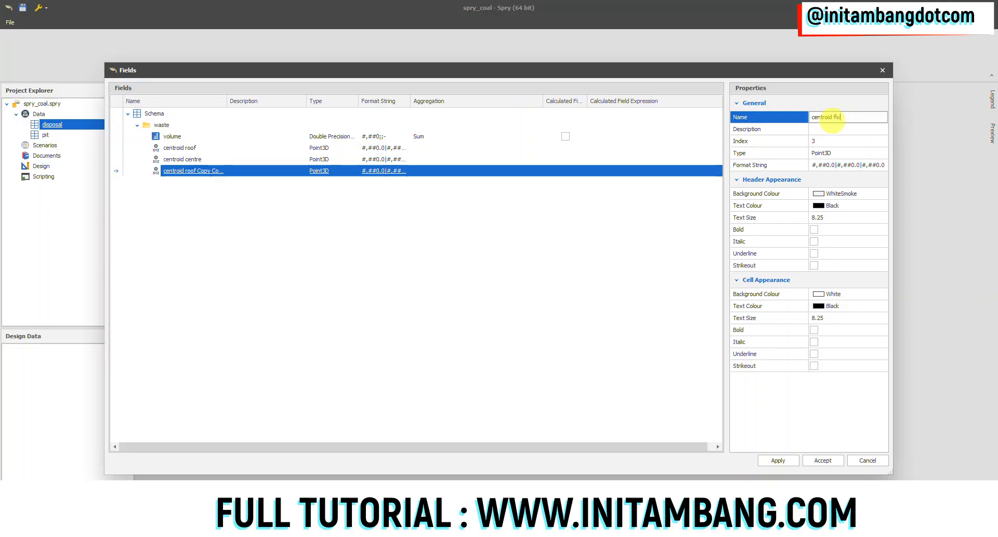
# - Add a Solid field named solid to the waste folder, then apply the disposal table's field schema and close it
pyautogui.rightClick(160, 126)
pyautogui.moveTo(205, 136)
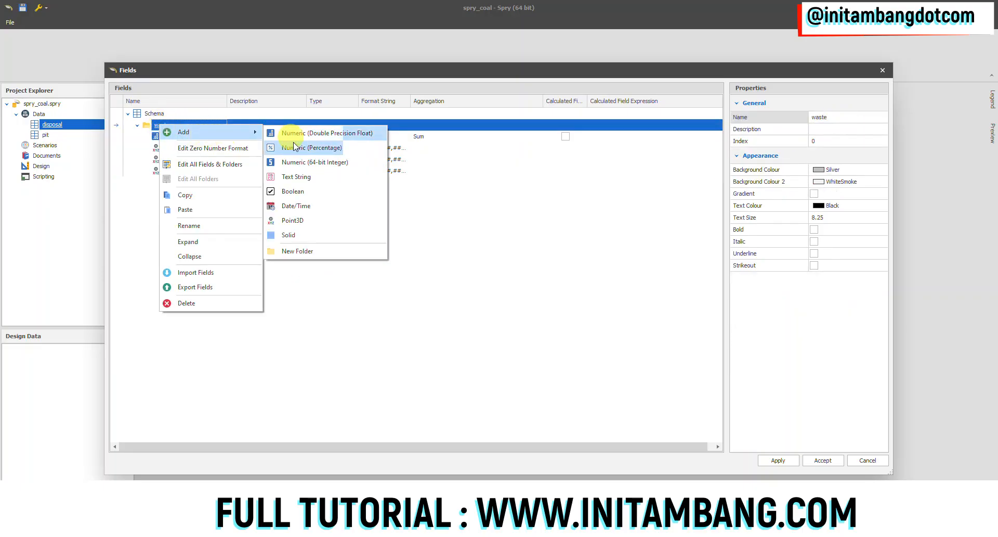
pyautogui.click(303, 235)
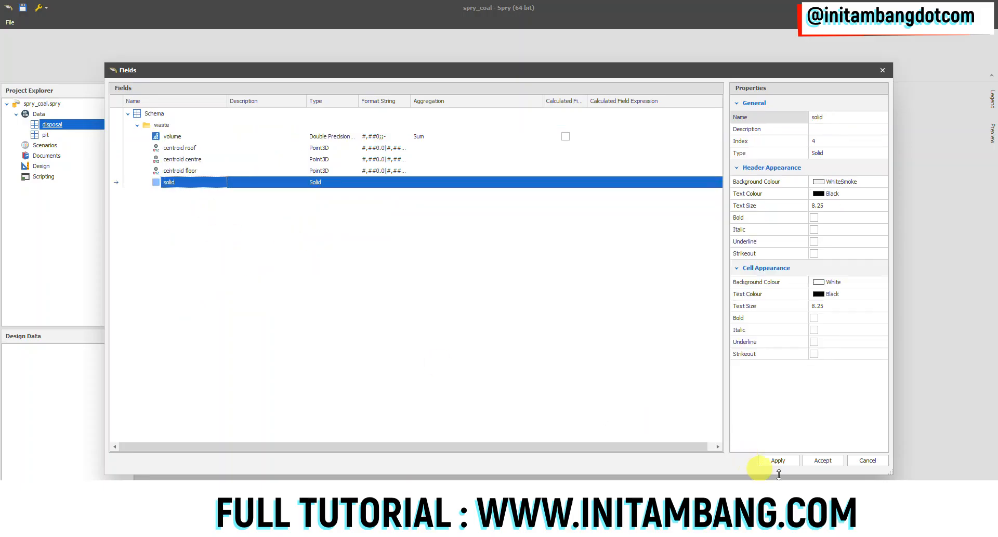
pyautogui.click(778, 460)
pyautogui.click(868, 460)
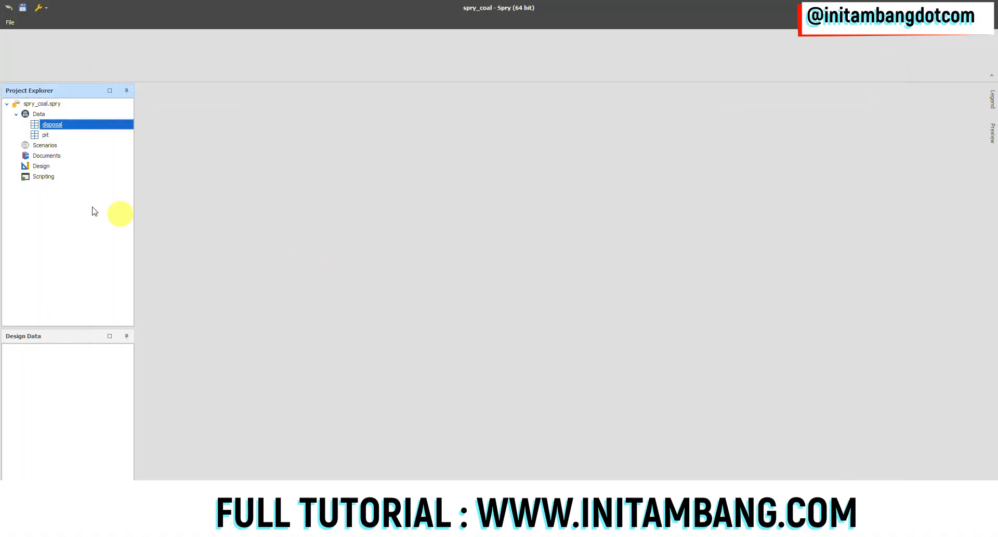
pyautogui.click(52, 134)
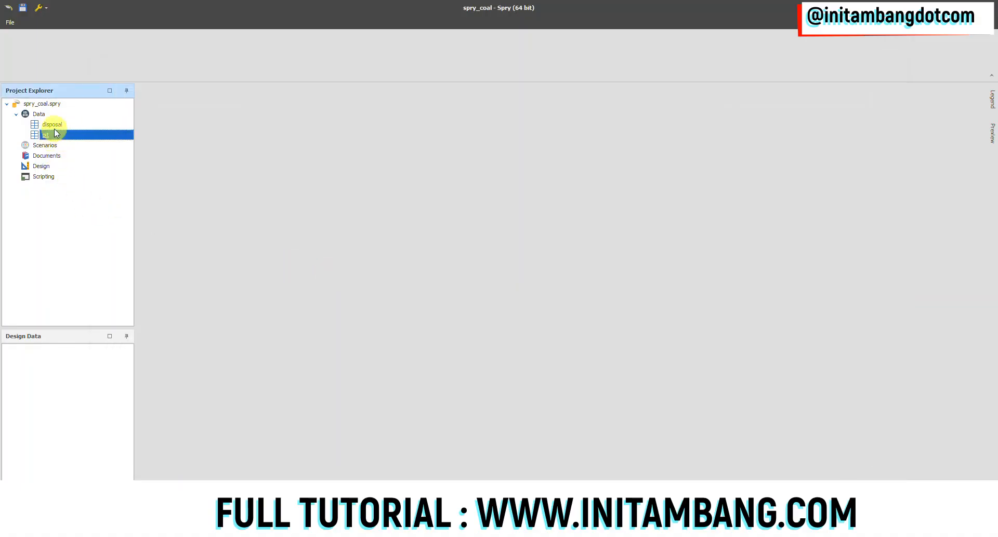
pyautogui.click(58, 126)
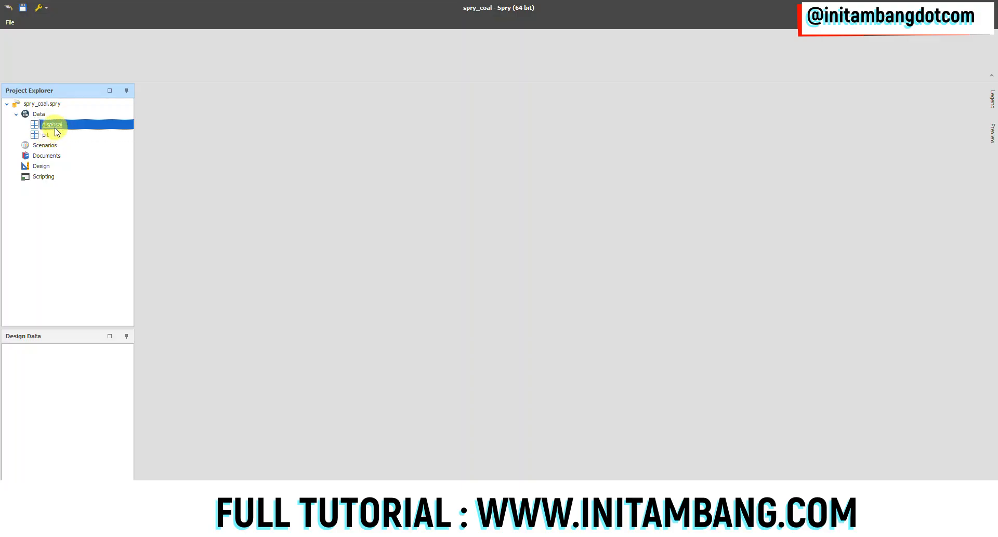
pyautogui.click(42, 136)
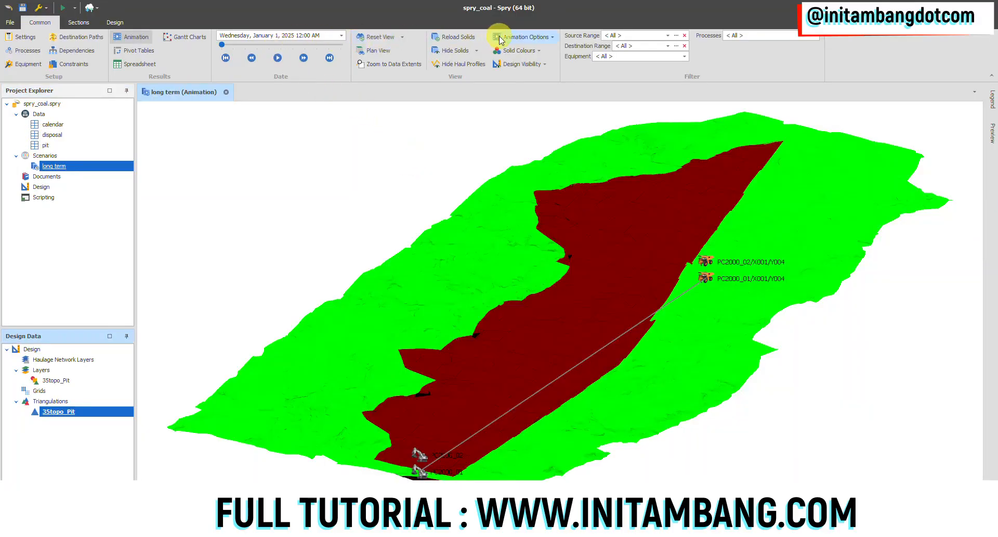
# - Play the long term scenario's animation starting from January 1, 2025
pyautogui.click(278, 58)
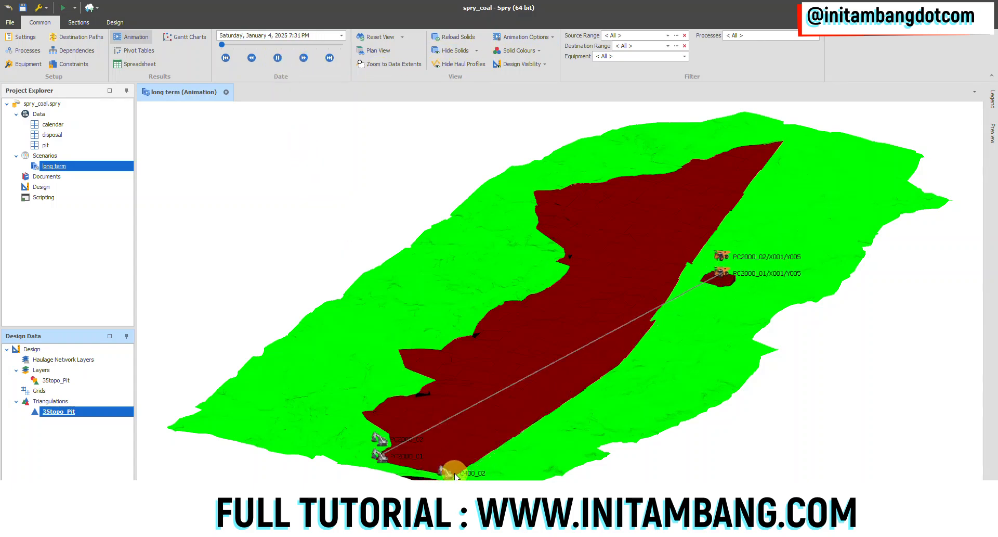